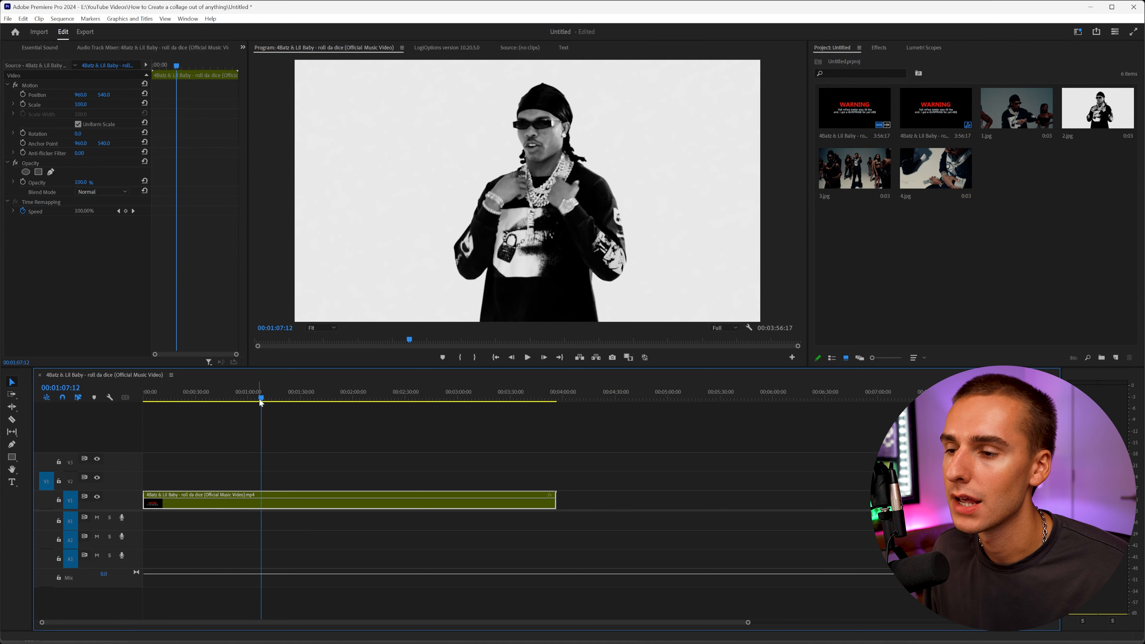
Step back one frame and export the current video frame as a still image named 1.
key(Left)
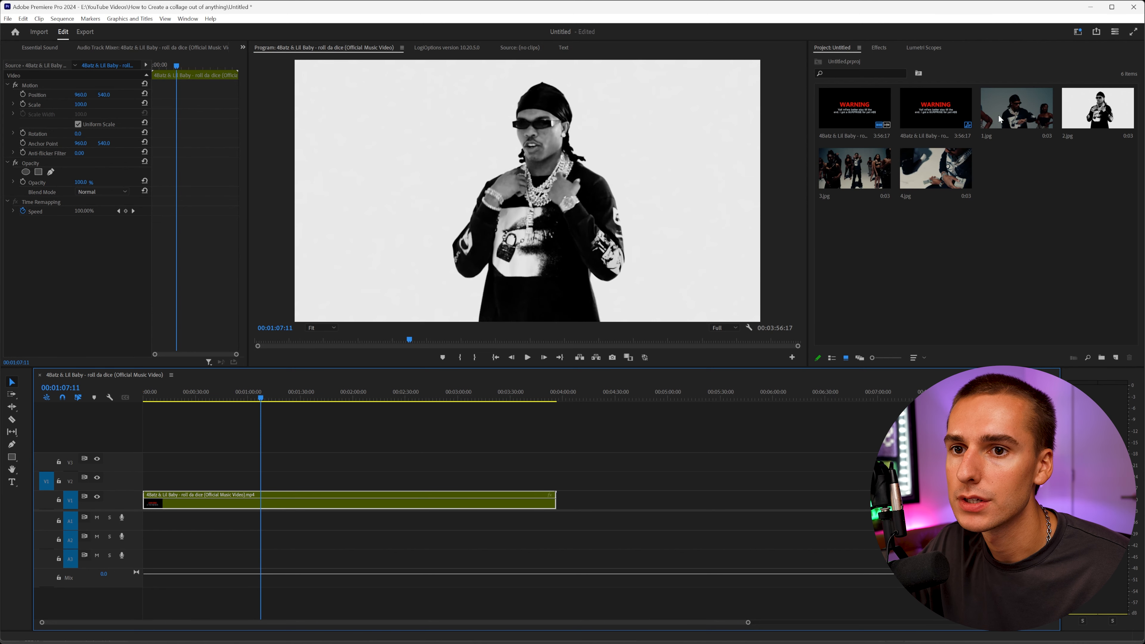
click(907, 287)
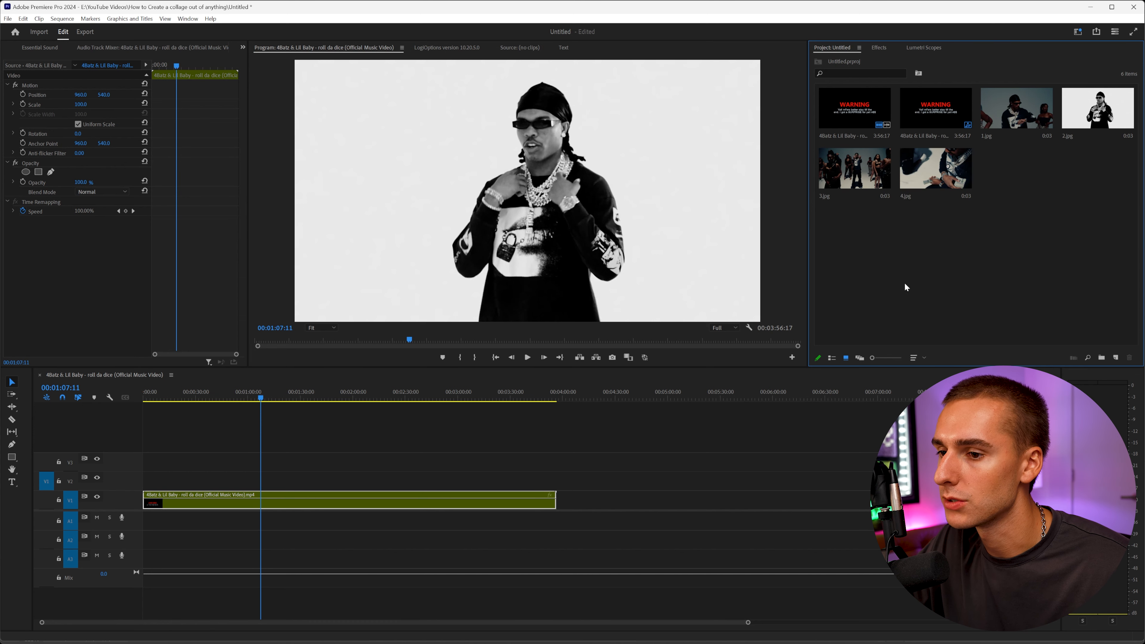
click(612, 357)
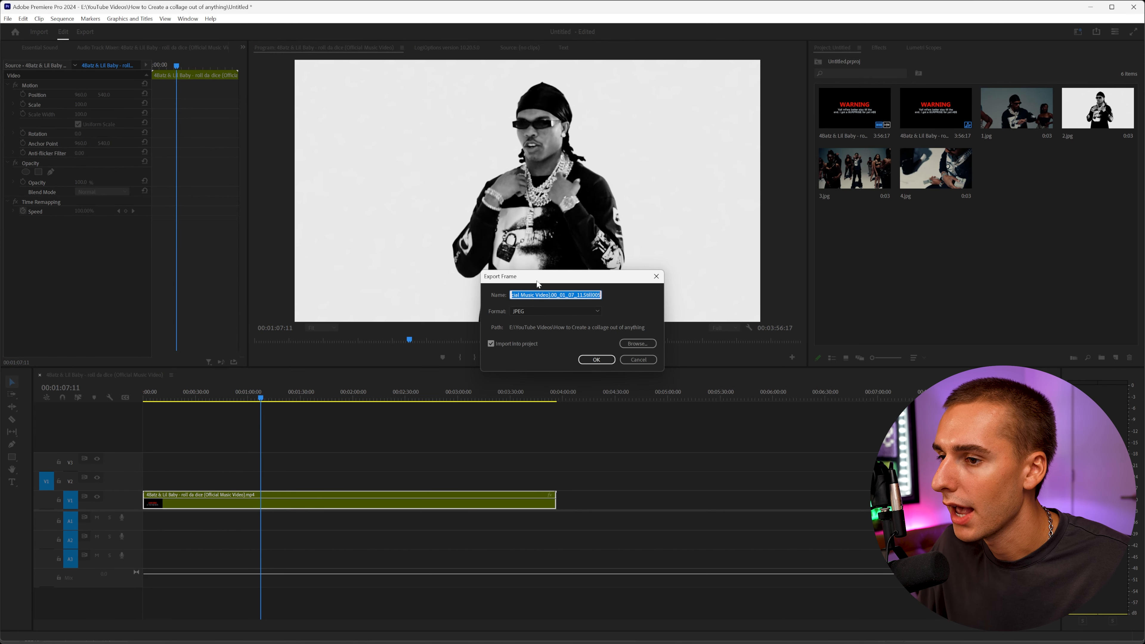
click(530, 311)
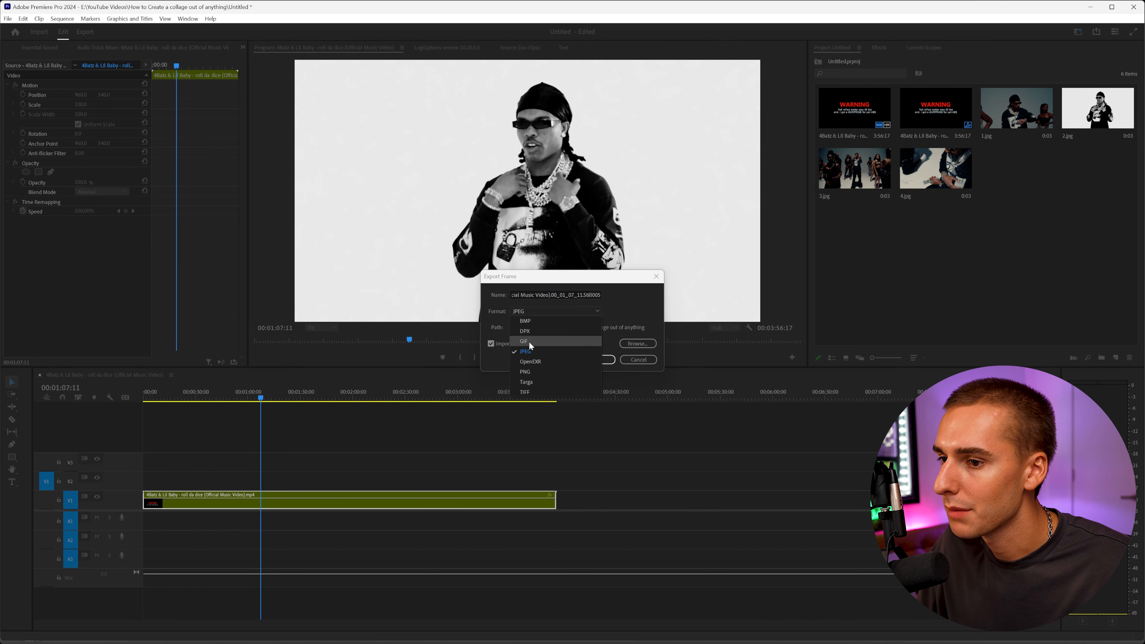
click(572, 356)
click(556, 295)
key(ctrl+a)
text(1)
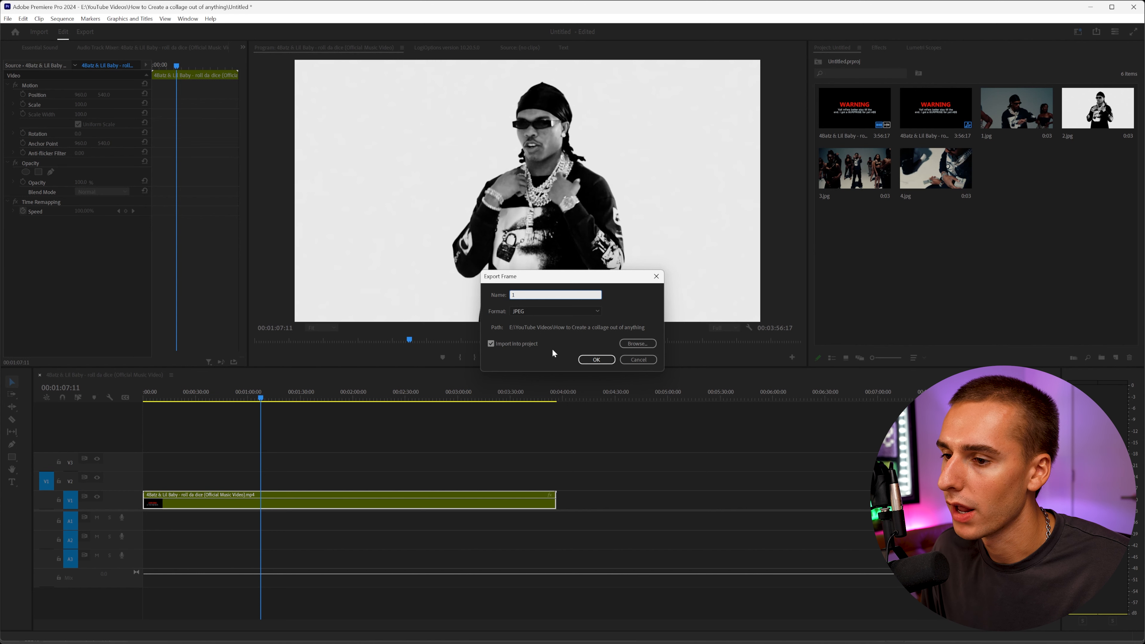
click(609, 360)
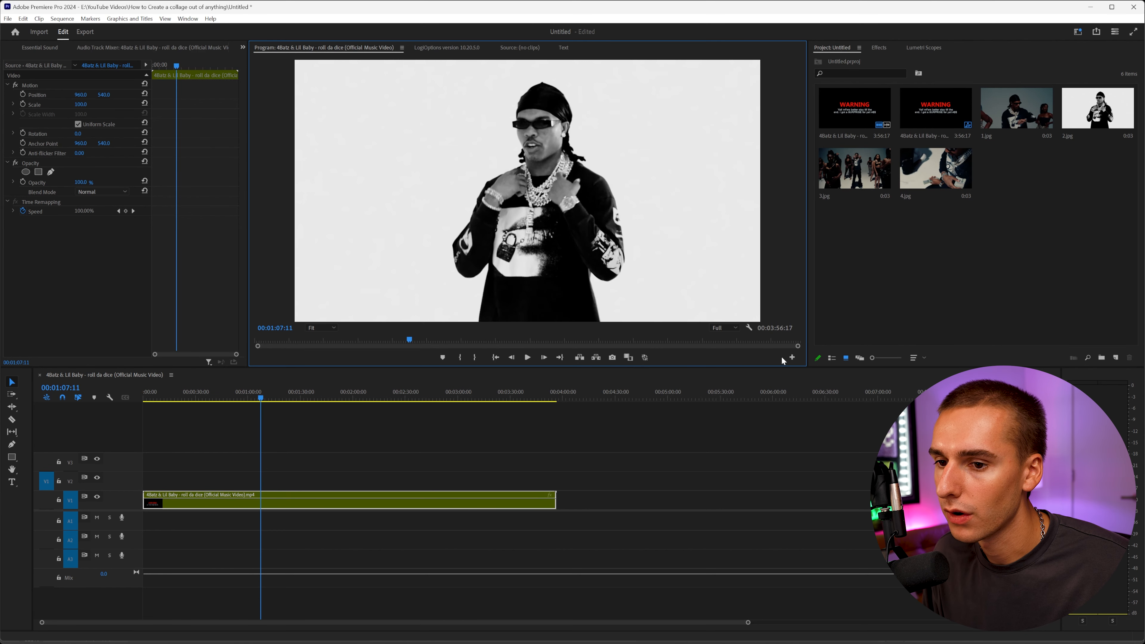
Open the Button Editor and add a button to the Program Monitor's transport controls.
click(792, 358)
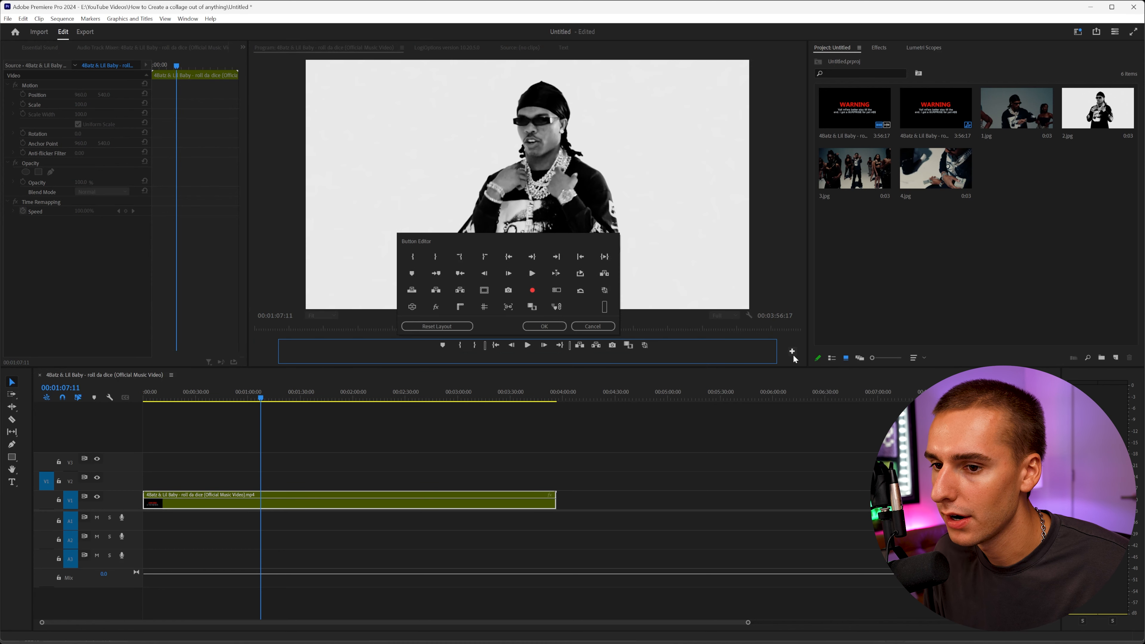
drag(582, 273, 660, 347)
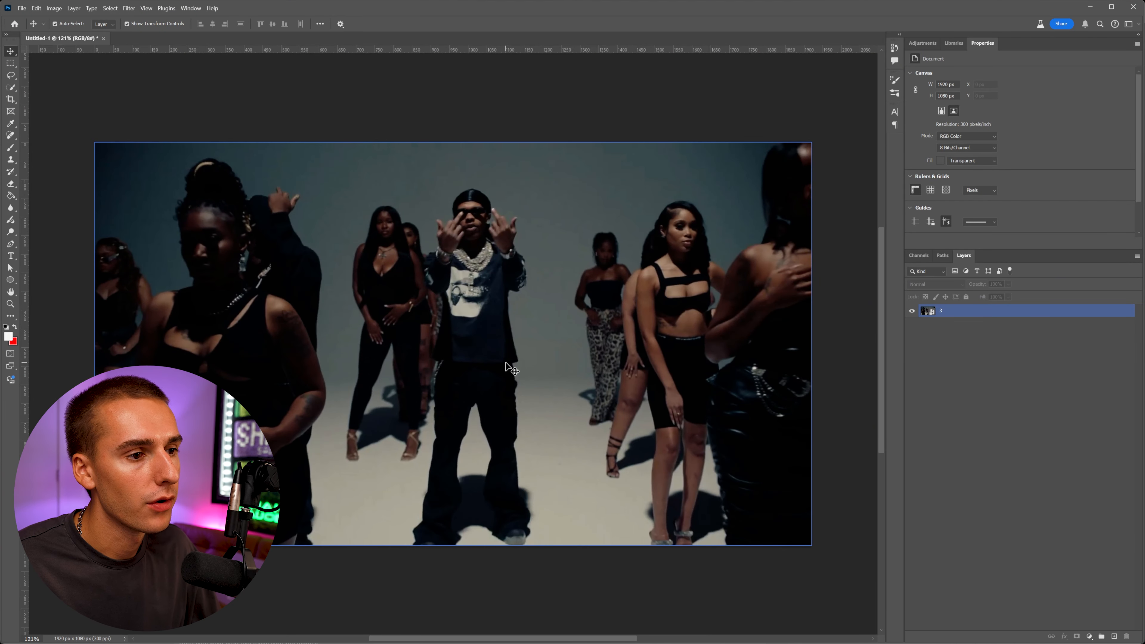
Scale the frame image layer up so it fills the whole canvas and commit the transform.
click(567, 297)
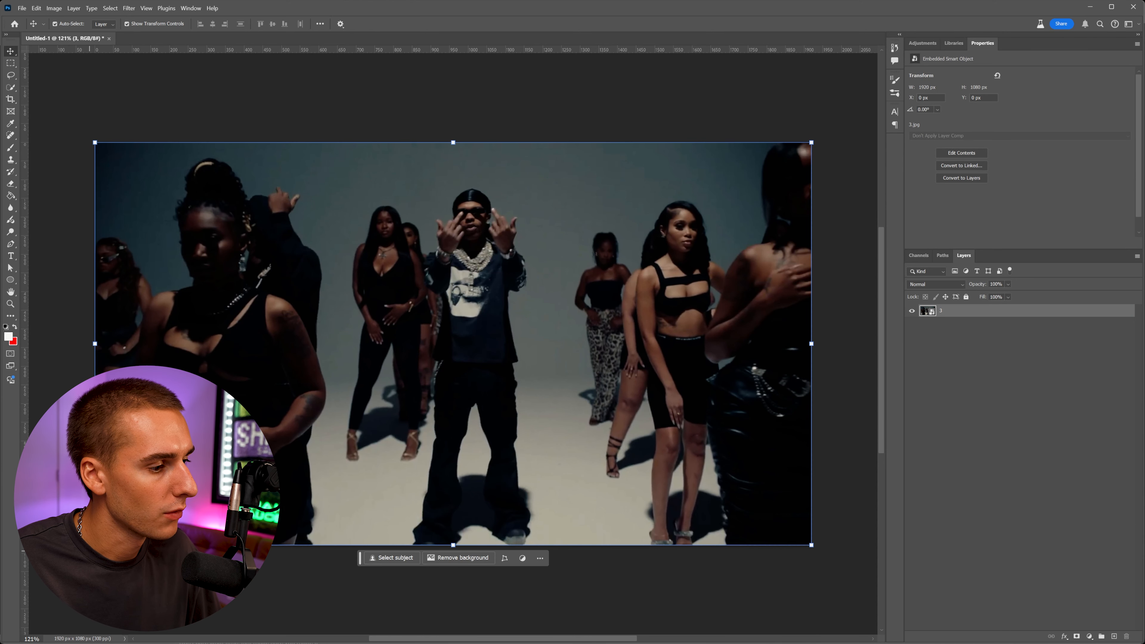
drag(94, 545, 33, 580)
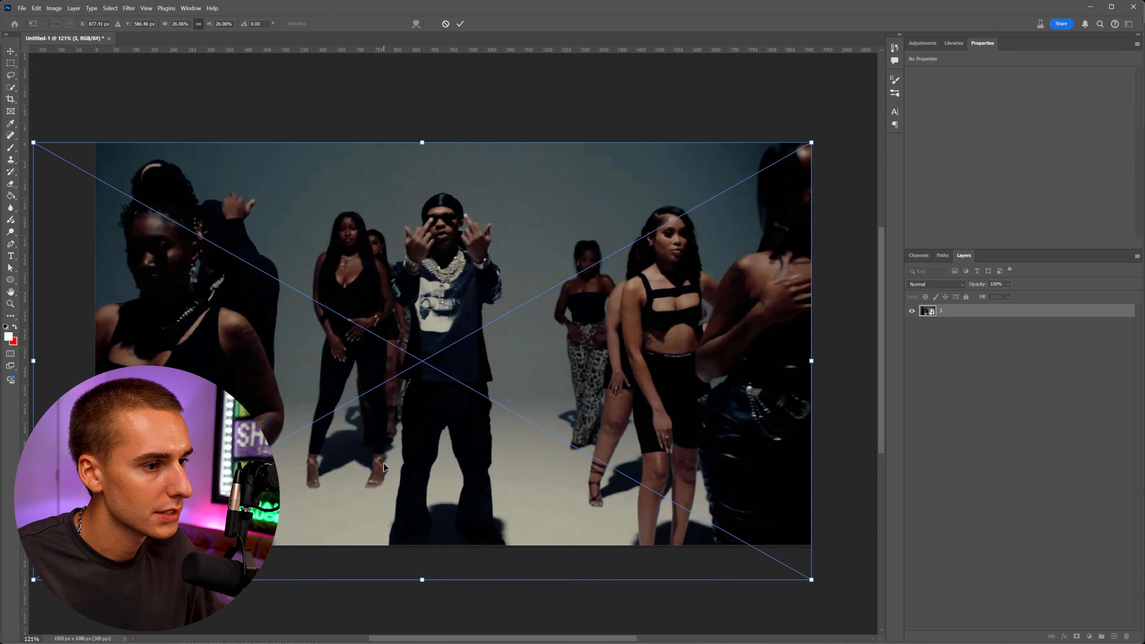
drag(812, 362, 844, 362)
drag(752, 362, 739, 363)
key(Return)
Open the Diagonal Rip folder in Paper Collage Pack and select the Left, Middle and Right rip files.
key(alt+Tab)
drag(290, 138, 275, 132)
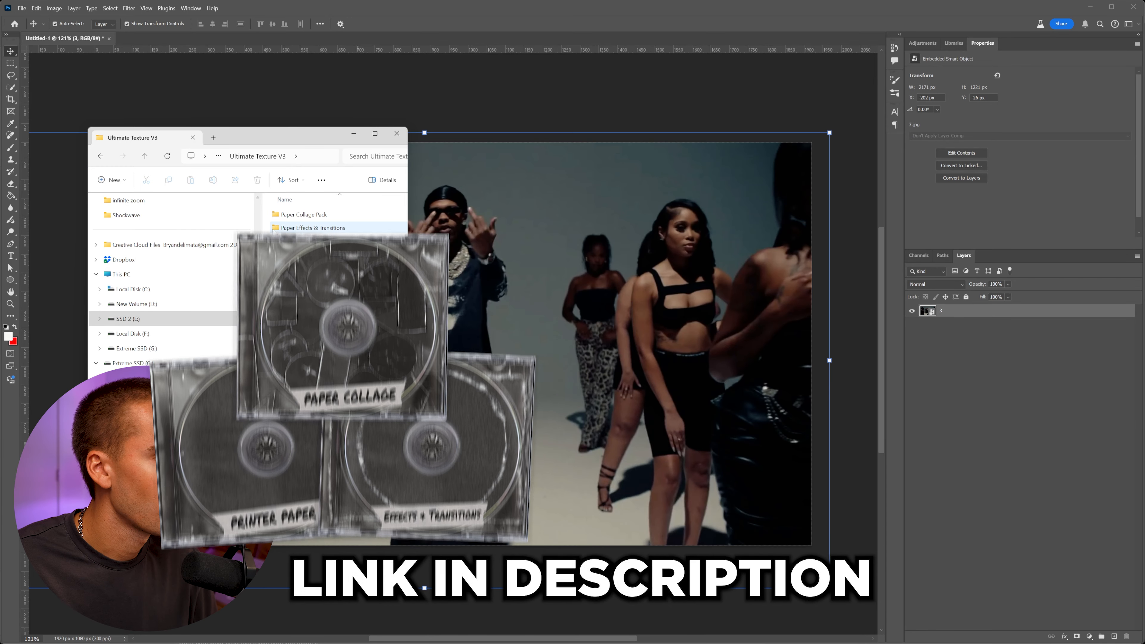
double_click(290, 231)
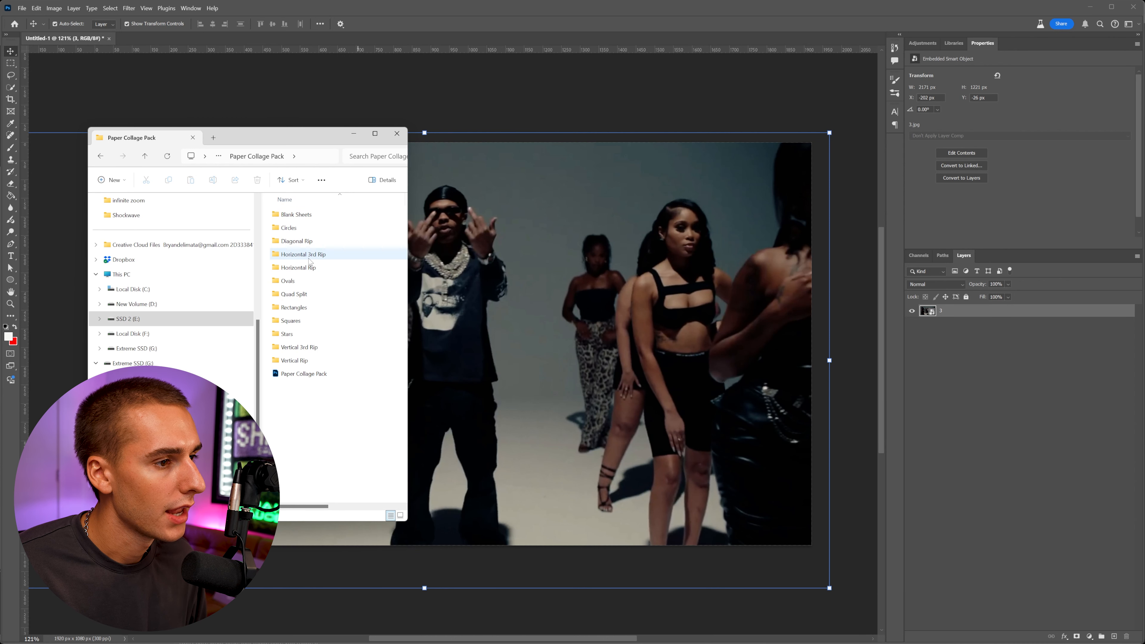
double_click(306, 242)
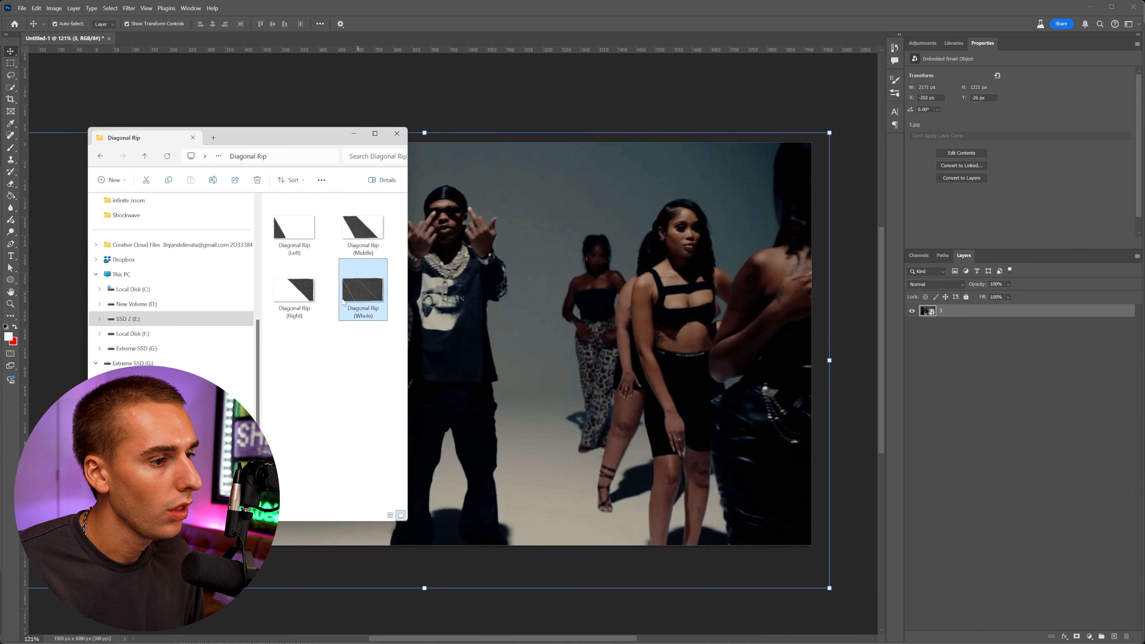
click(367, 249)
ctrl+click(311, 239)
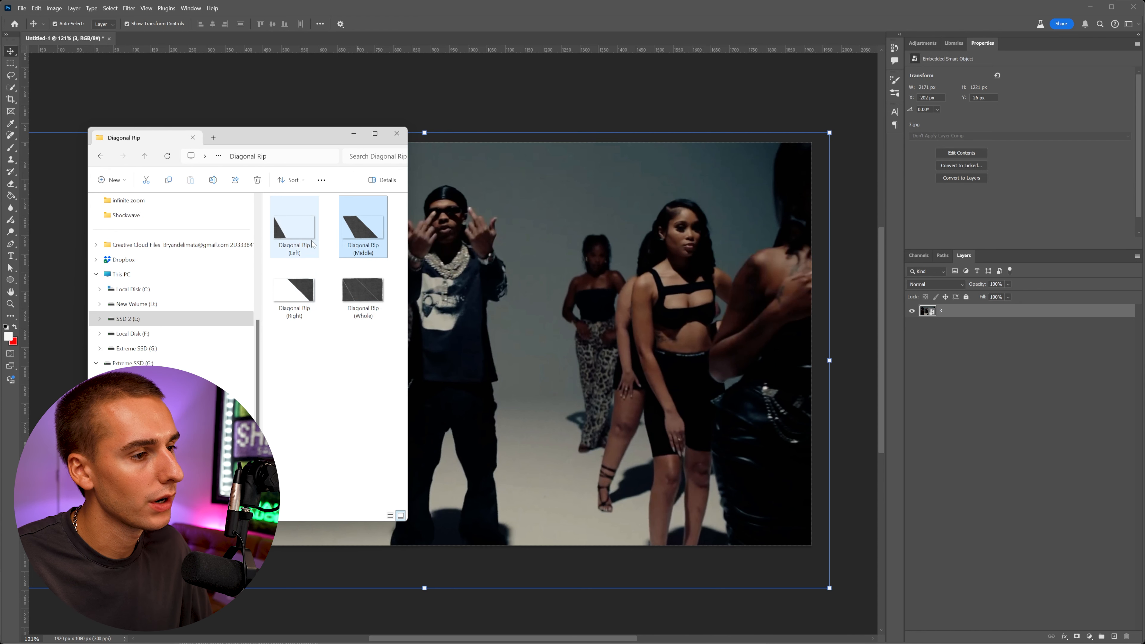
ctrl+click(316, 298)
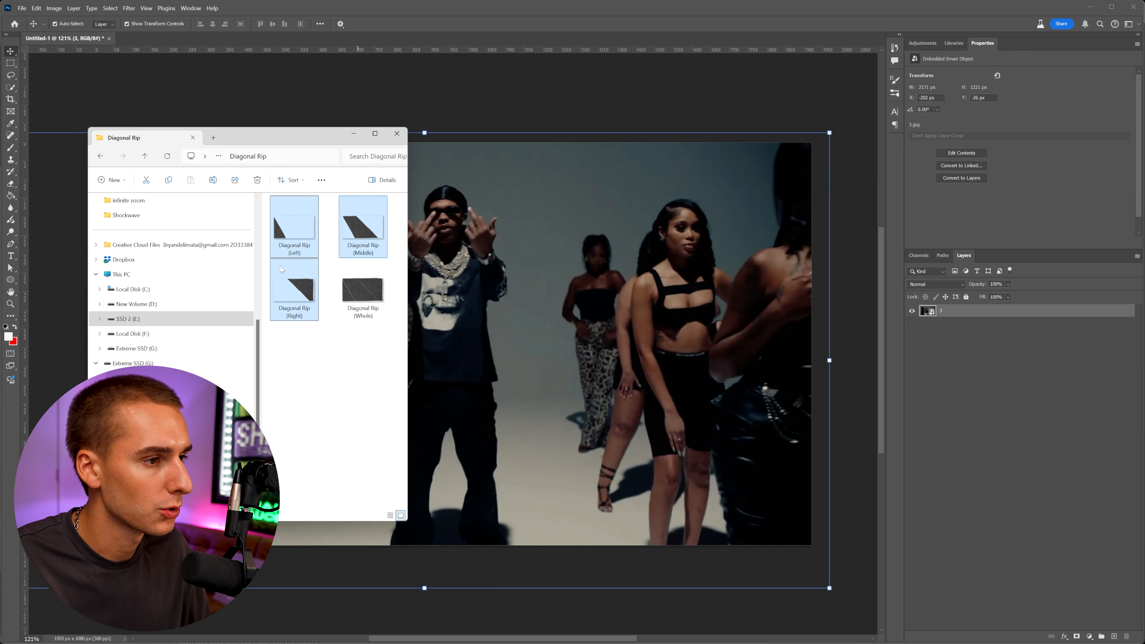
Place the three Diagonal Rip files into the document and confirm each placement.
drag(300, 242, 496, 260)
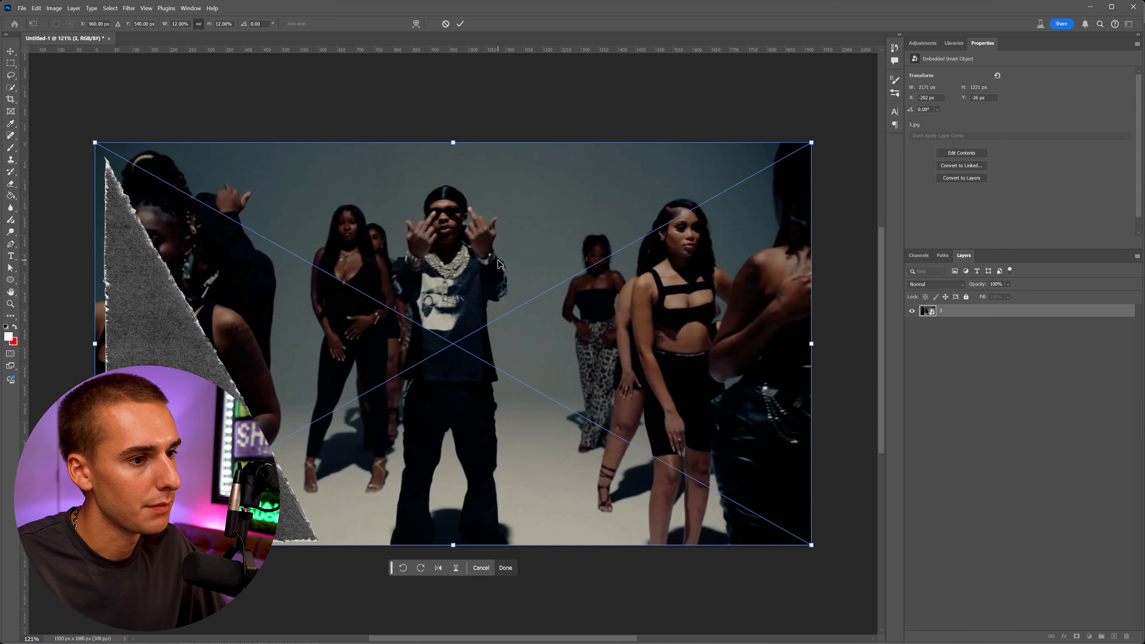
key(Return)
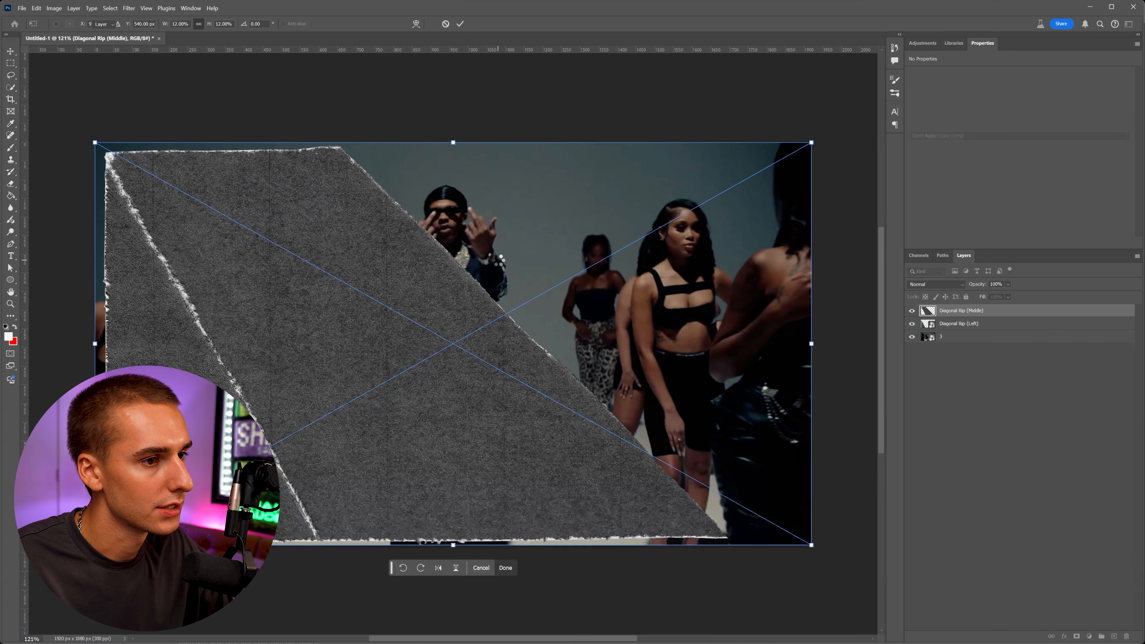
key(Return)
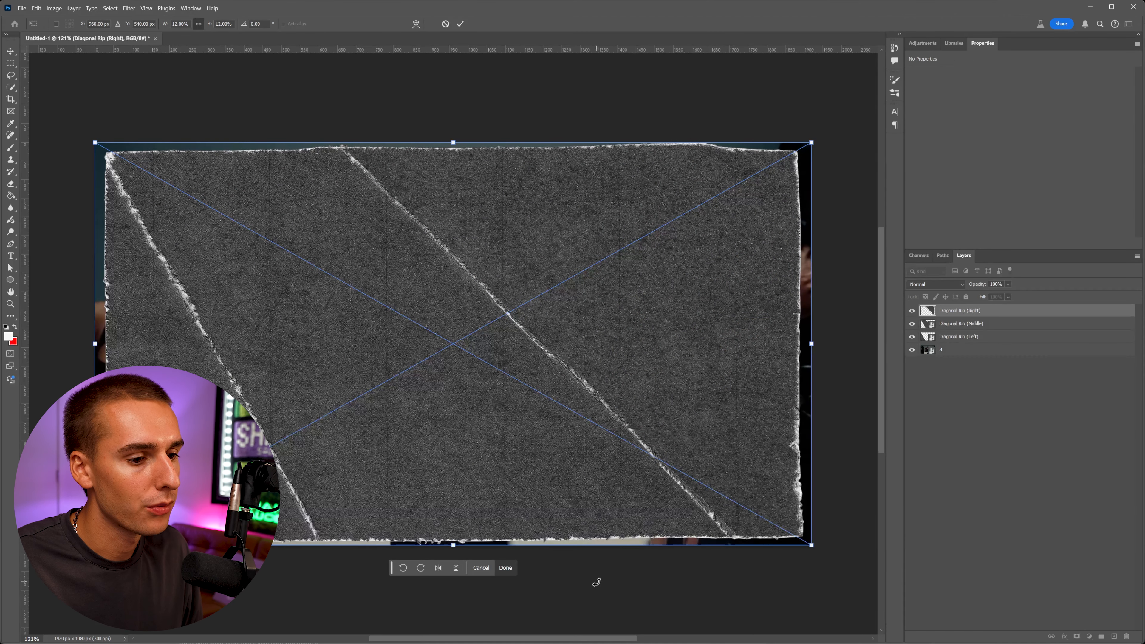
key(Return)
click(991, 415)
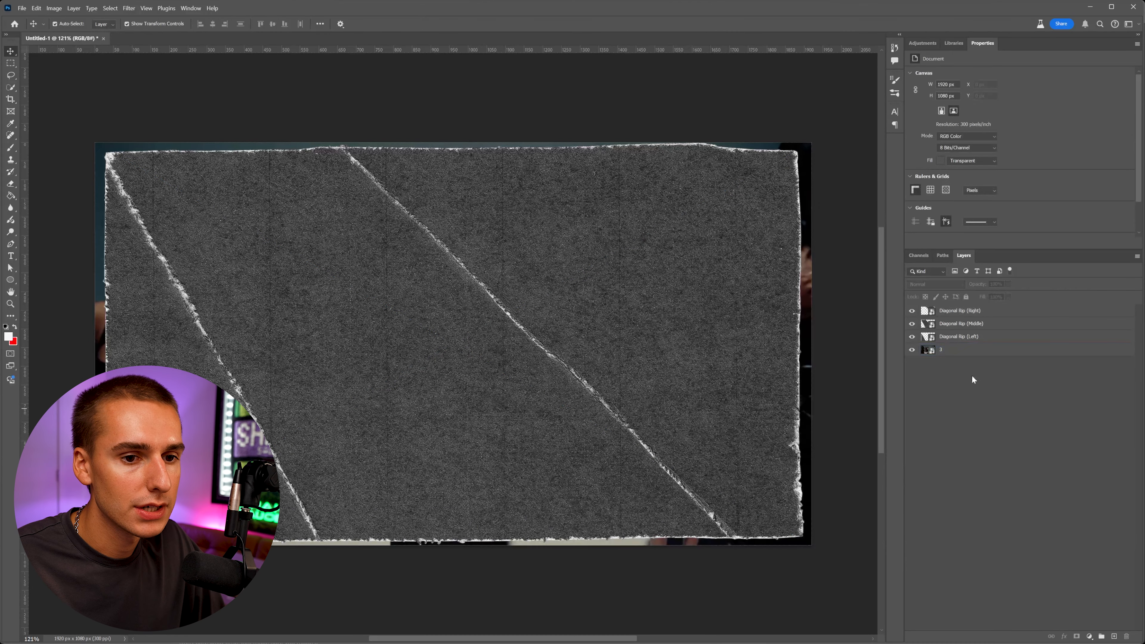
Hide the Diagonal Rip (Right) and Diagonal Rip (Middle) layers.
click(958, 323)
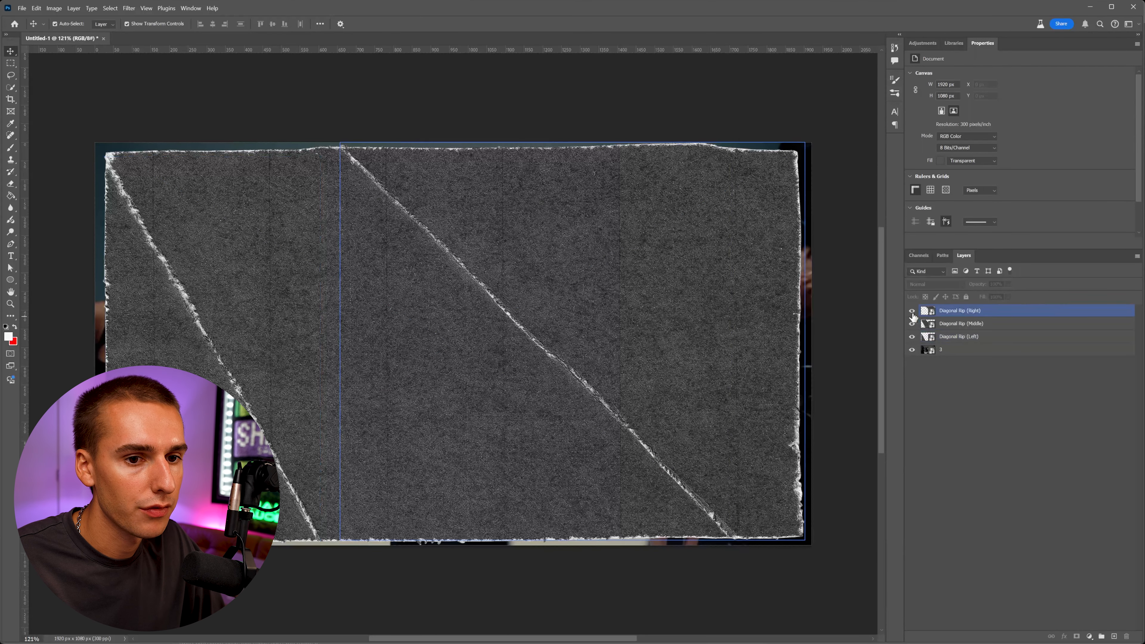
click(912, 311)
click(911, 328)
Move the frame layer above Diagonal Rip (Left) and create a clipping mask onto it.
click(97, 176)
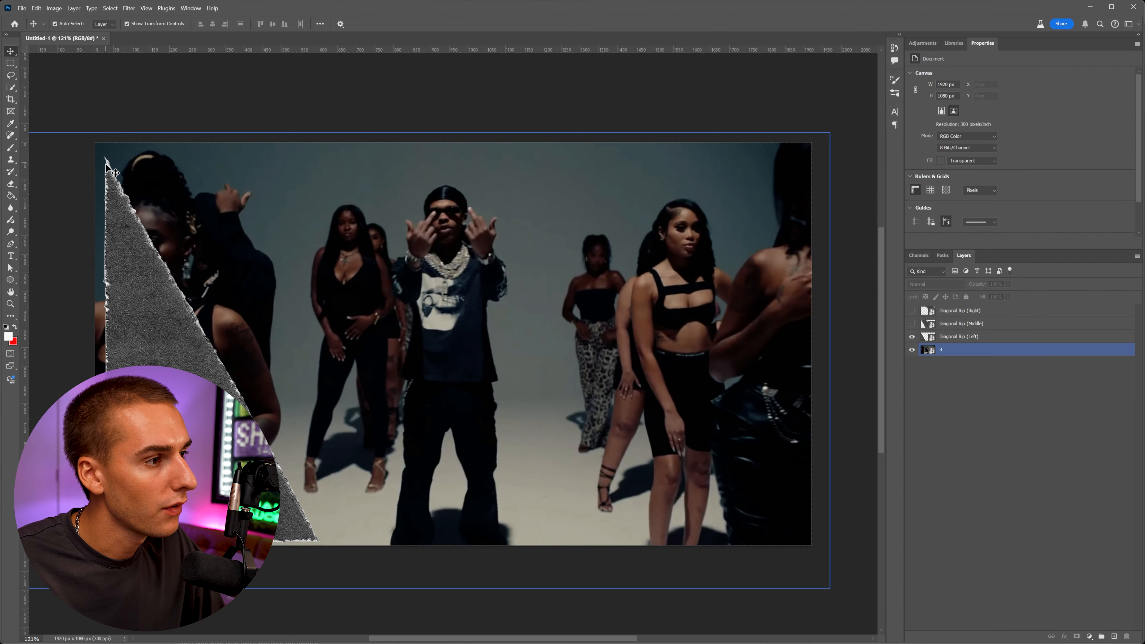
click(111, 182)
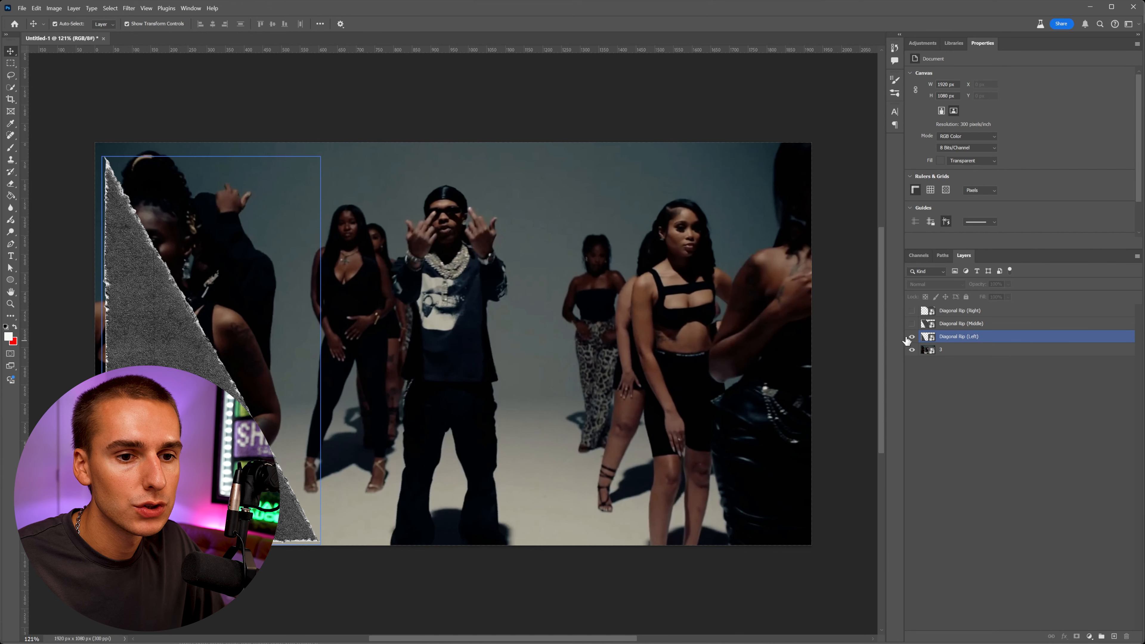
click(947, 352)
drag(947, 352, 948, 331)
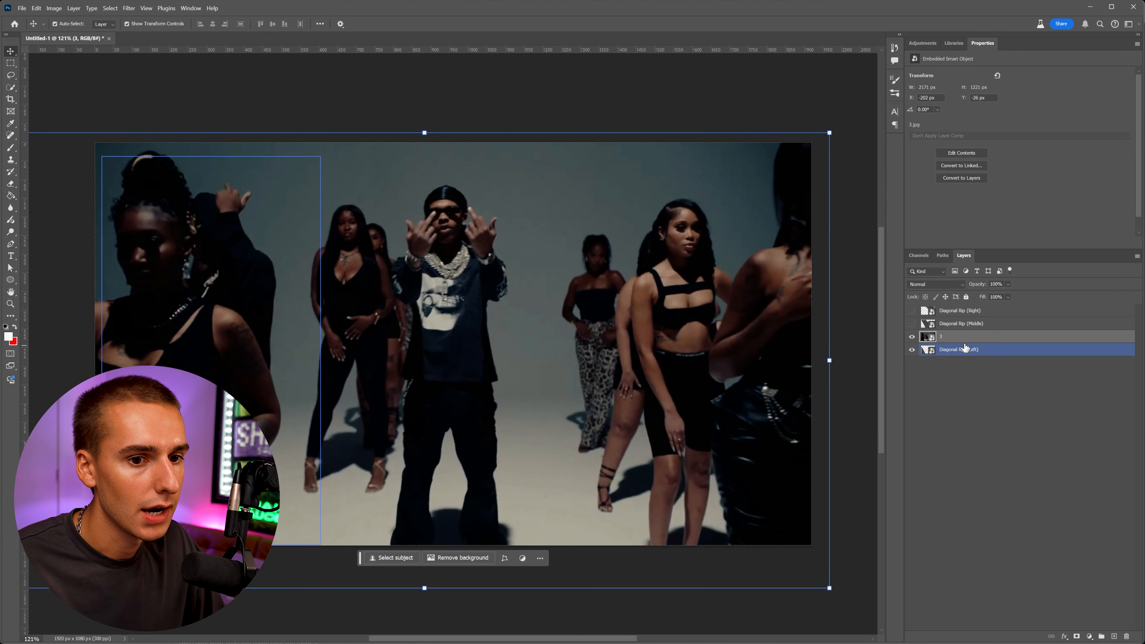
right_click(956, 340)
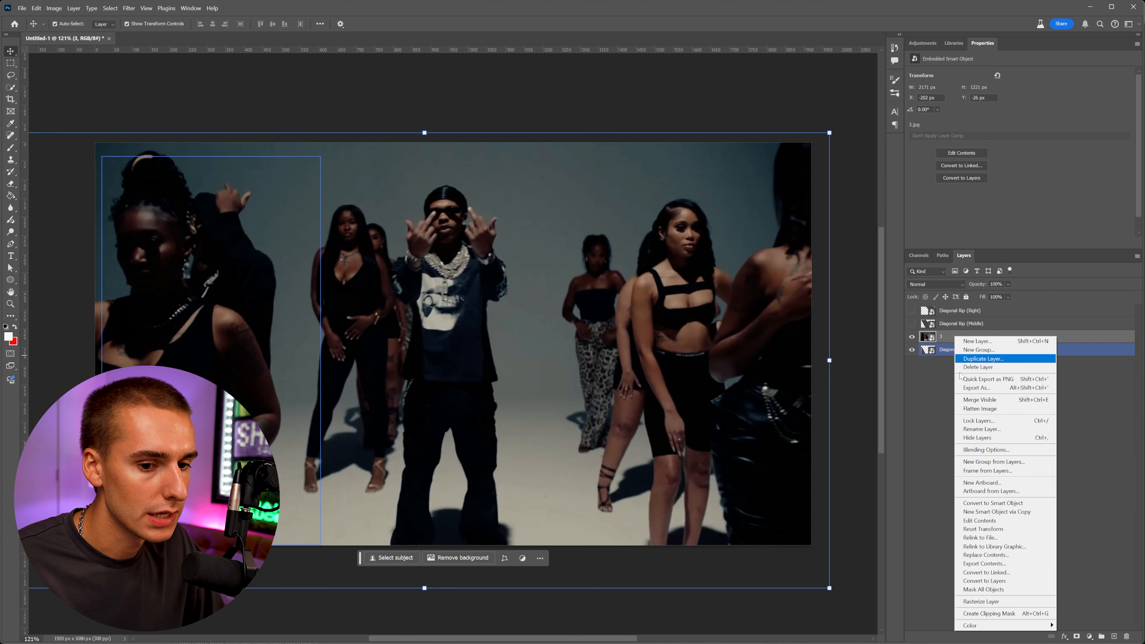
click(1009, 614)
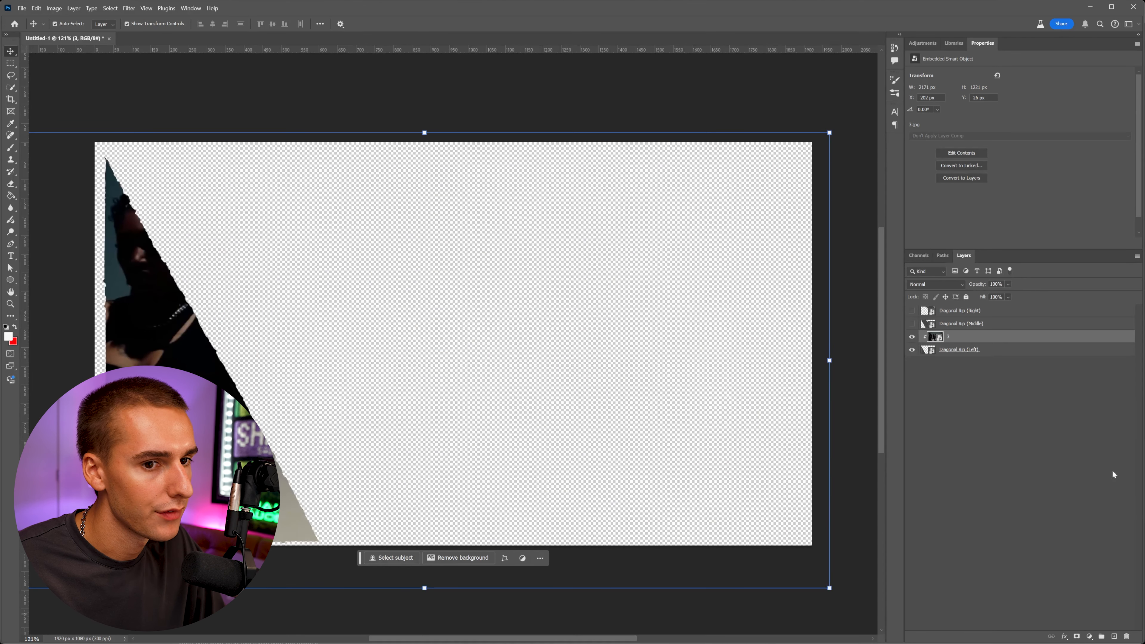
Set the clipped frame layer's blend mode to Screen.
click(936, 285)
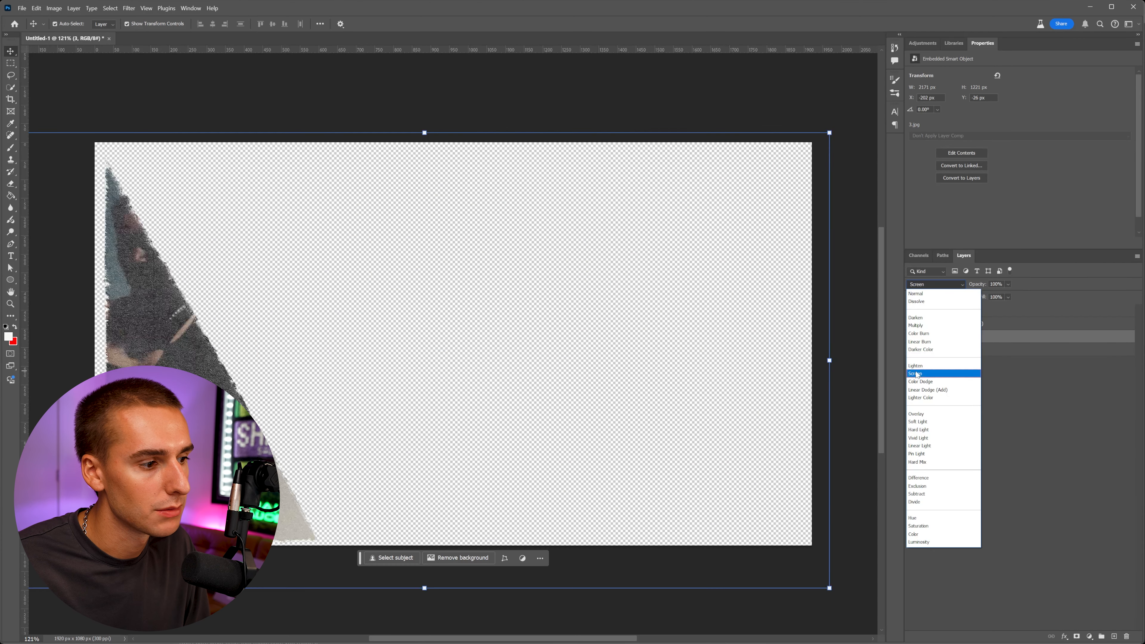
click(940, 289)
click(940, 289)
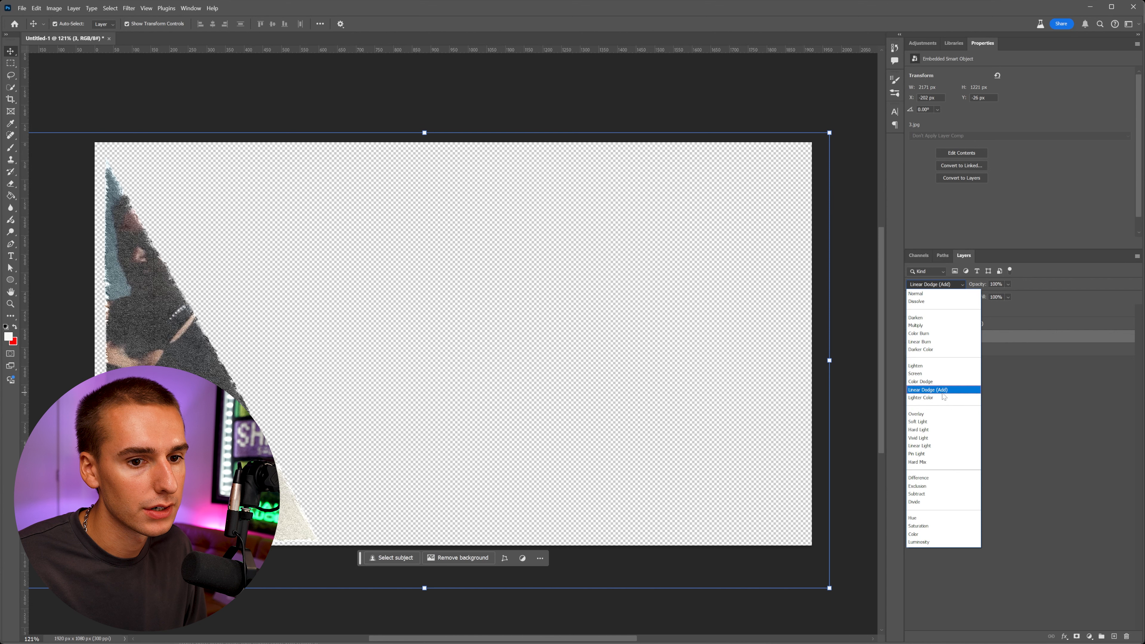
click(914, 374)
click(961, 383)
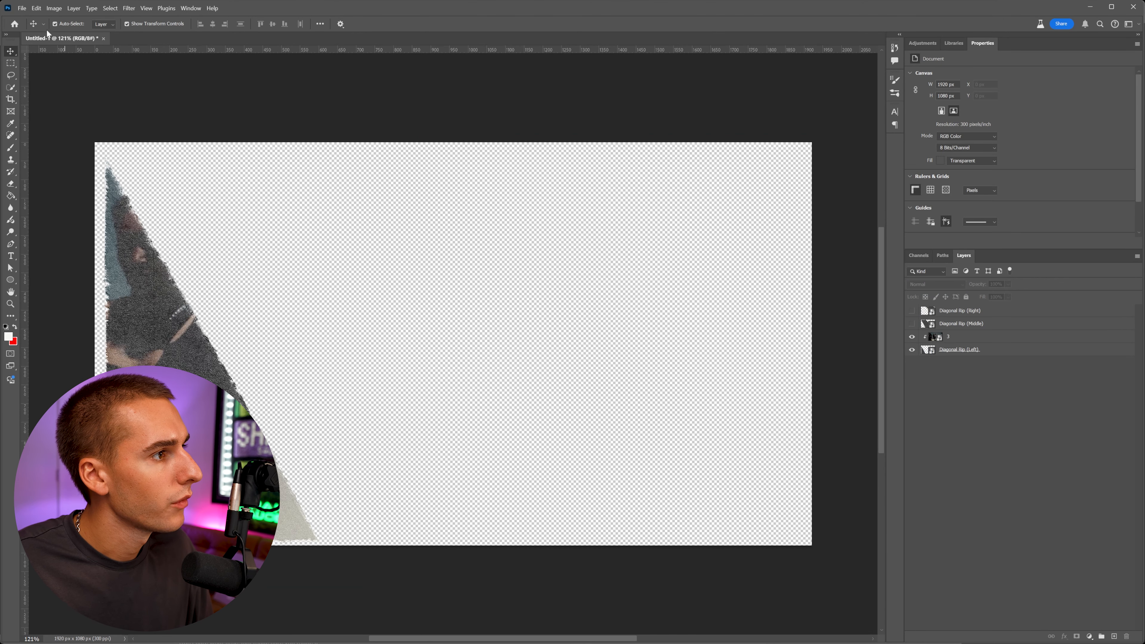
Save a copy as PNG into a new folder named Collage Done.
click(22, 8)
click(30, 126)
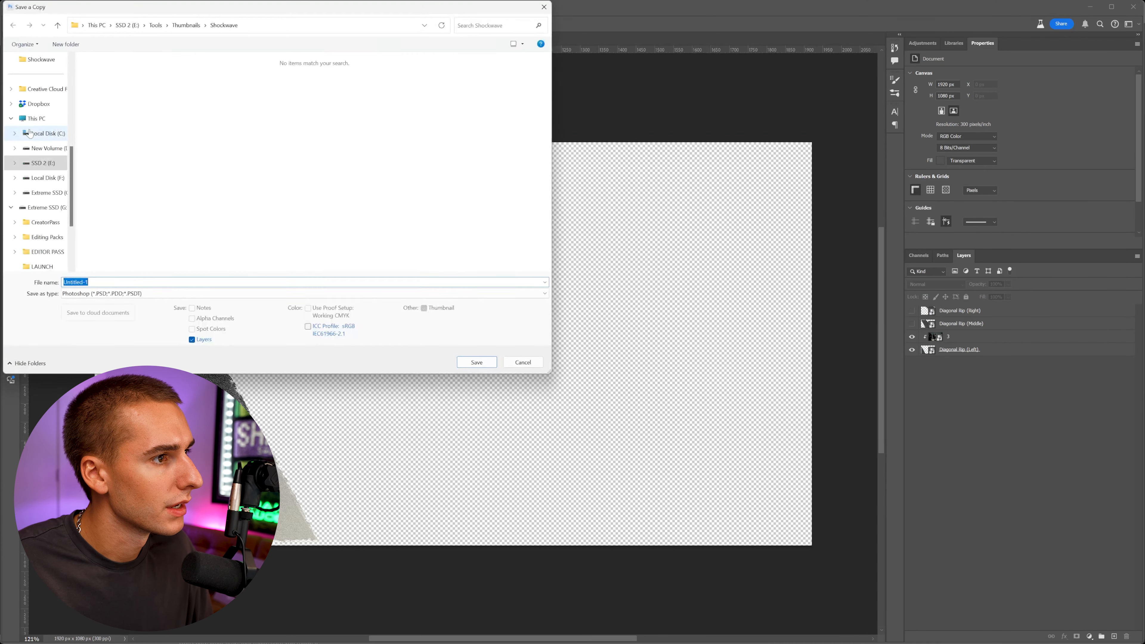
right_click(267, 179)
mouse_move(360, 275)
click(404, 279)
text(C)
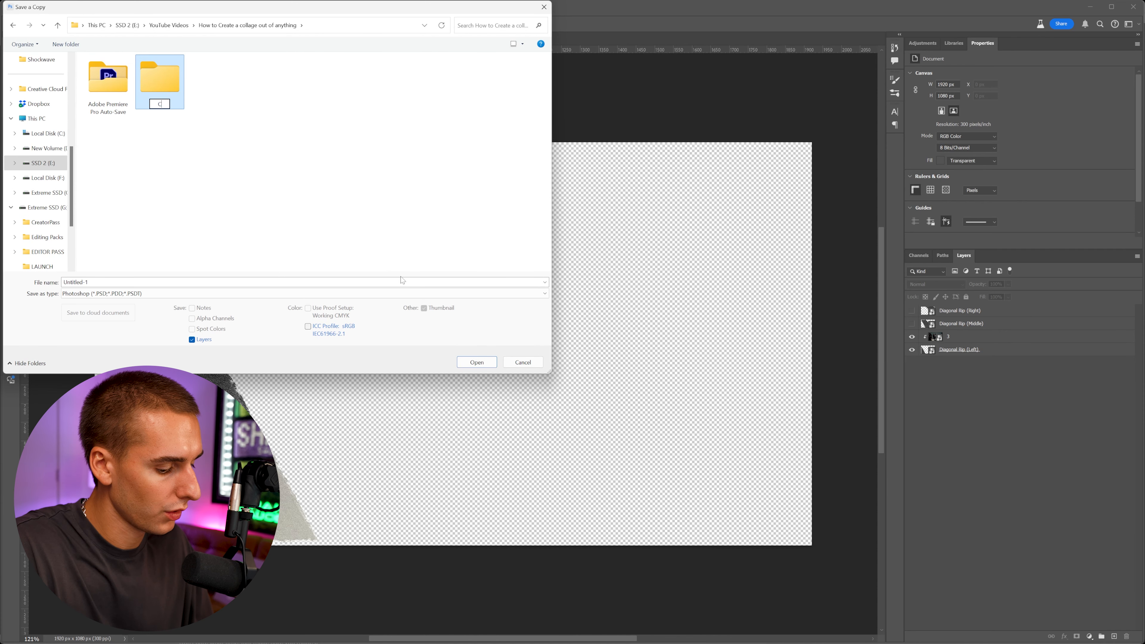
text(ollage Done)
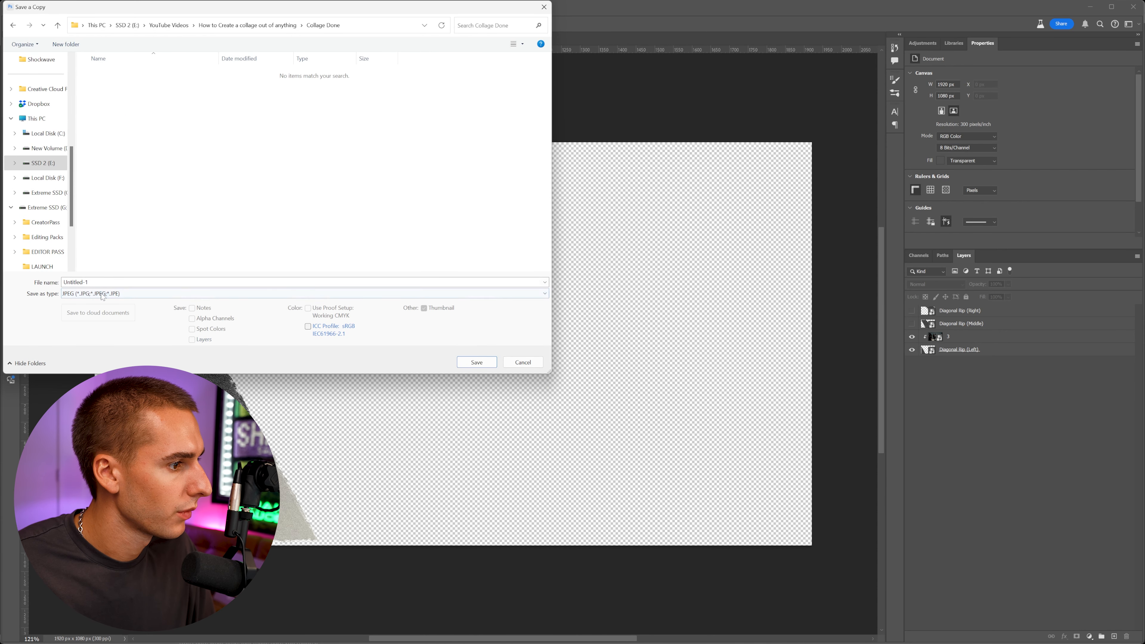
click(103, 297)
click(99, 426)
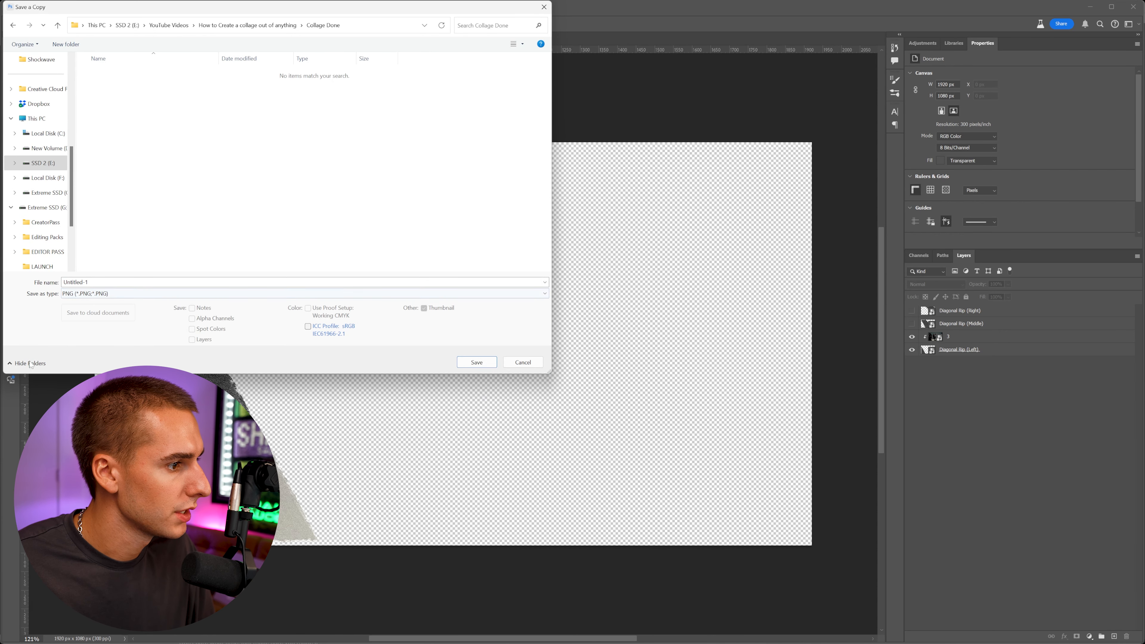
click(109, 283)
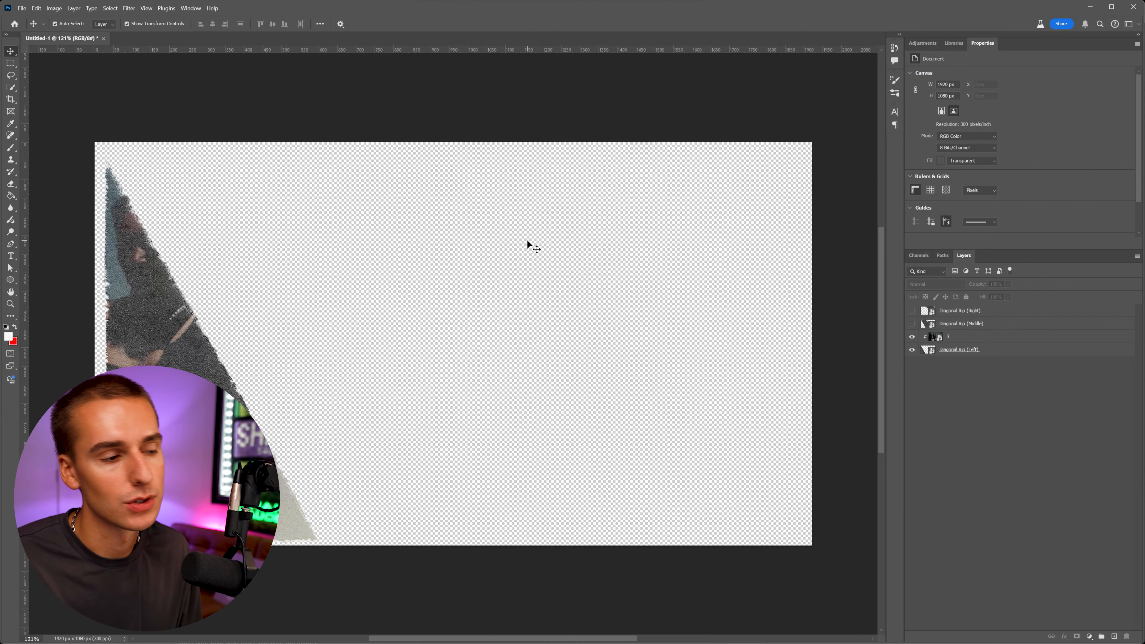
Duplicate the frame layer.
click(1034, 337)
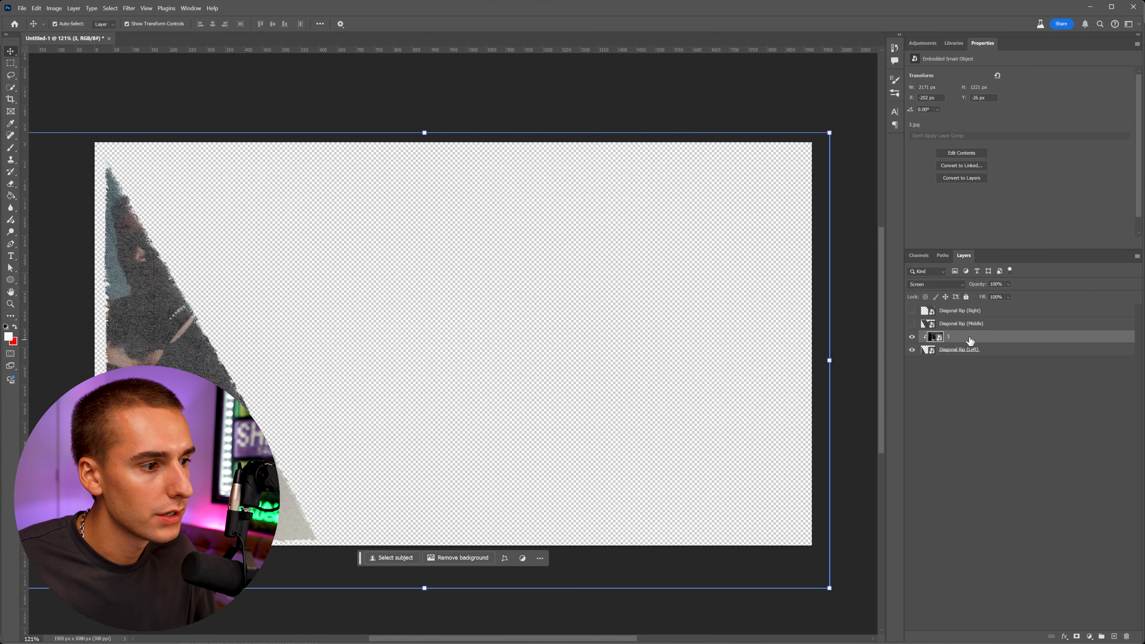
key(ctrl+j)
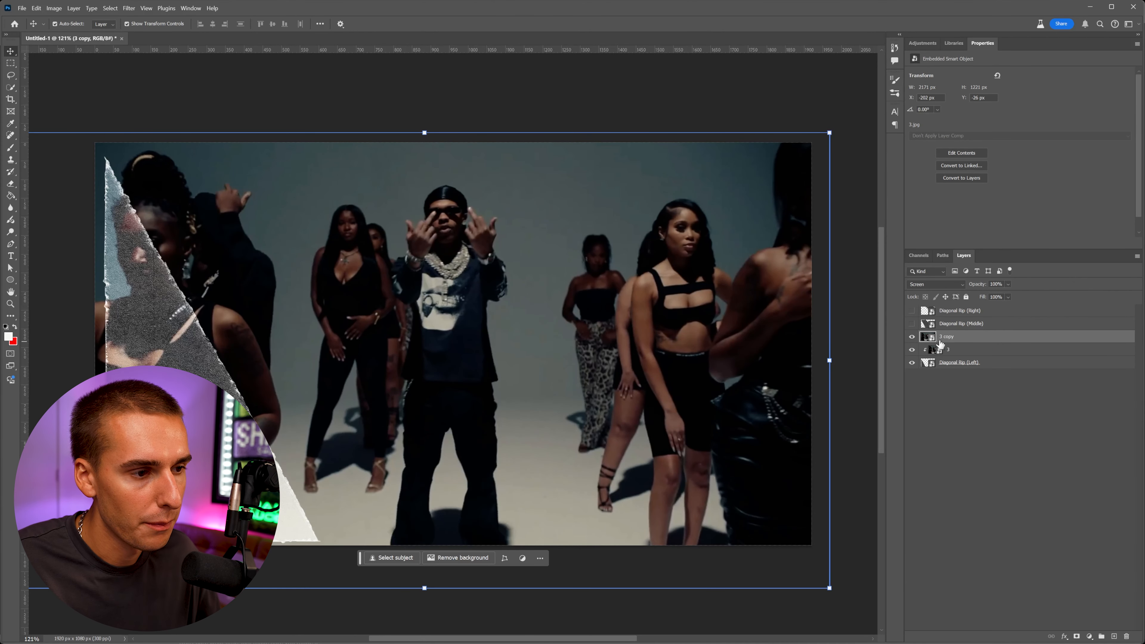
Move the duplicated frame layer above Diagonal Rip (Middle), clip it to that rip, and show the Middle rip layer.
drag(959, 341, 954, 323)
right_click(952, 323)
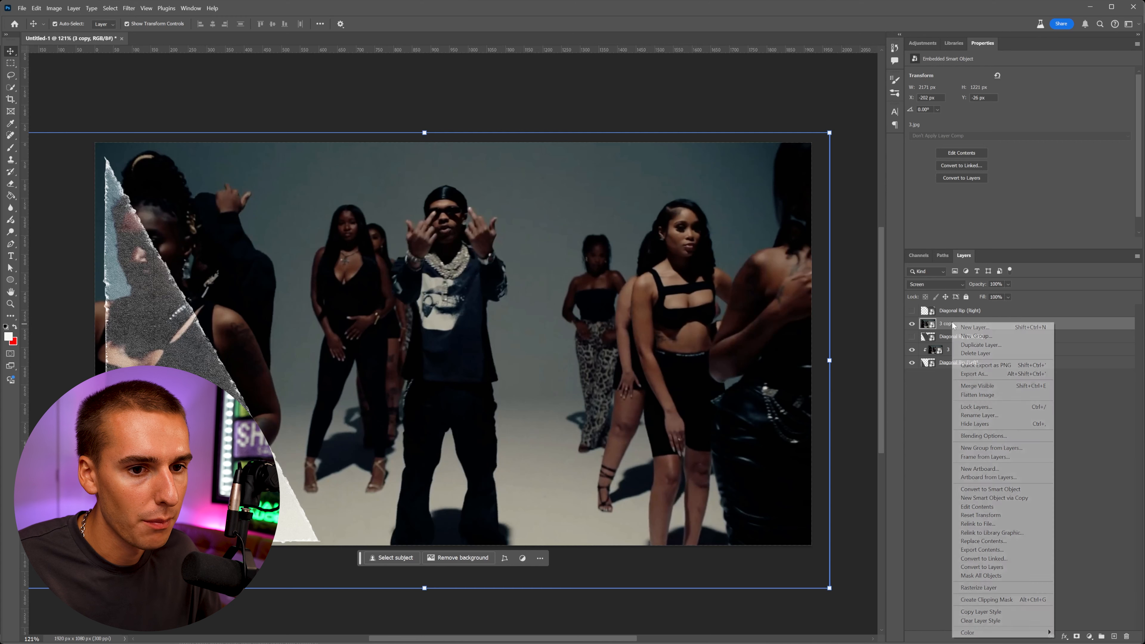
click(987, 600)
click(912, 336)
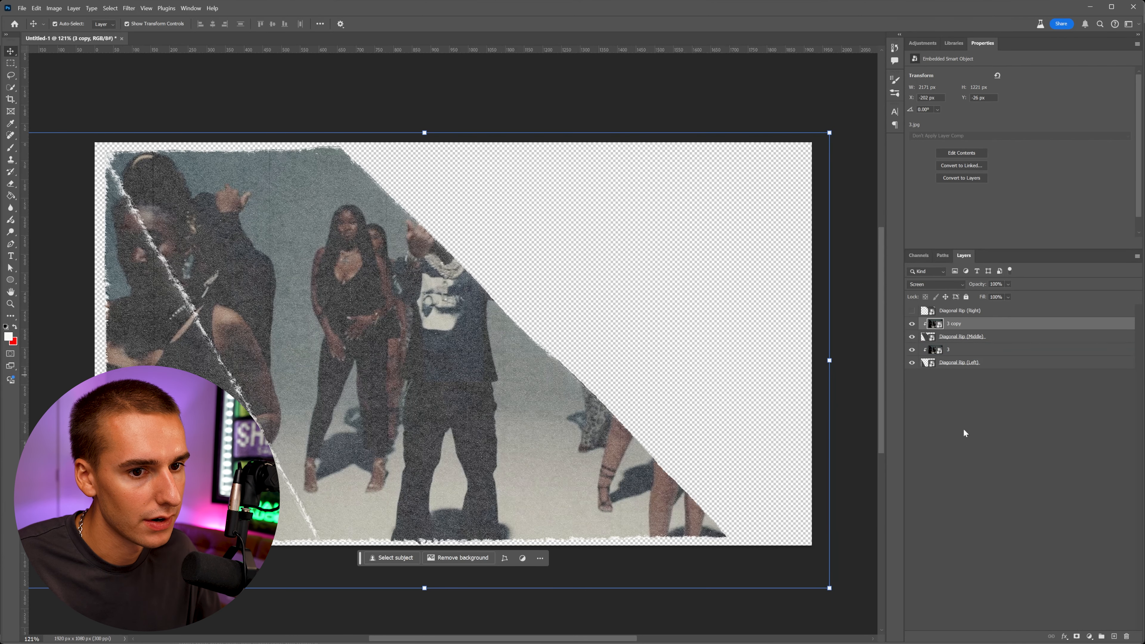
Save a copy of the collage as PNG named 2 into the Collage Done folder.
click(857, 312)
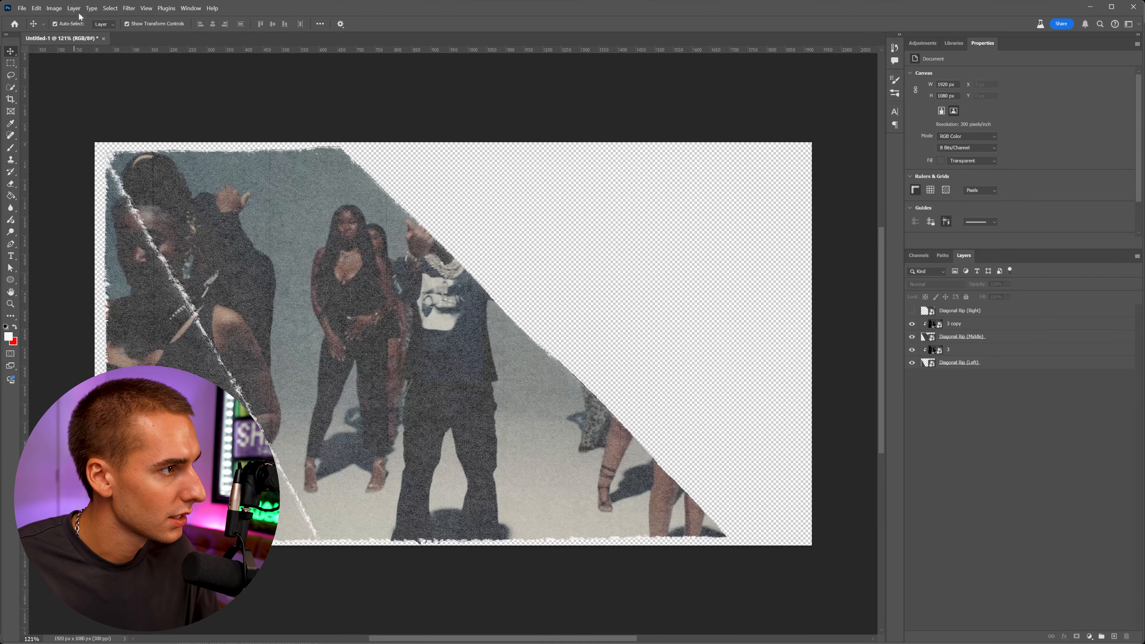
click(22, 8)
click(50, 127)
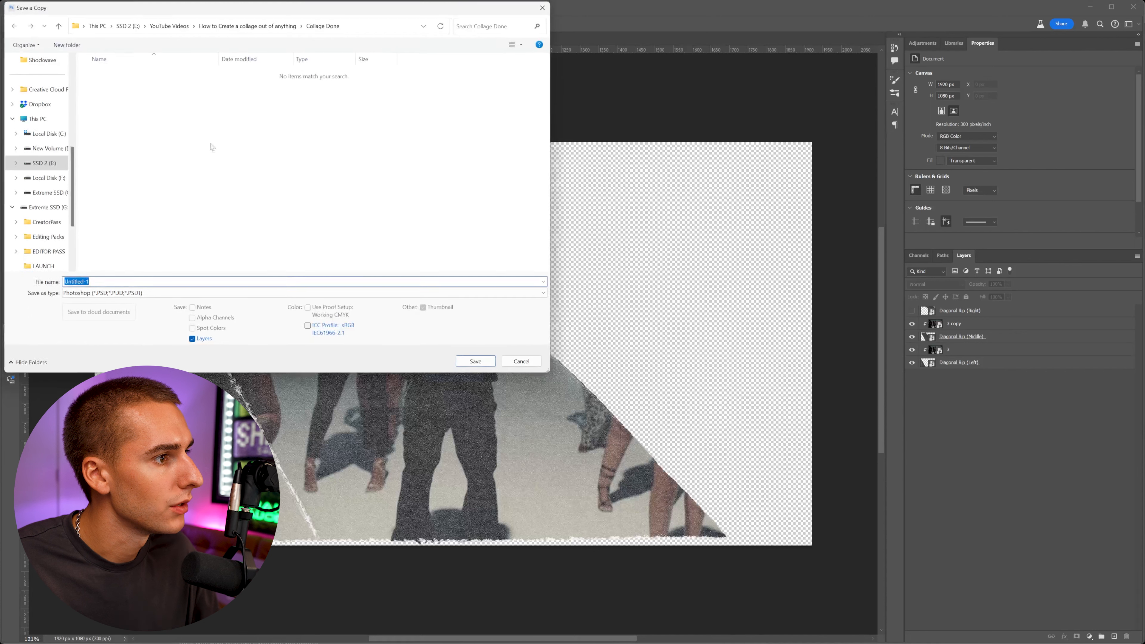
click(109, 295)
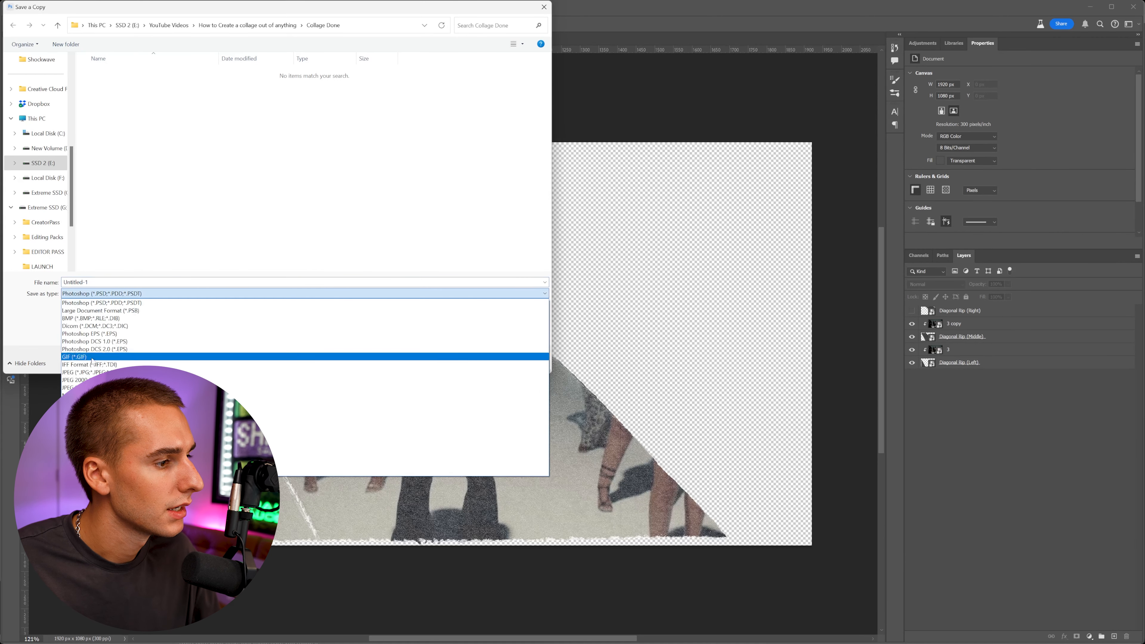
click(97, 433)
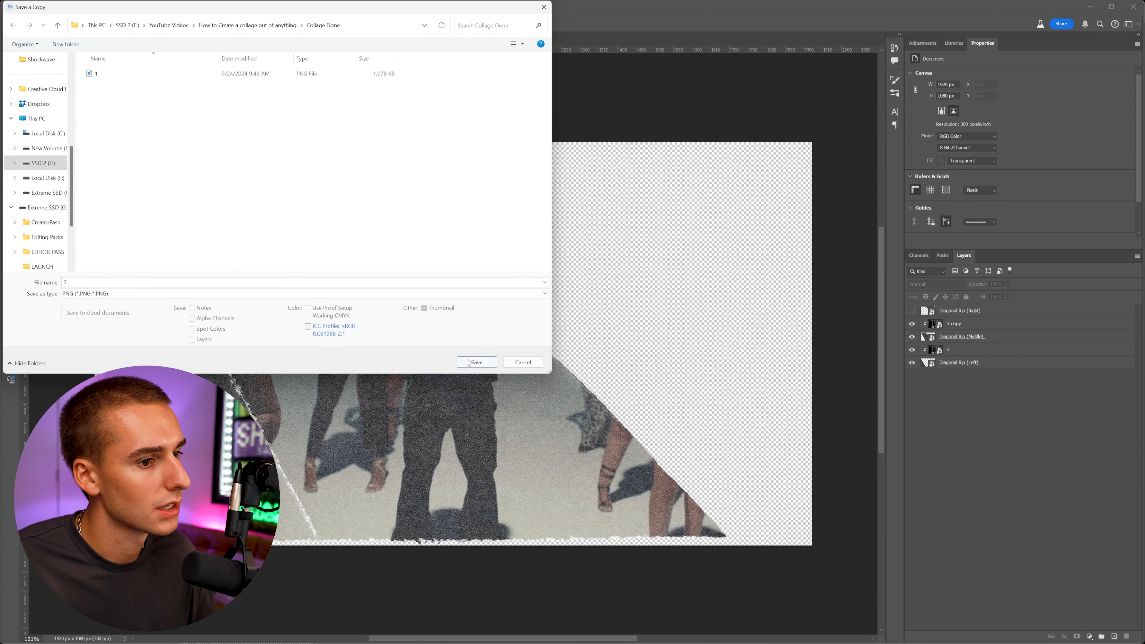
click(477, 362)
click(525, 243)
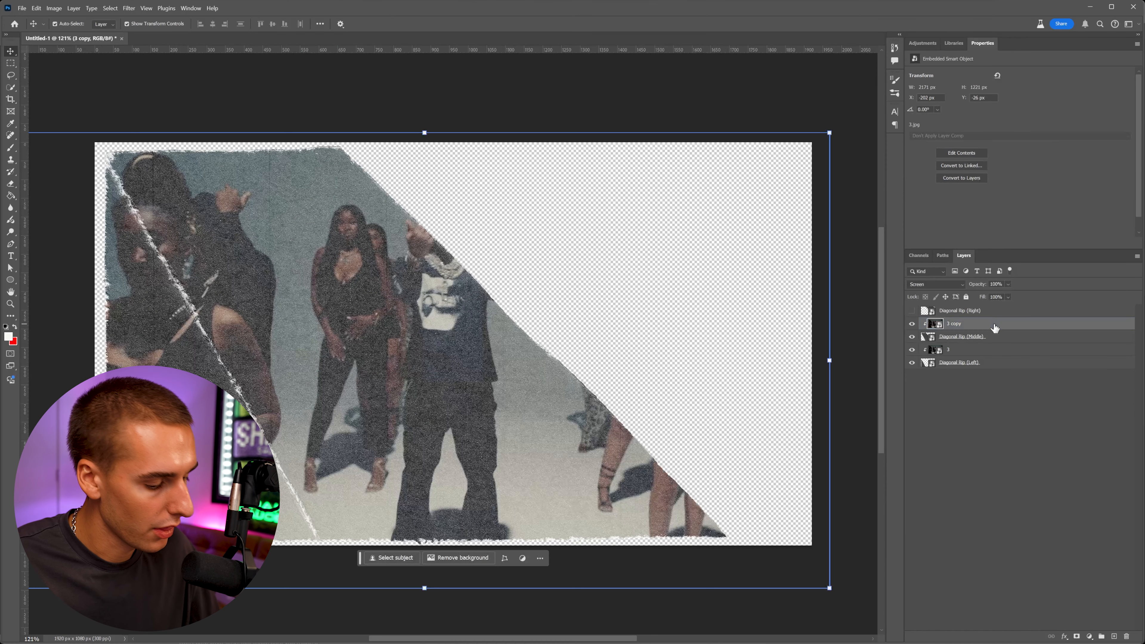
Duplicate the frame layer, move the copy above Diagonal Rip (Right), and create a clipping mask onto it.
key(ctrl+j)
drag(992, 327, 984, 311)
right_click(985, 312)
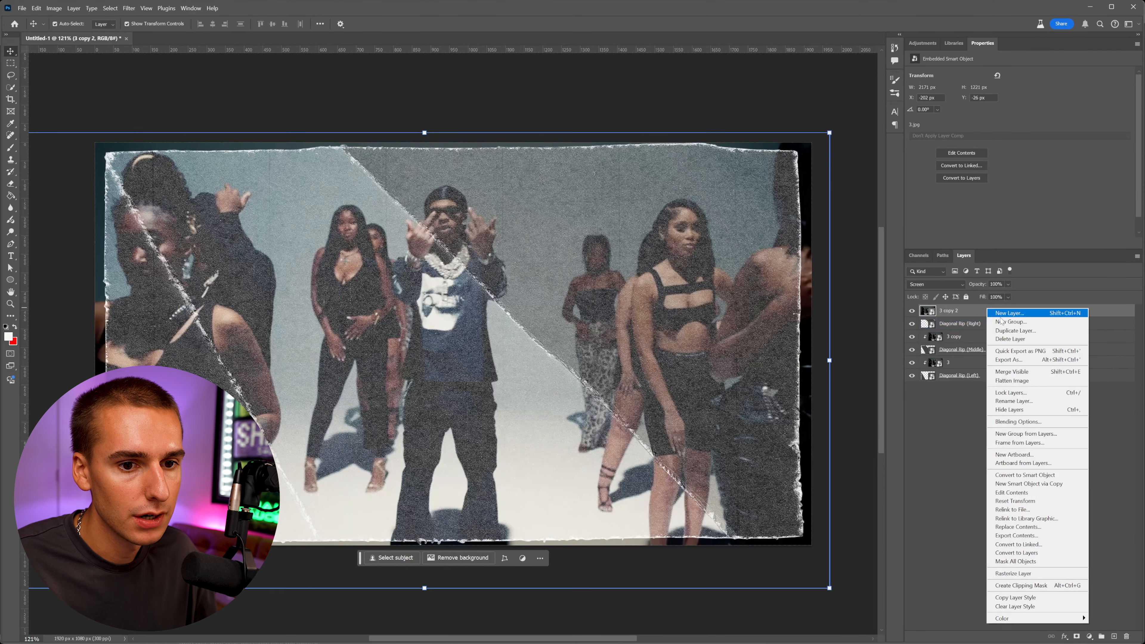
click(1021, 586)
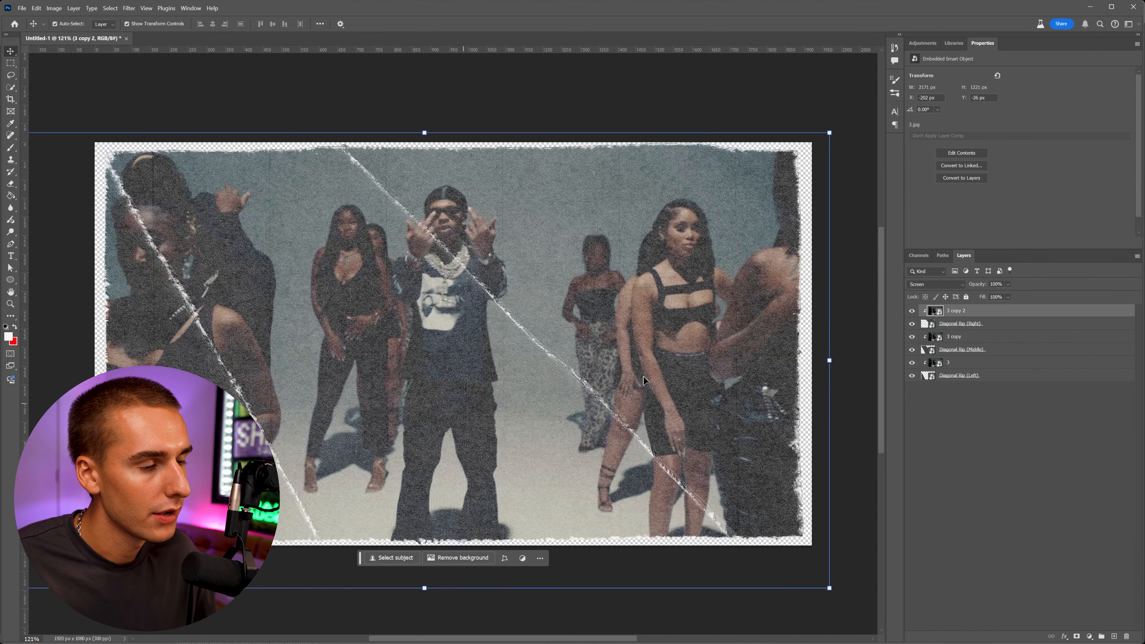
click(956, 532)
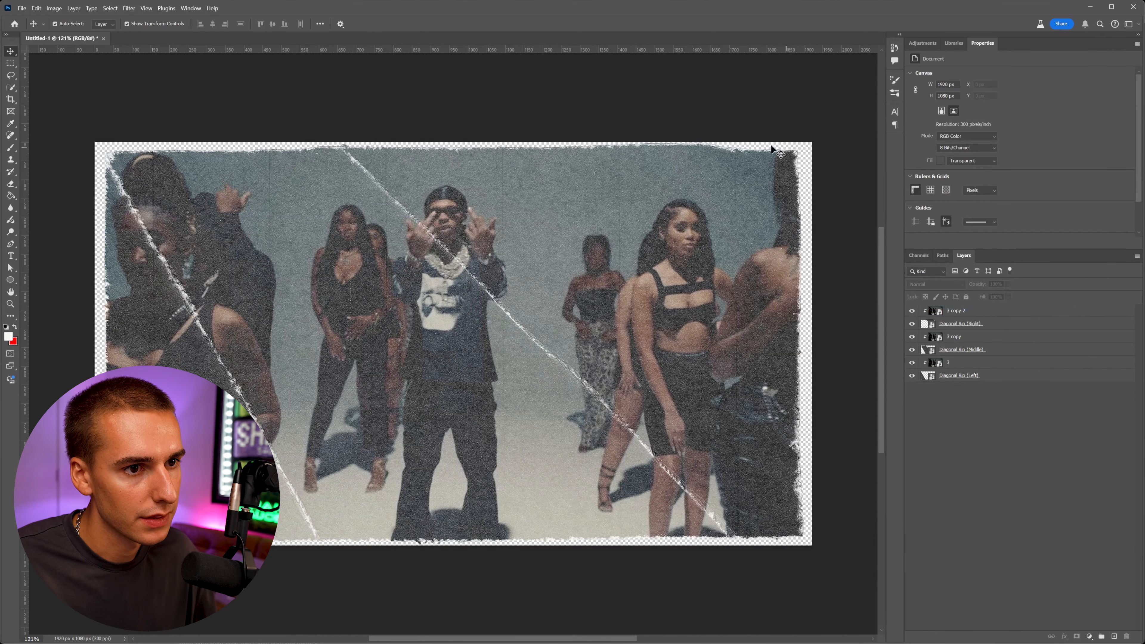
Save another PNG copy of the collage into the Collage Done folder.
mouse_move(912, 310)
mouse_down()
mouse_move(912, 352)
mouse_move(913, 304)
mouse_up()
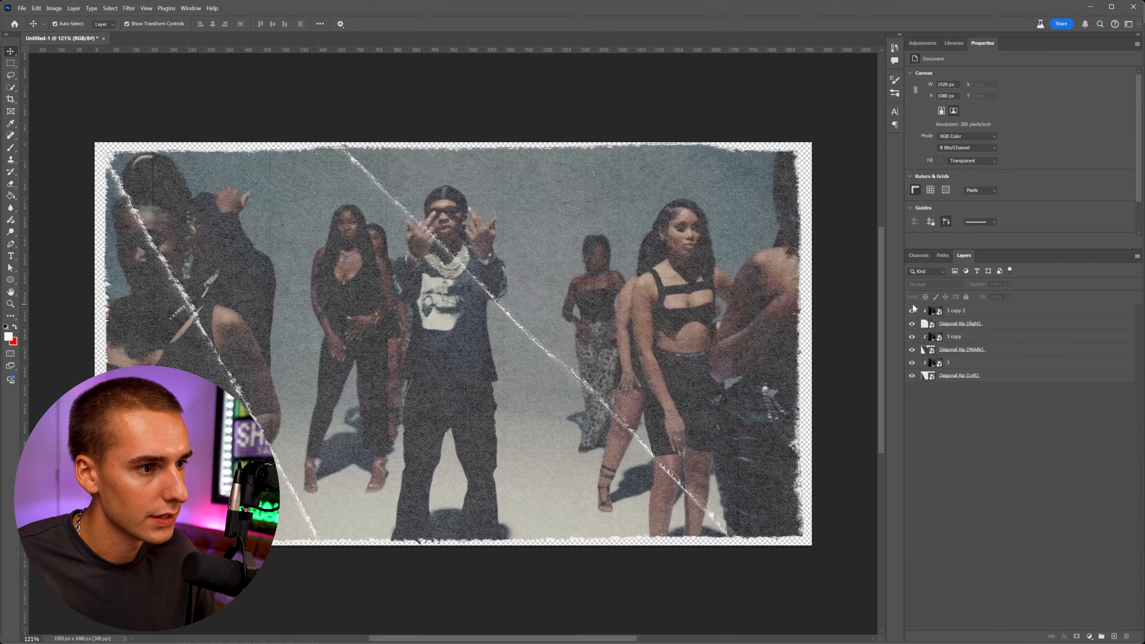
click(518, 294)
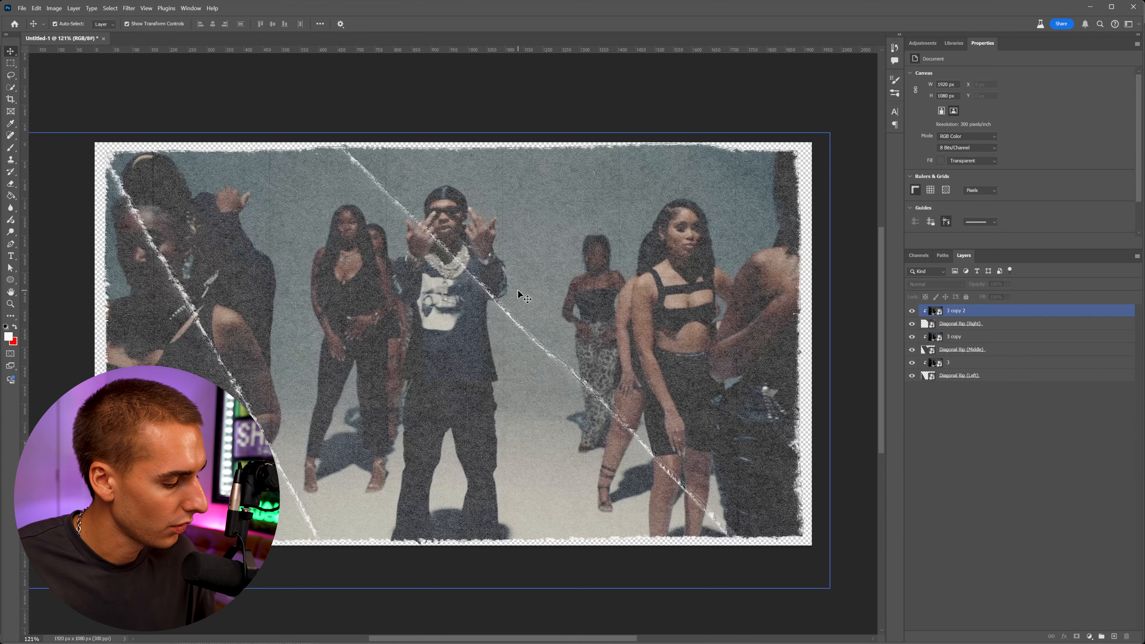
key(ctrl+alt+s)
click(140, 293)
click(140, 433)
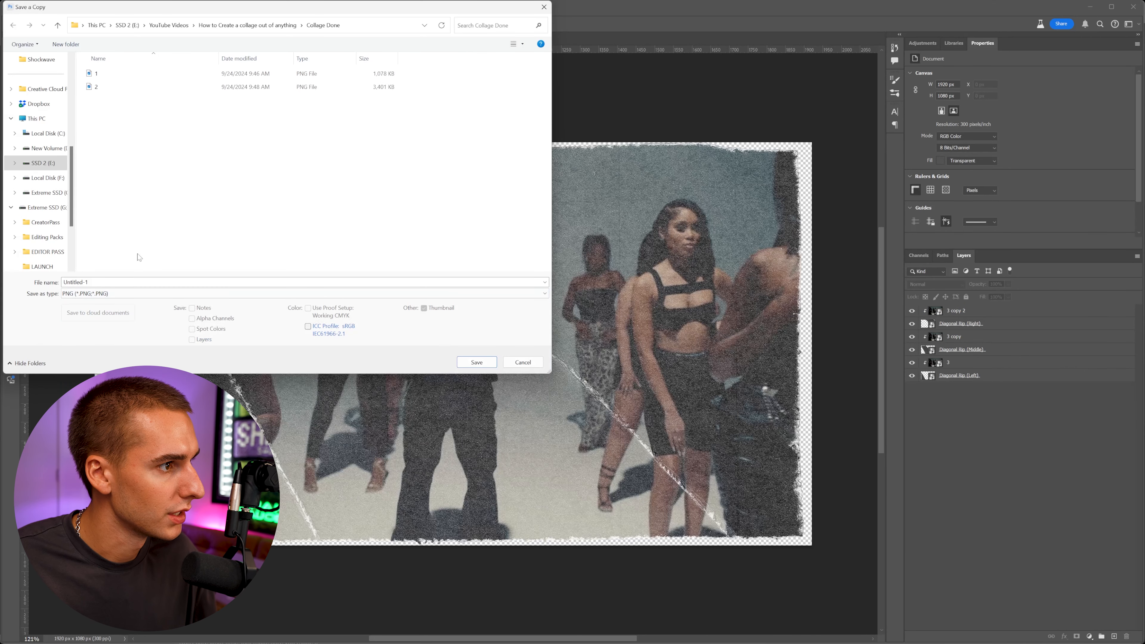
click(477, 362)
click(530, 238)
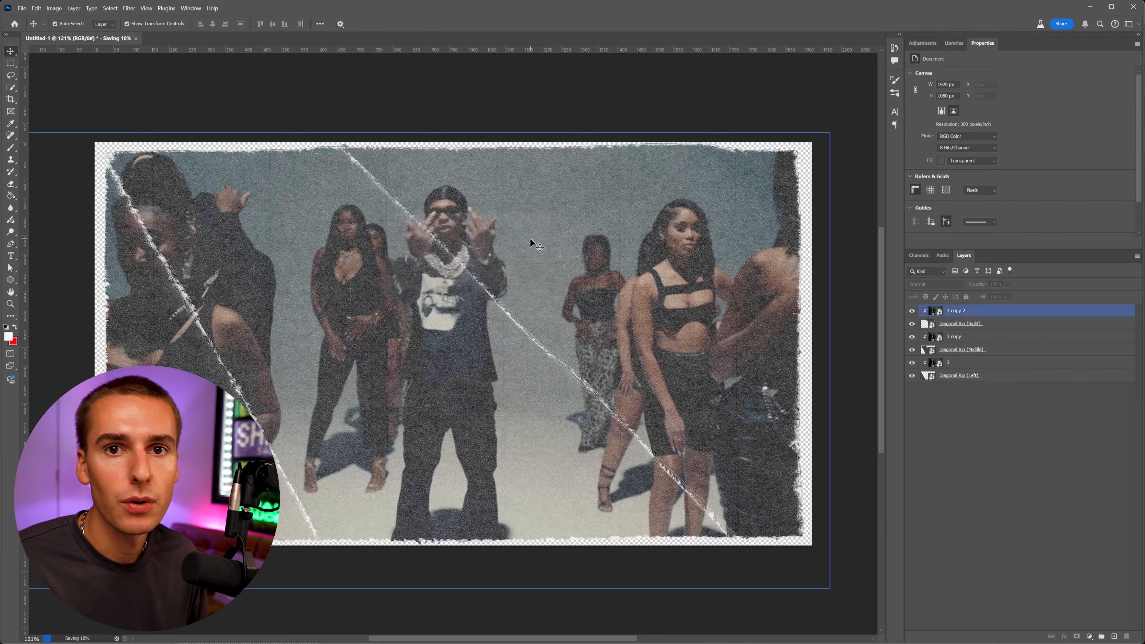
Place frame 4 from the frames folder into the document, scaled to about 985 px wide and positioned in the upper right area.
key(alt+Tab)
drag(818, 235, 205, 307)
key(Return)
drag(812, 344, 463, 344)
drag(382, 337, 670, 268)
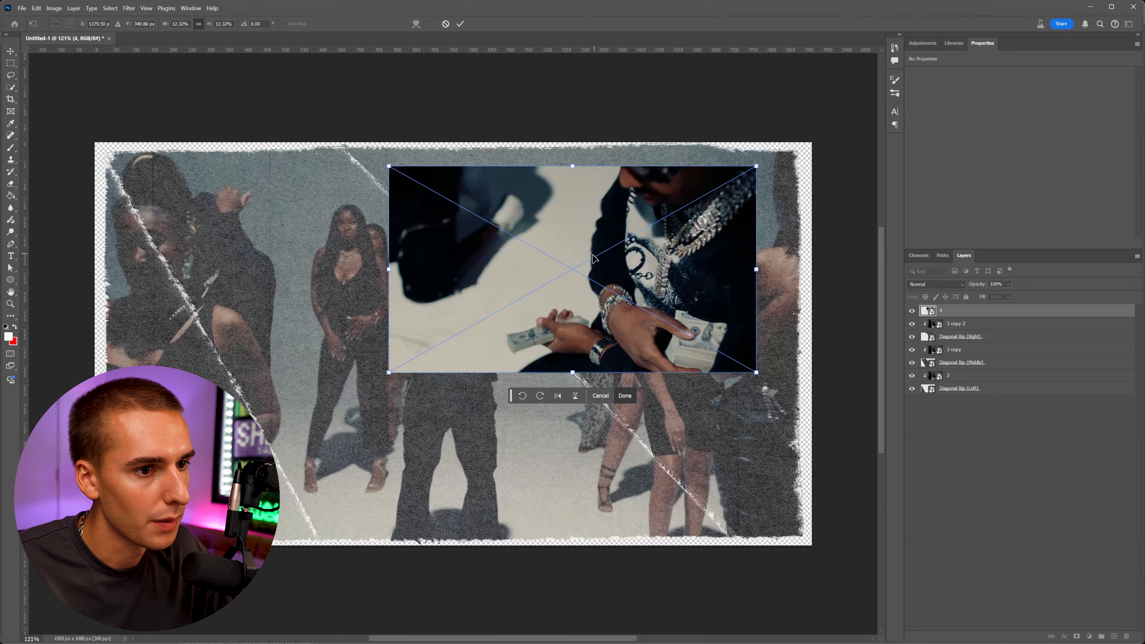
drag(593, 258, 608, 253)
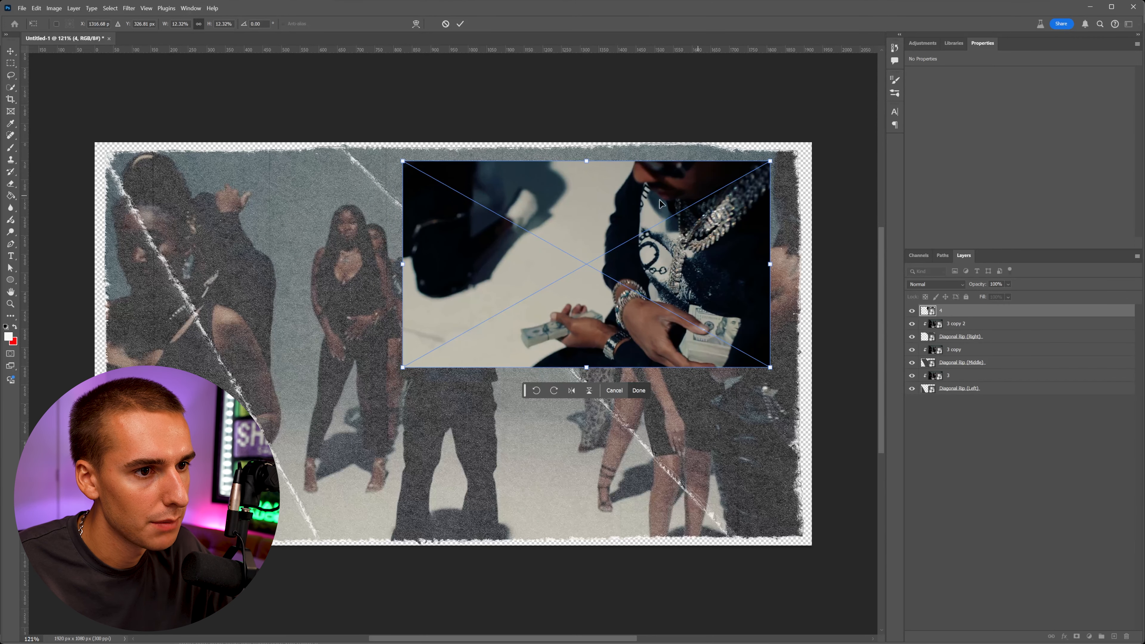
key(Return)
mouse_move(609, 266)
mouse_down()
mouse_move(432, 547)
mouse_move(451, 557)
mouse_move(620, 388)
mouse_move(613, 266)
mouse_up()
Browse the Paper Collage Pack folders in extra large icon view, examining the Stars and Squares textures.
key(alt+Tab)
click(376, 489)
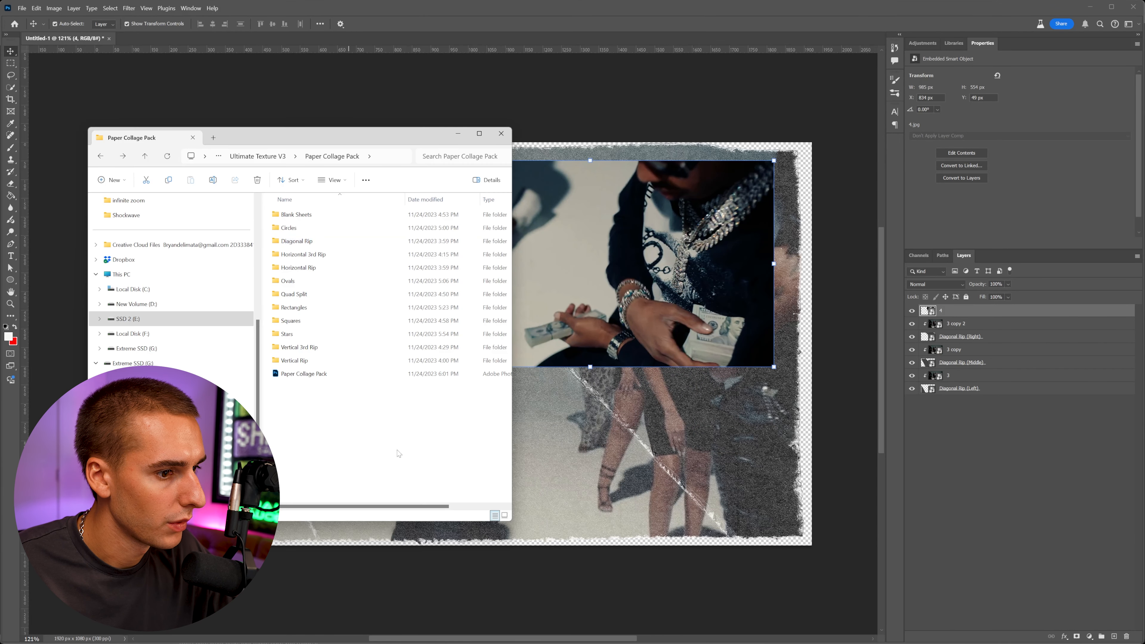
mouse_move(404, 499)
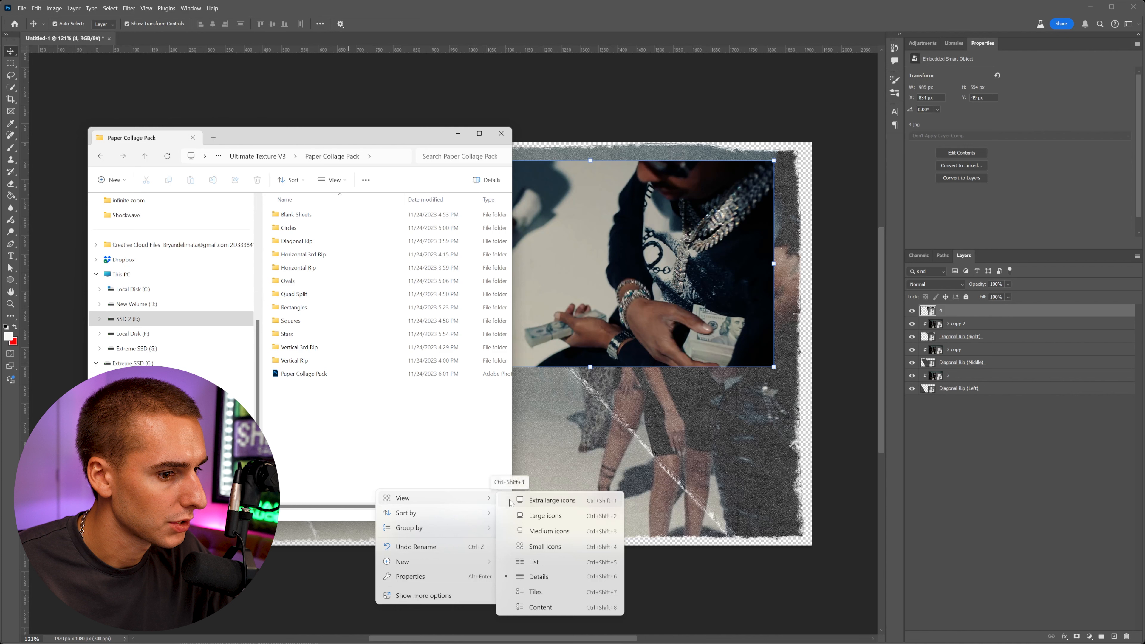
click(512, 501)
drag(513, 341, 727, 336)
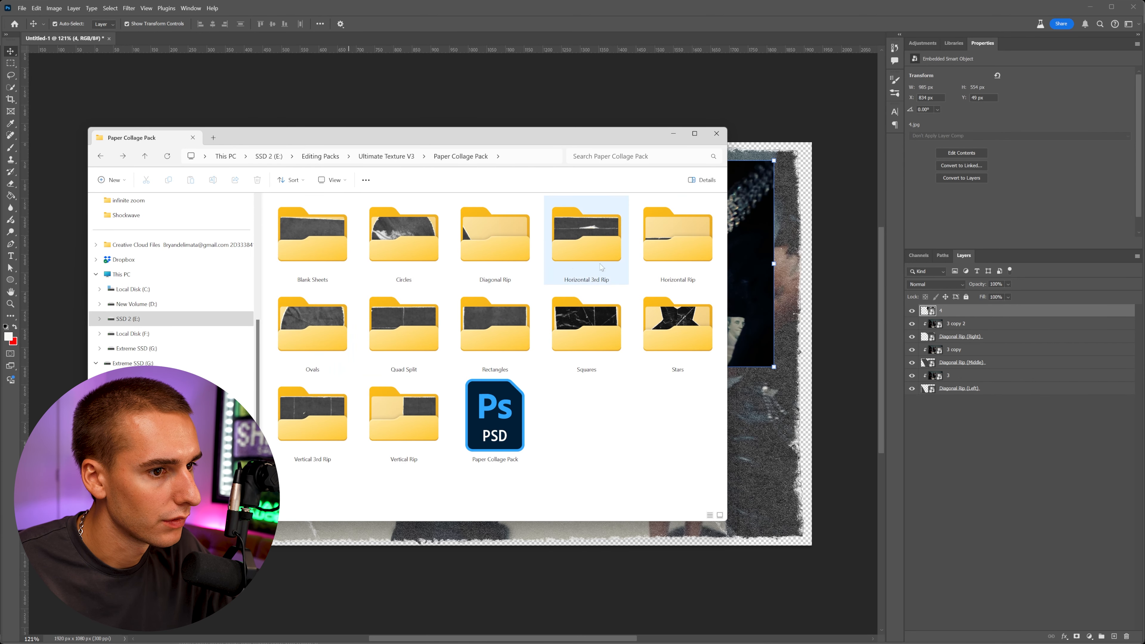
double_click(657, 323)
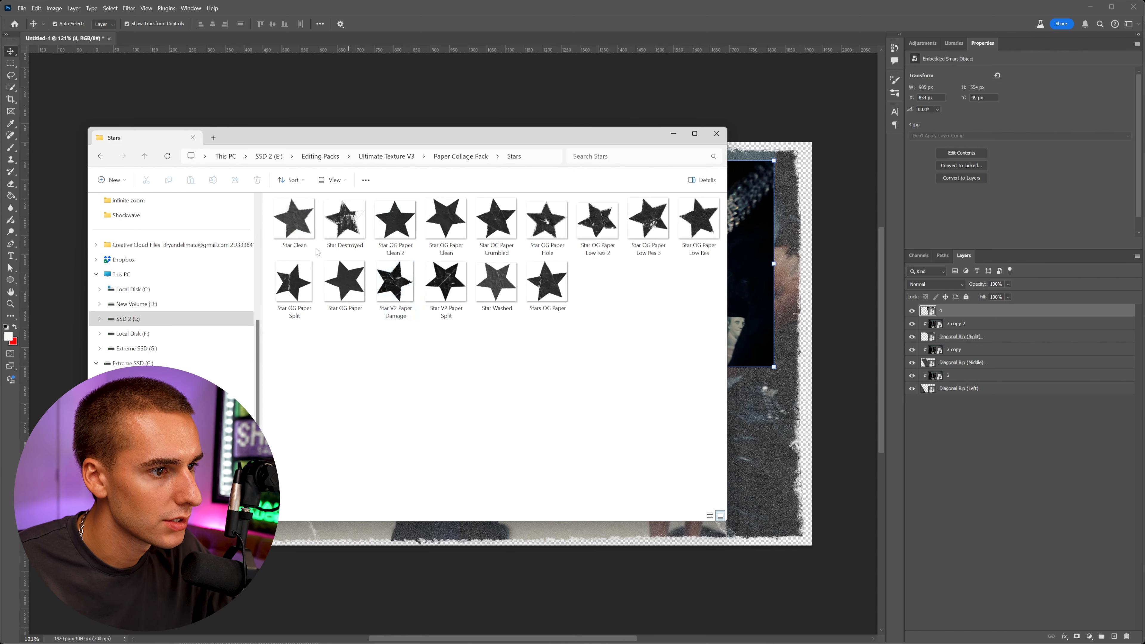
click(101, 156)
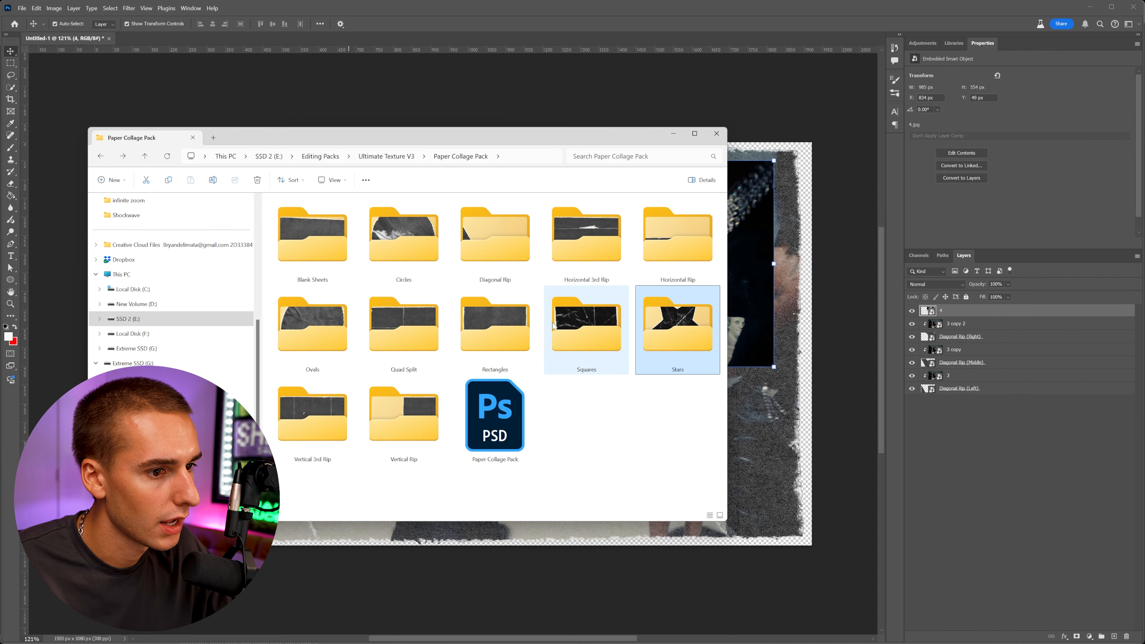
double_click(590, 318)
drag(322, 131, 377, 451)
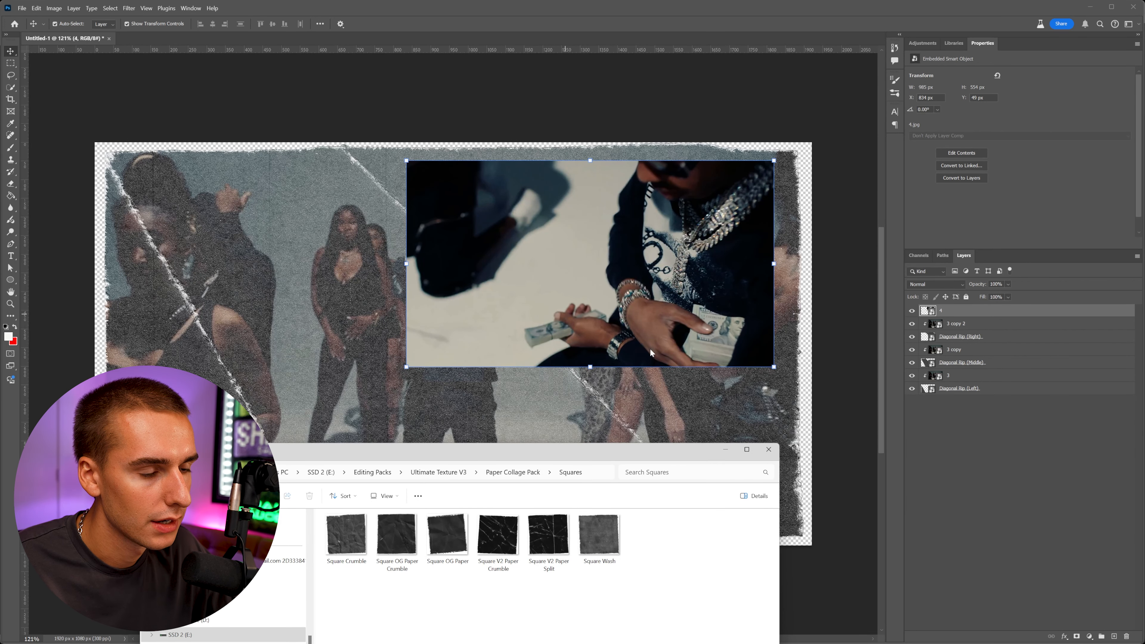
Open the Rectangles folder and place the Rectangles Wash texture into the document.
drag(574, 455, 543, 188)
click(487, 203)
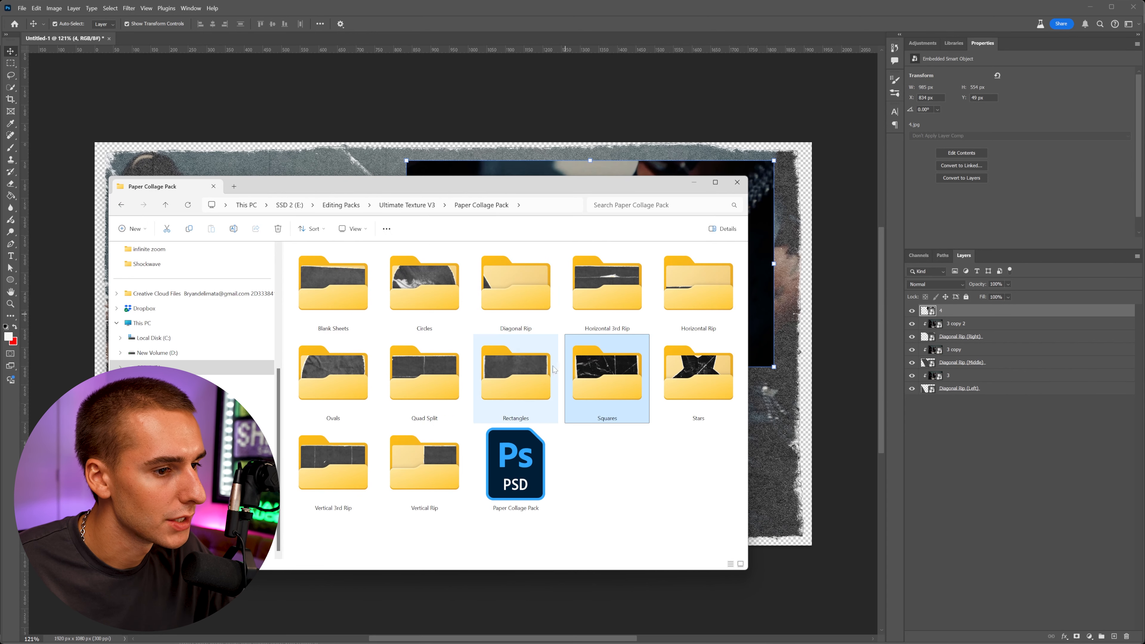
double_click(517, 377)
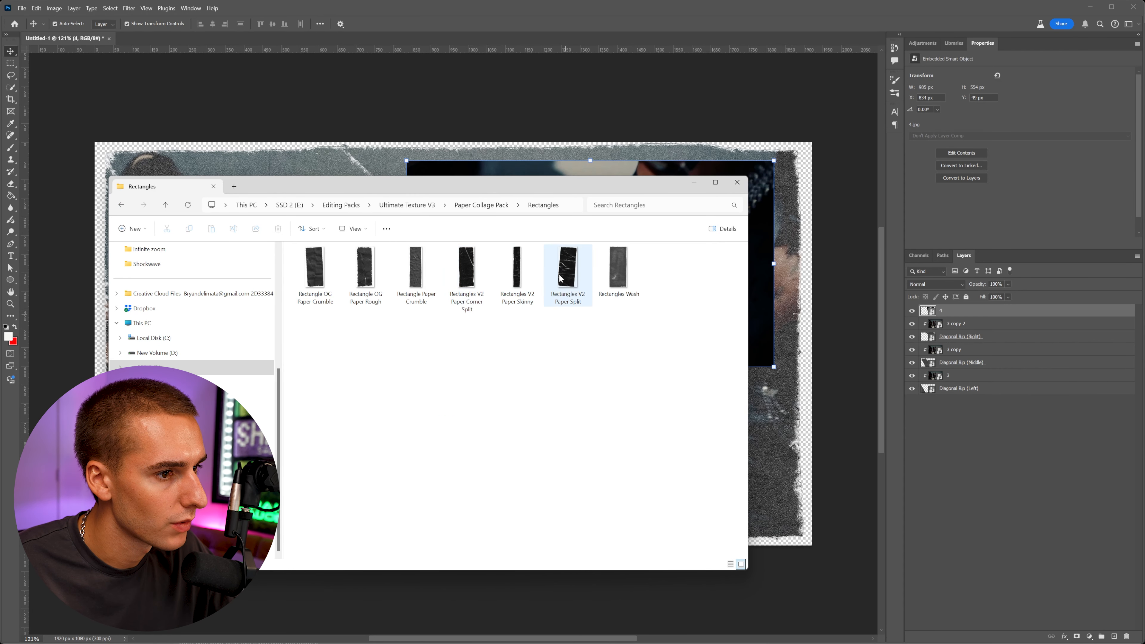
drag(619, 283, 768, 322)
key(Return)
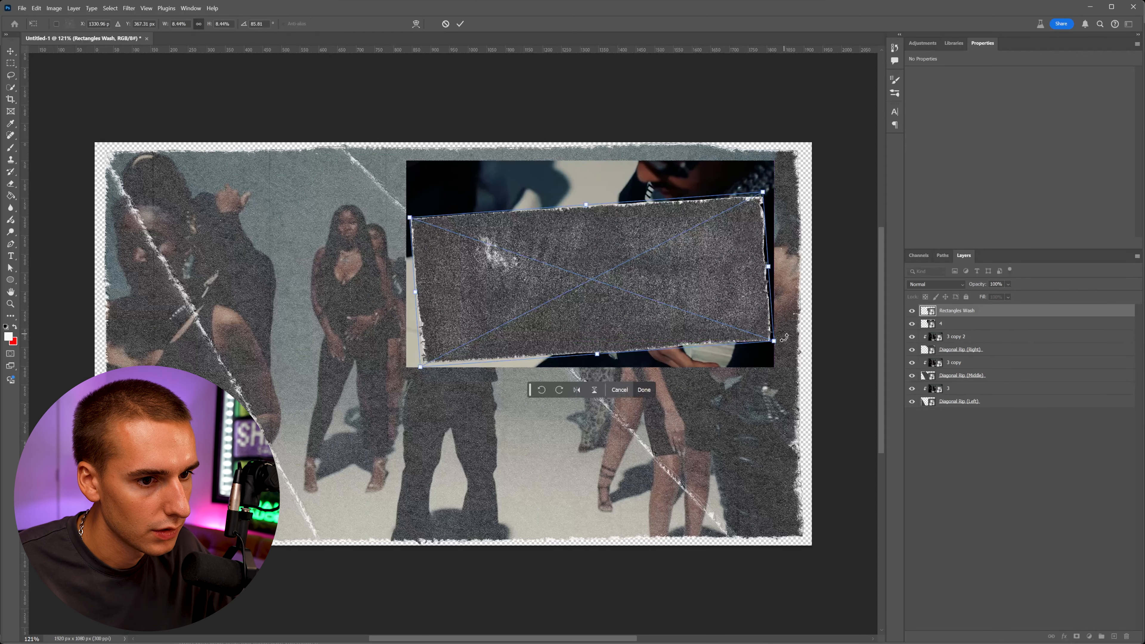
Rotate the Rectangles Wash texture about 86° and resize it to cover the frame 4 image.
drag(785, 337, 784, 340)
drag(712, 329, 714, 333)
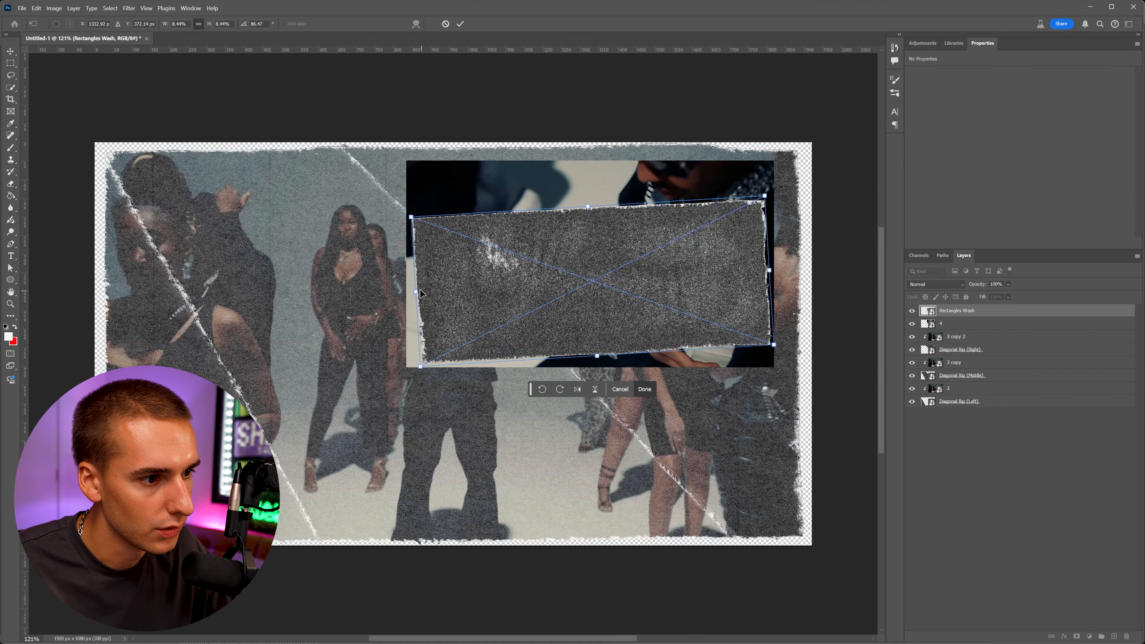
drag(417, 292, 503, 289)
drag(503, 288, 479, 289)
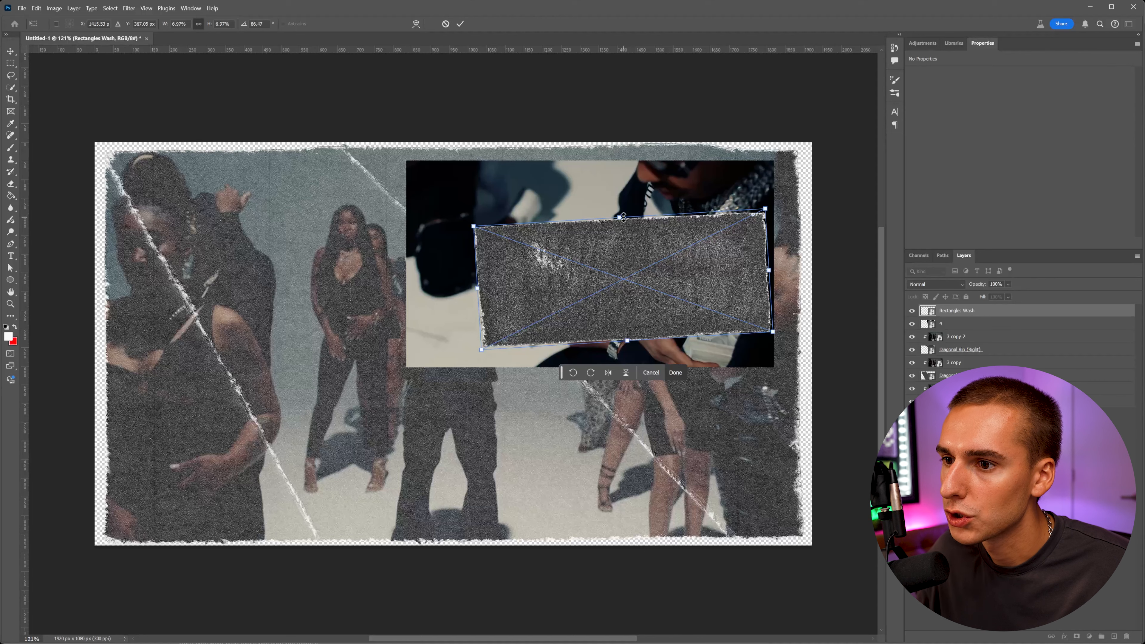
drag(622, 217, 622, 194)
drag(628, 345, 650, 328)
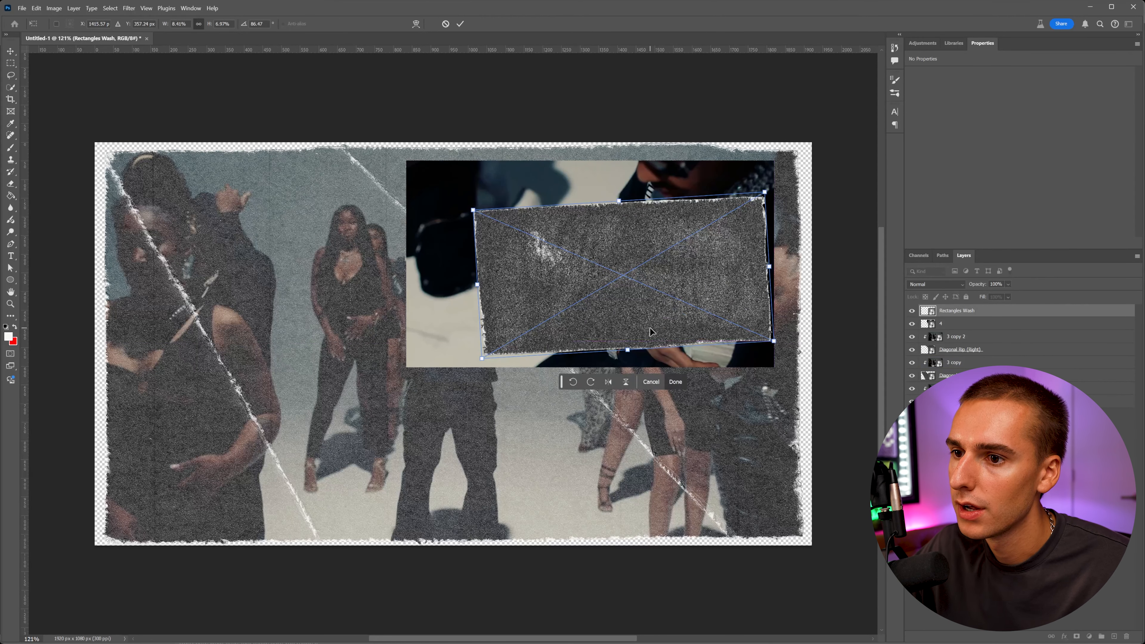
key(Return)
Move frame 4 above Rectangles Wash and create a clipping mask onto the texture.
drag(942, 323, 953, 311)
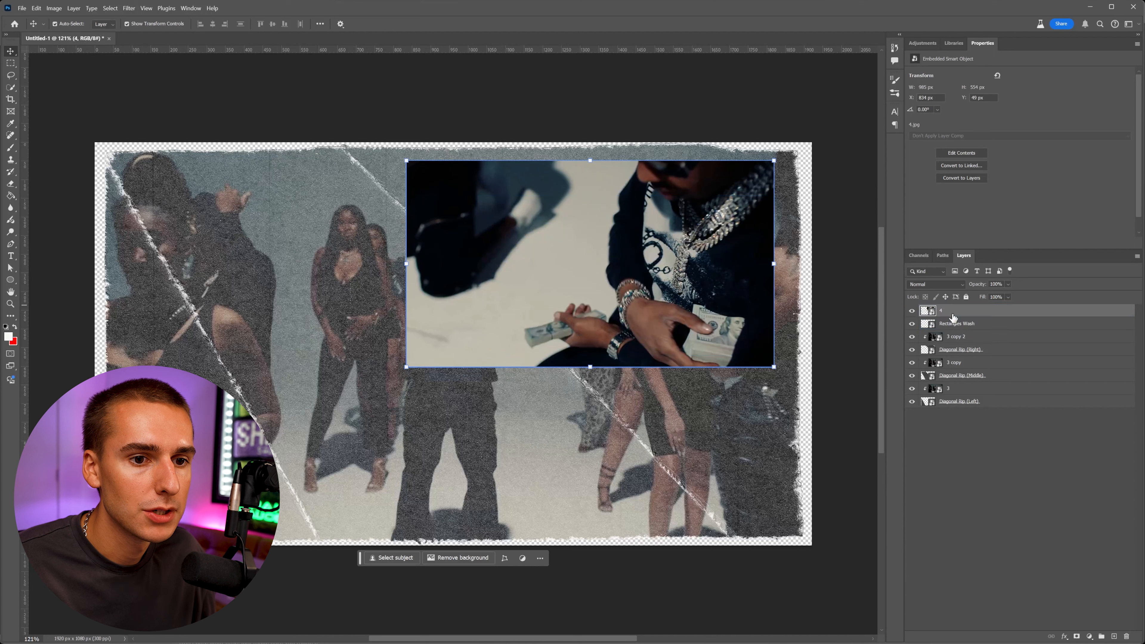
right_click(954, 312)
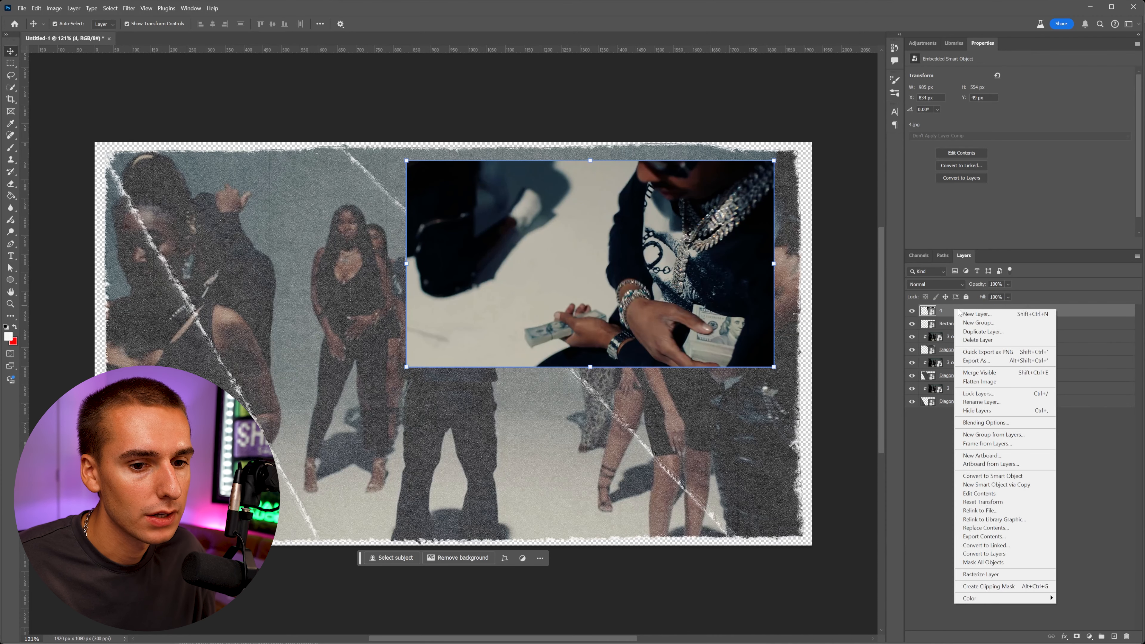
click(966, 583)
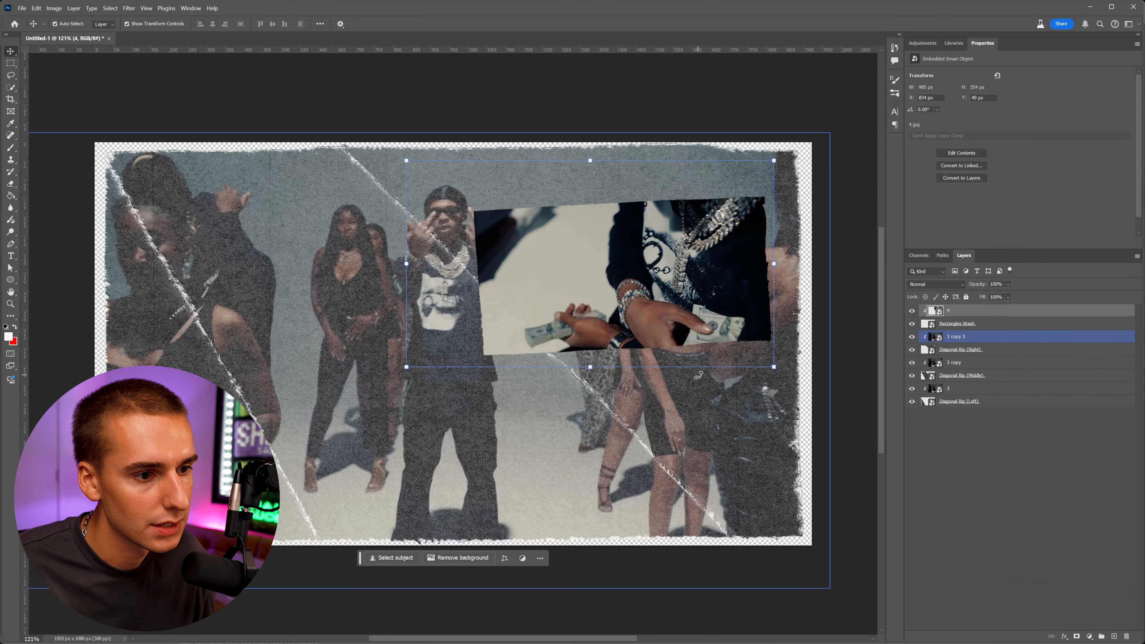
click(997, 486)
Set frame 4's blend mode to Screen.
click(965, 312)
click(936, 285)
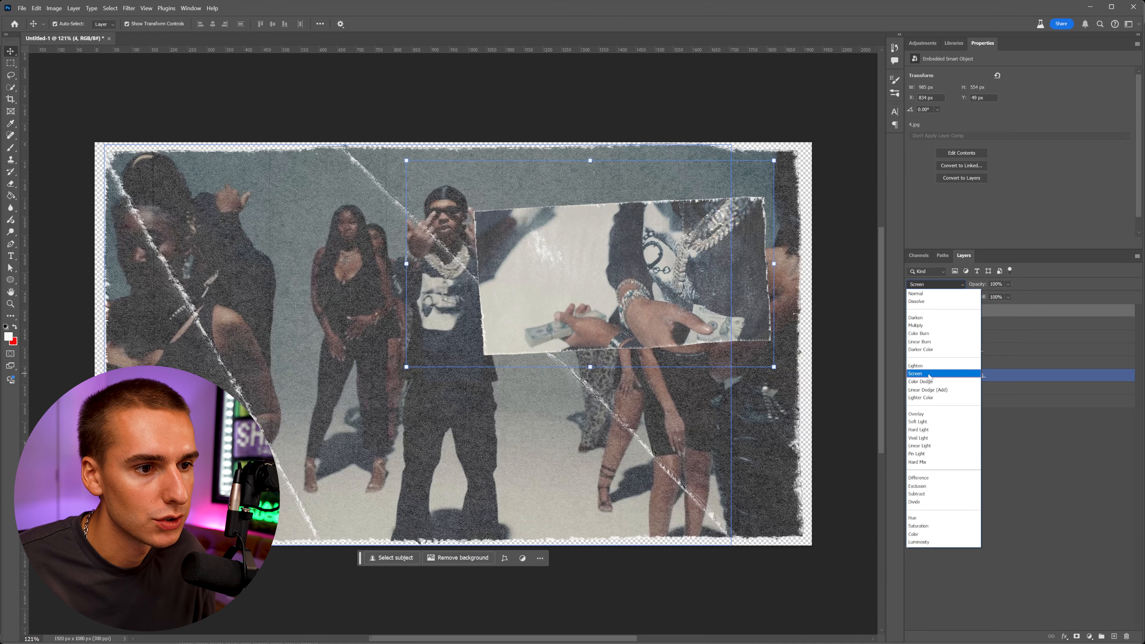
click(916, 374)
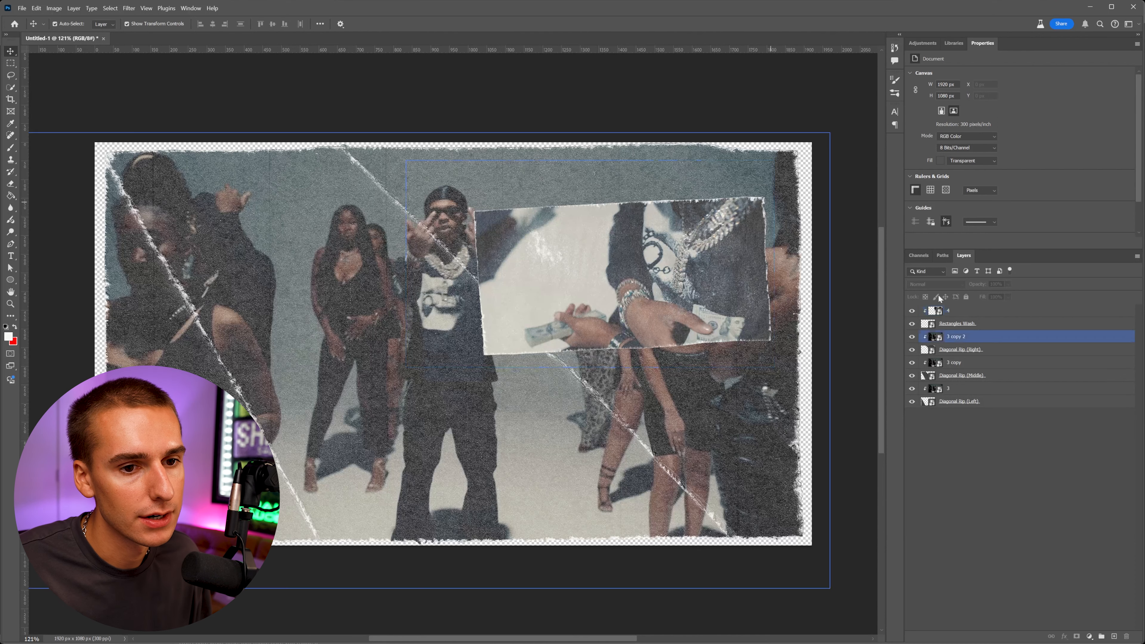
Select frame 4 together with Rectangles Wash and move the piece to the collage's upper left corner.
click(960, 350)
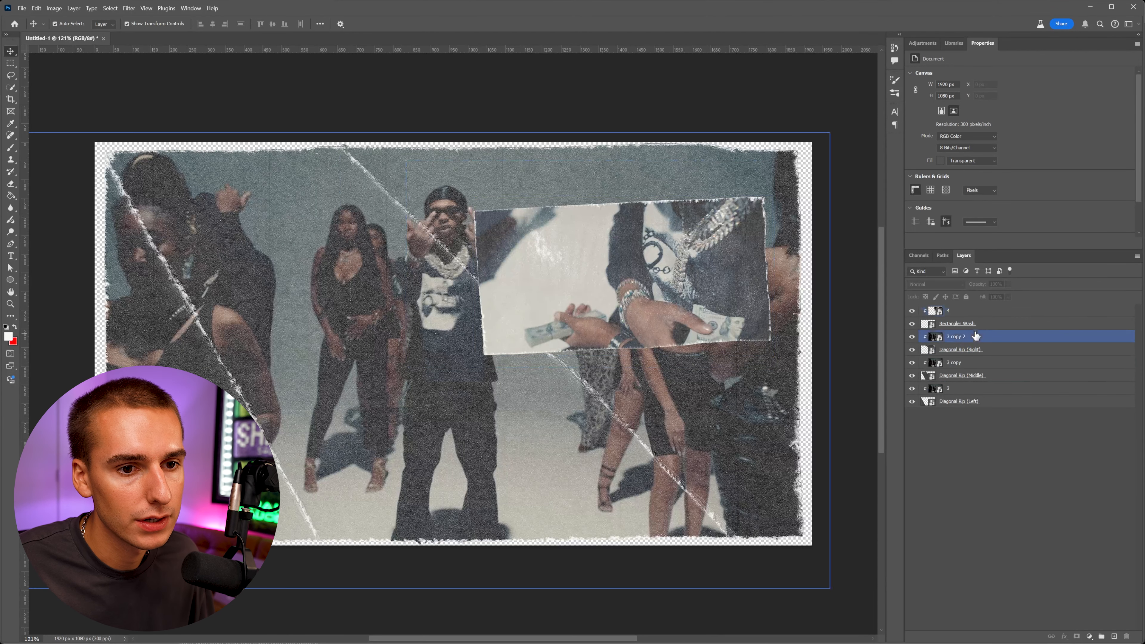
click(992, 324)
shift+click(986, 312)
drag(614, 257, 255, 214)
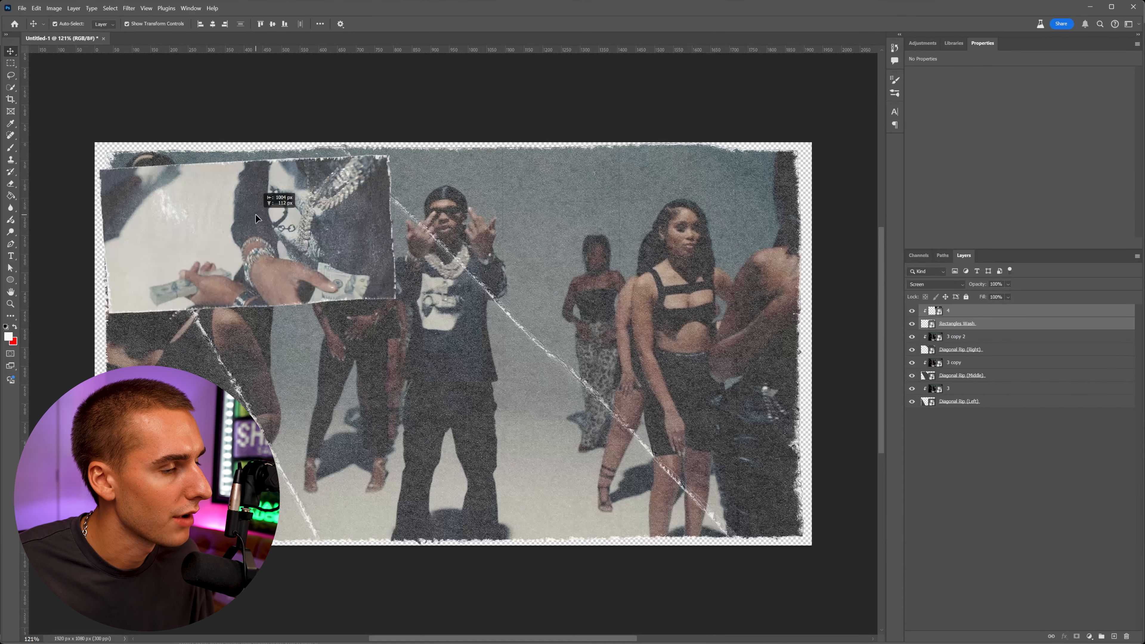
Free-transform the frame 4 piece to rotate it slightly.
key(ctrl+t)
drag(409, 221, 355, 237)
key(Return)
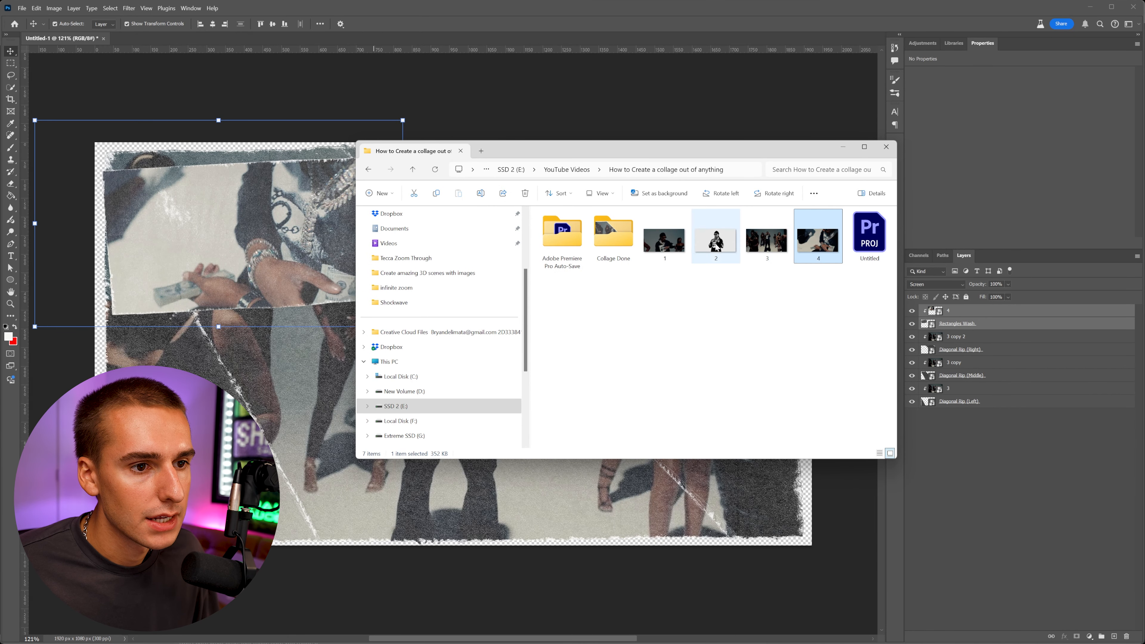
Place frame 2 and the Rectangles V2 Paper Split texture onto the collage canvas.
drag(717, 246, 237, 334)
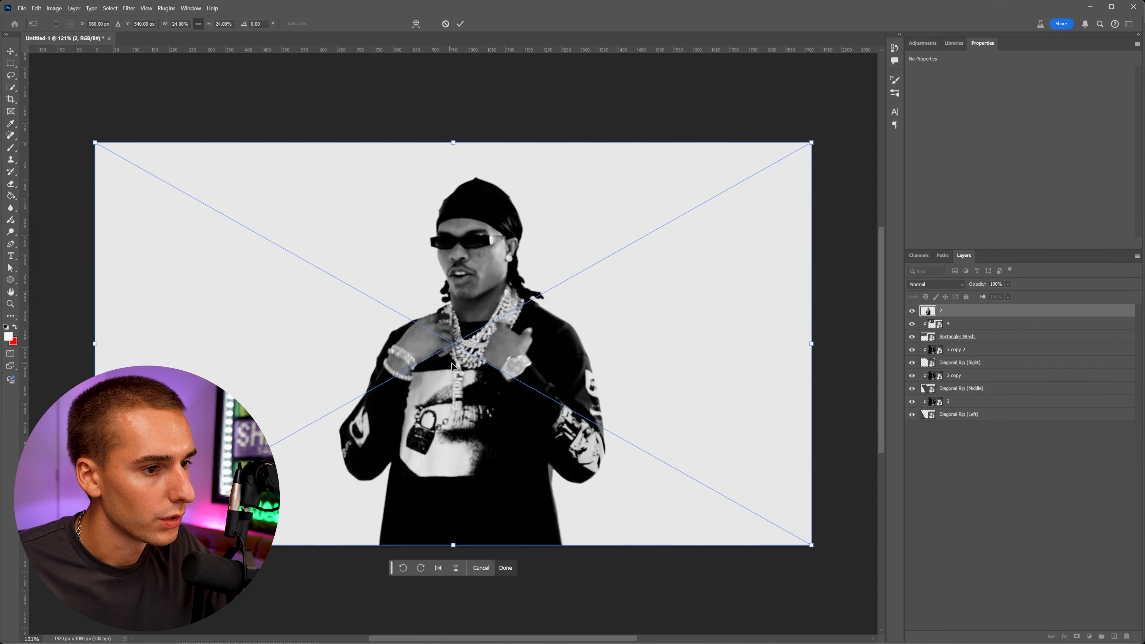
key(Return)
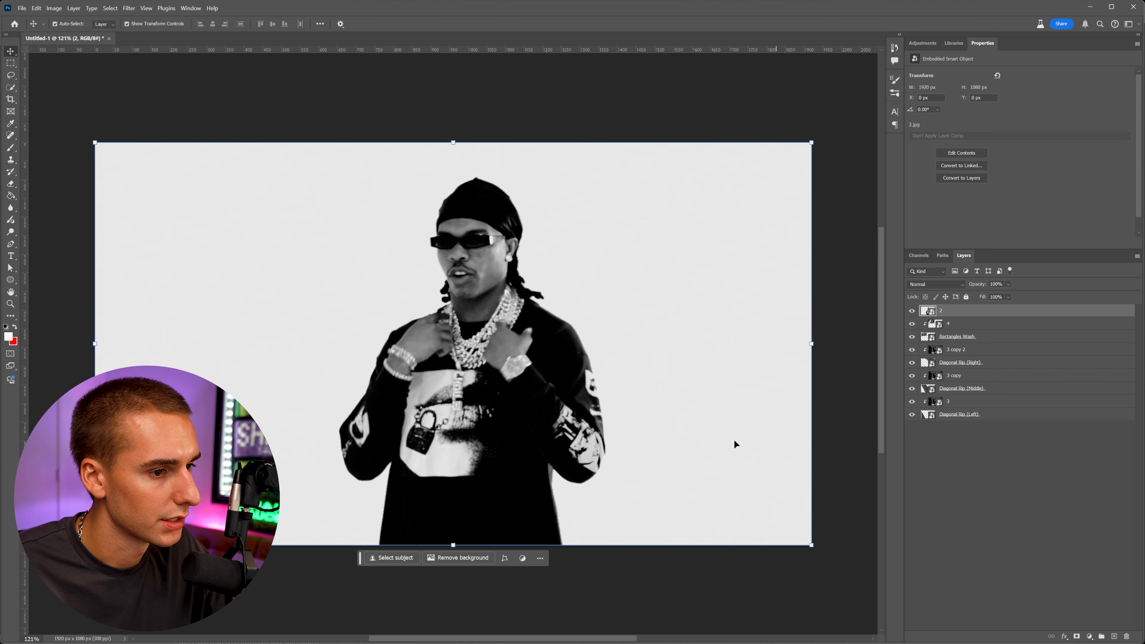
mouse_move(346, 643)
click(346, 612)
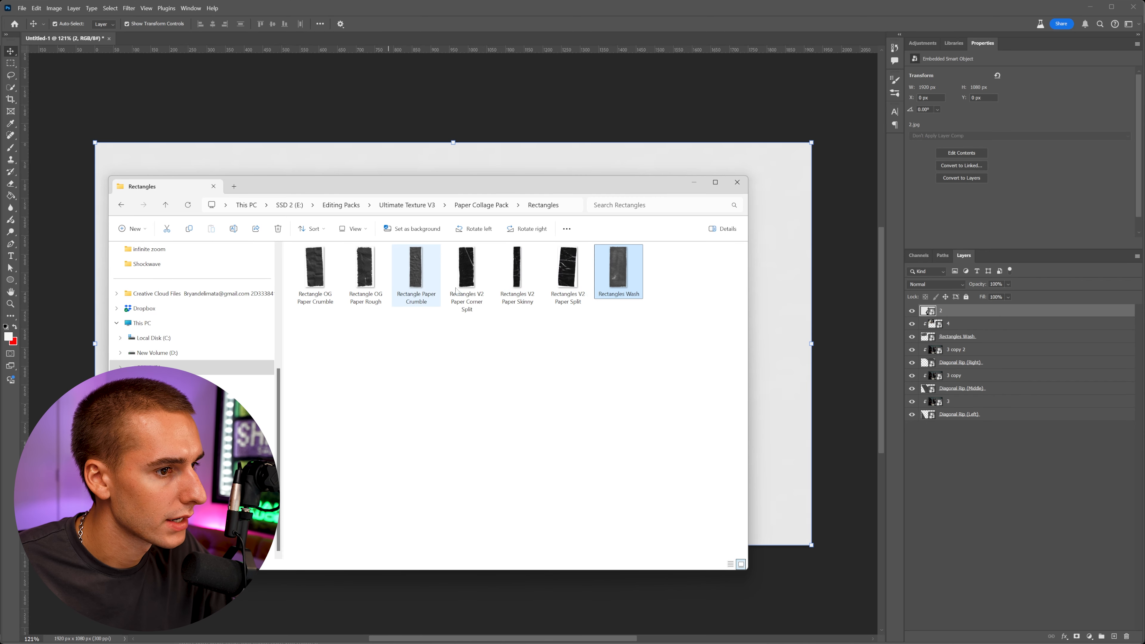
drag(580, 287, 783, 349)
key(Return)
mouse_move(547, 345)
mouse_down()
mouse_move(525, 344)
mouse_move(545, 345)
mouse_up()
drag(551, 348, 526, 346)
key(Return)
Move frame 2 above Rectangles V2 Paper Split, clip it to the texture, and set its blend mode to Screen.
drag(975, 324, 976, 308)
right_click(982, 313)
click(1012, 589)
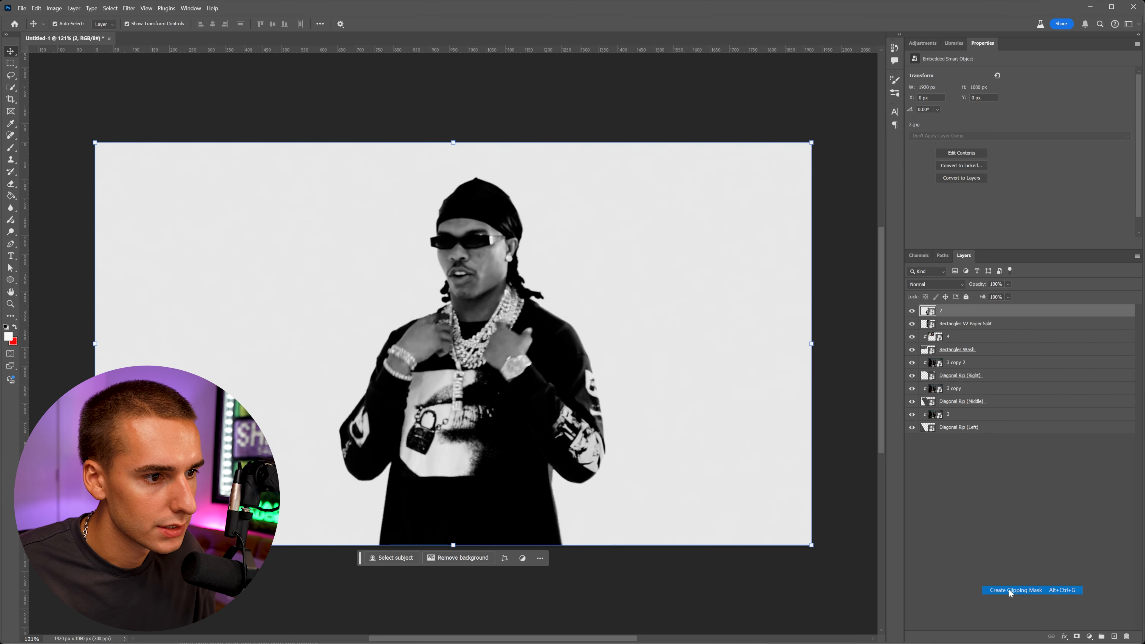
click(935, 285)
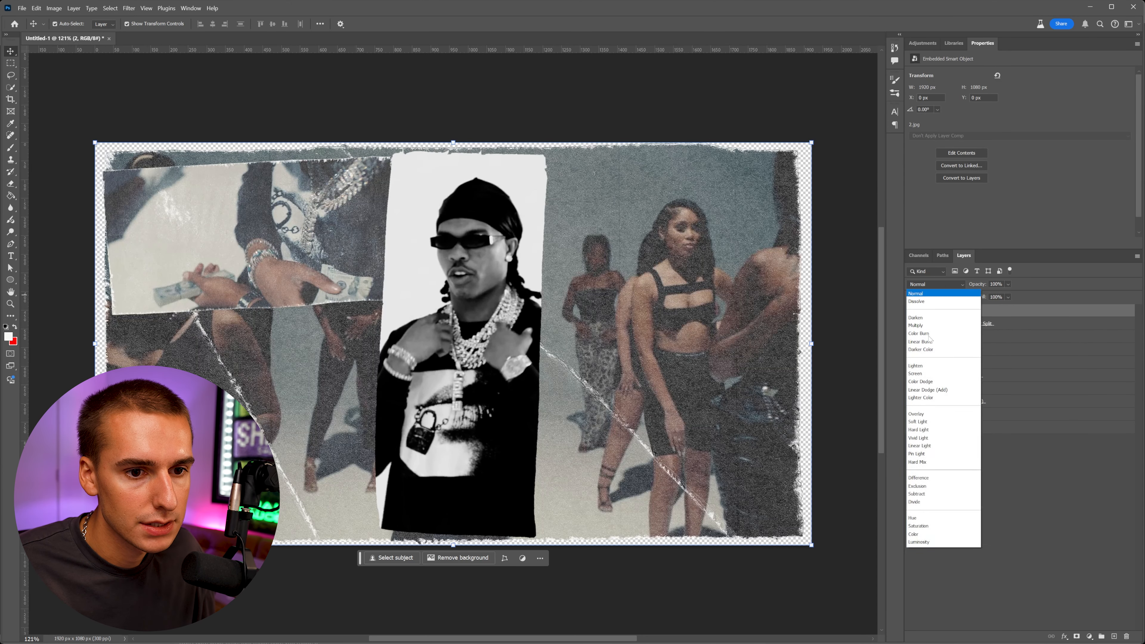
click(922, 377)
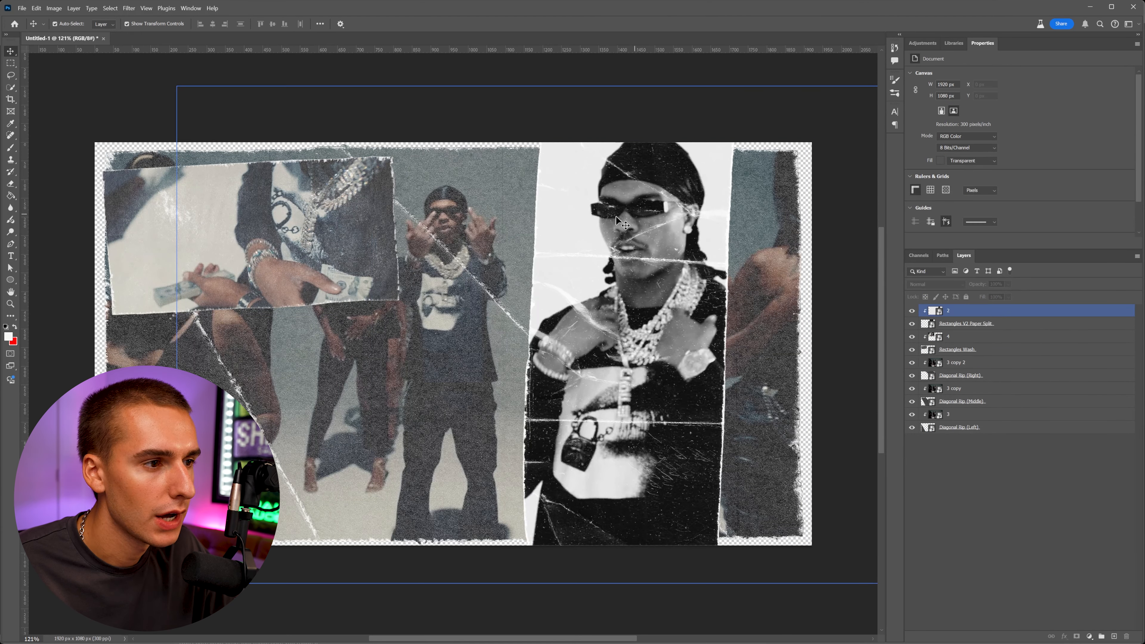
Hide every layer except frame 4 and its Rectangles Wash texture.
click(335, 253)
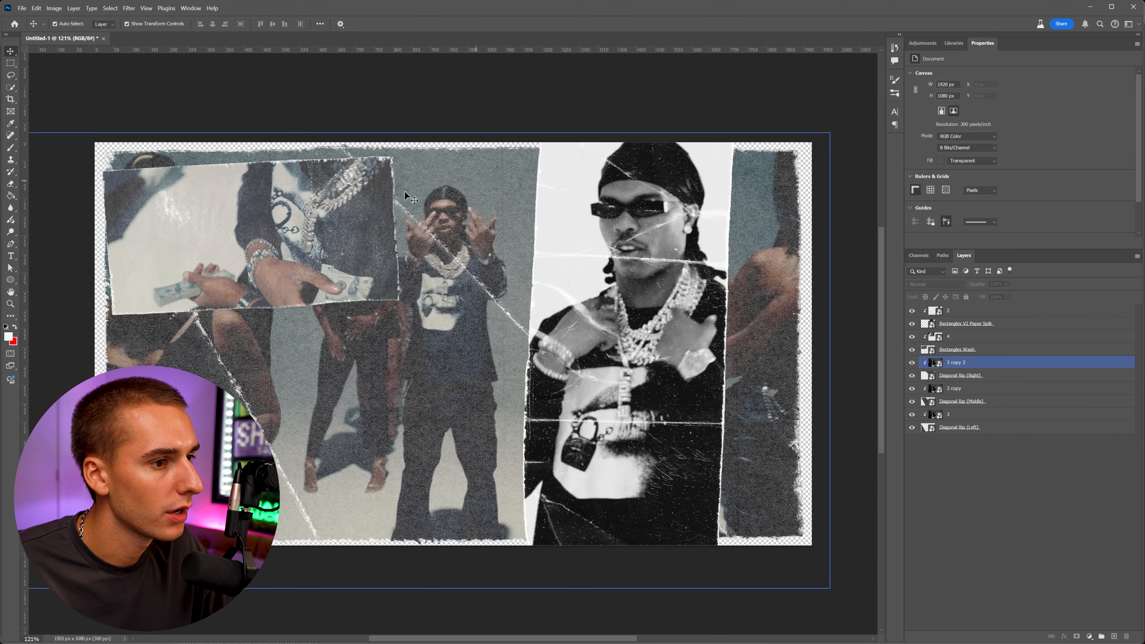
click(263, 228)
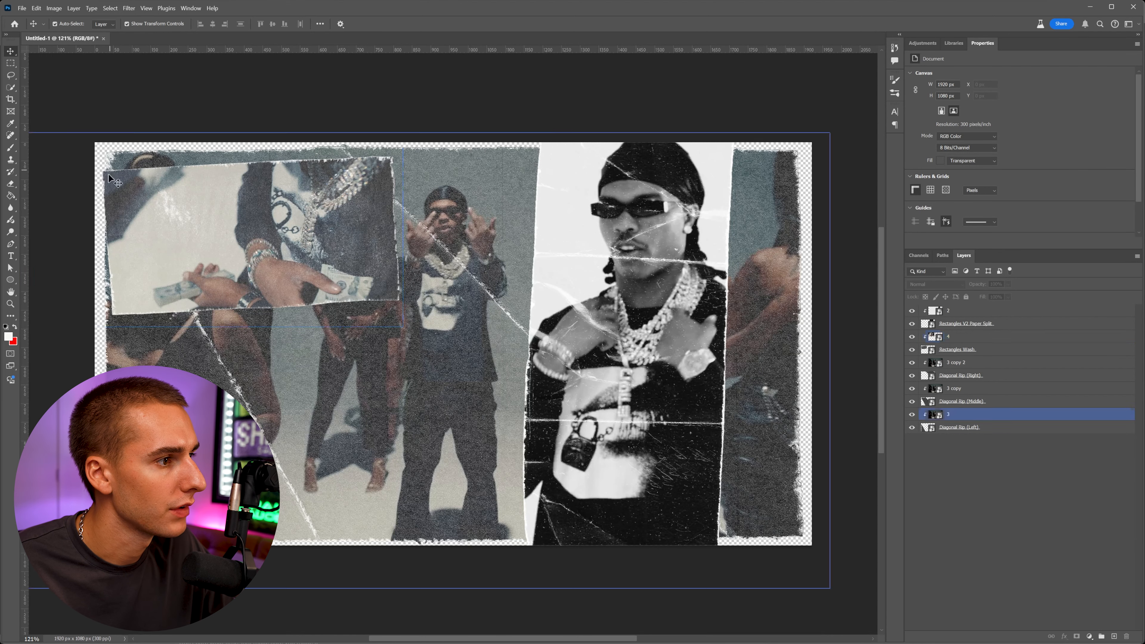
click(992, 311)
click(138, 224)
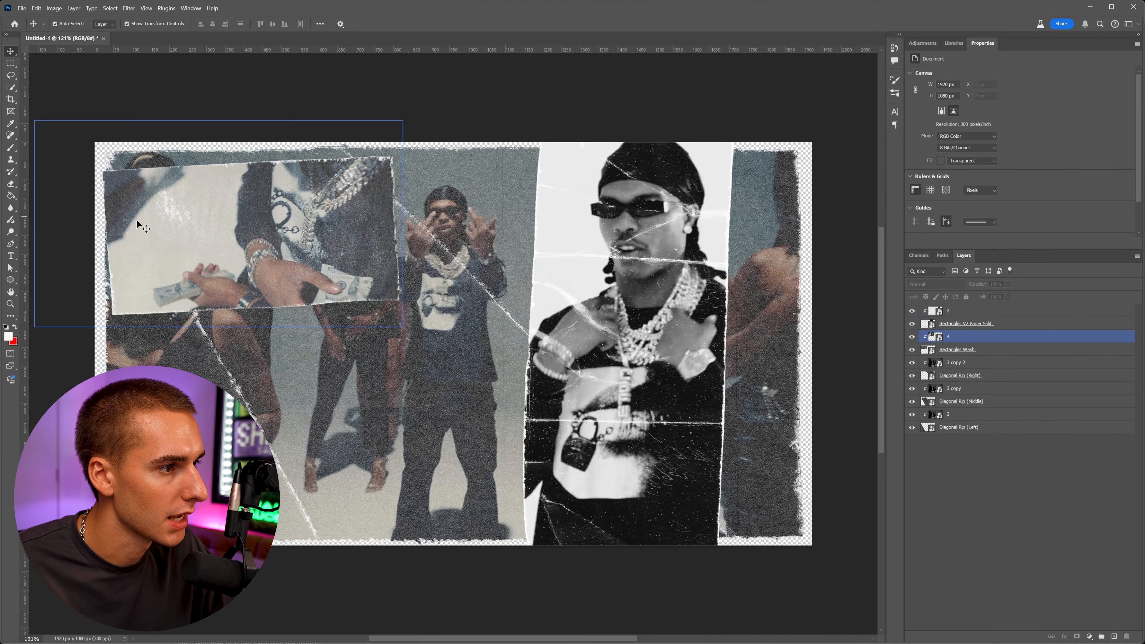
click(922, 428)
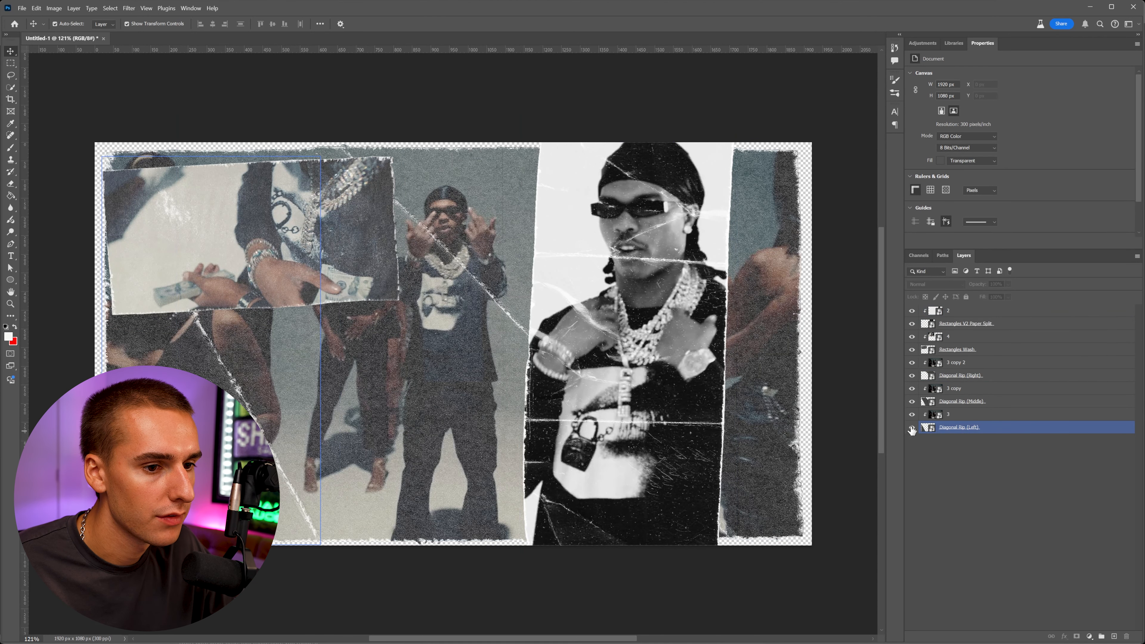
click(914, 419)
drag(912, 413, 911, 366)
click(916, 351)
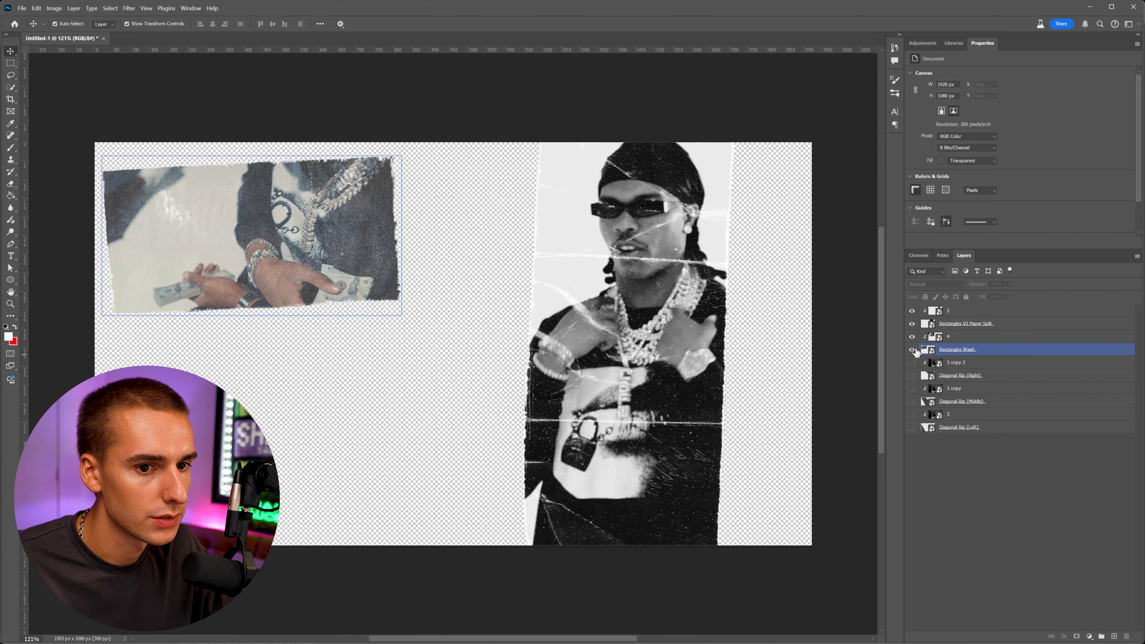
click(912, 311)
click(913, 323)
click(595, 233)
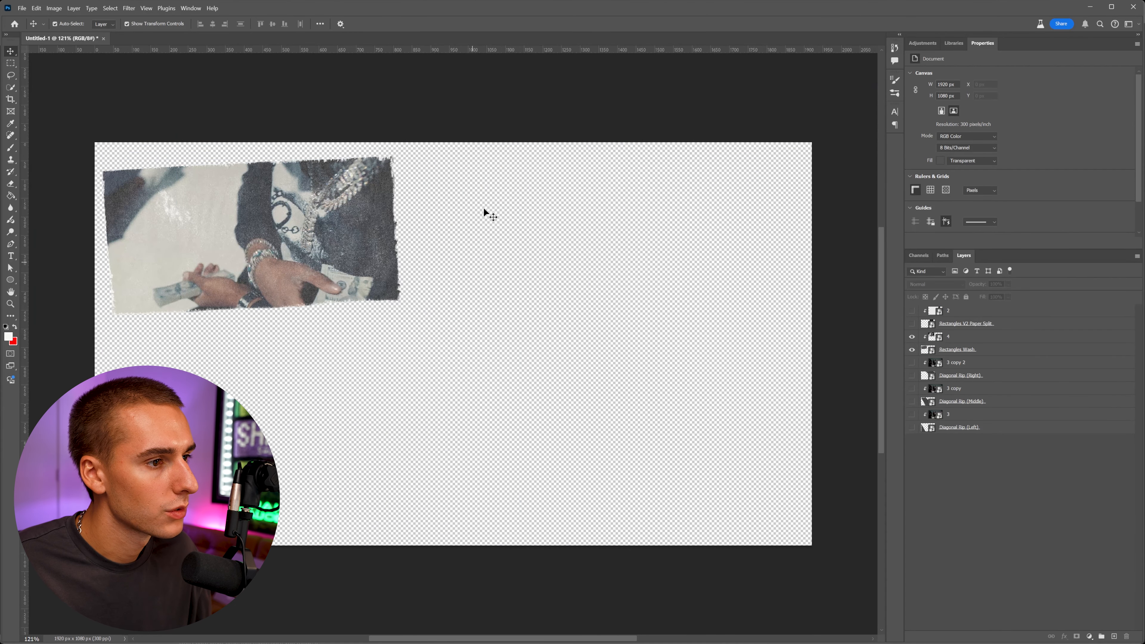
click(240, 266)
click(606, 267)
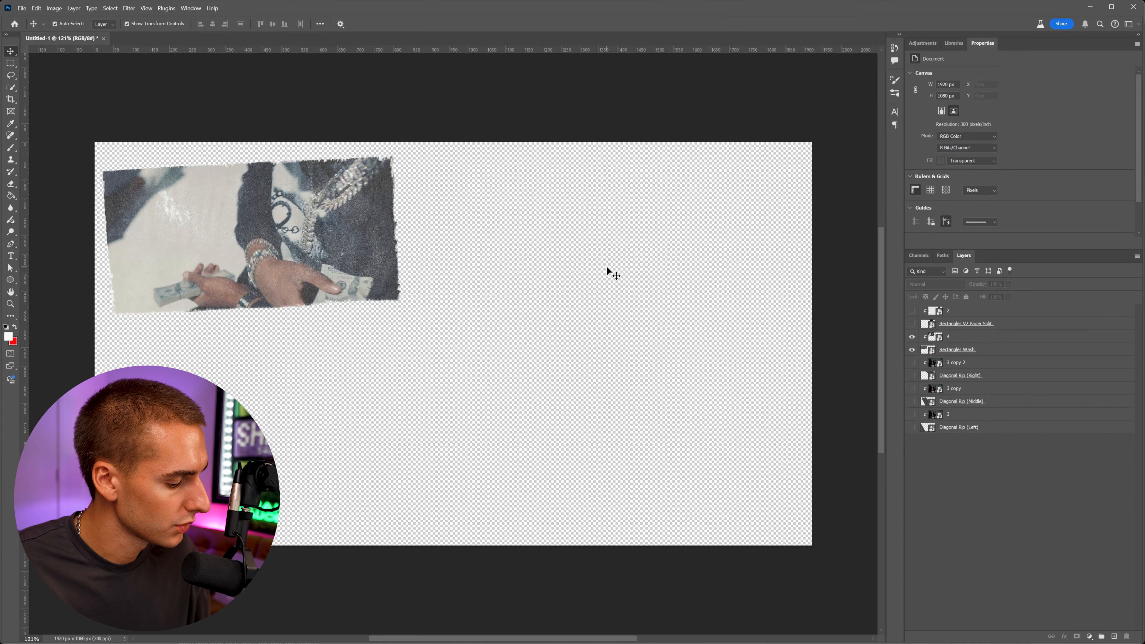
Save a copy of the frame 4 piece as a PNG in the Collage Done folder.
key(ctrl+alt+s)
click(217, 293)
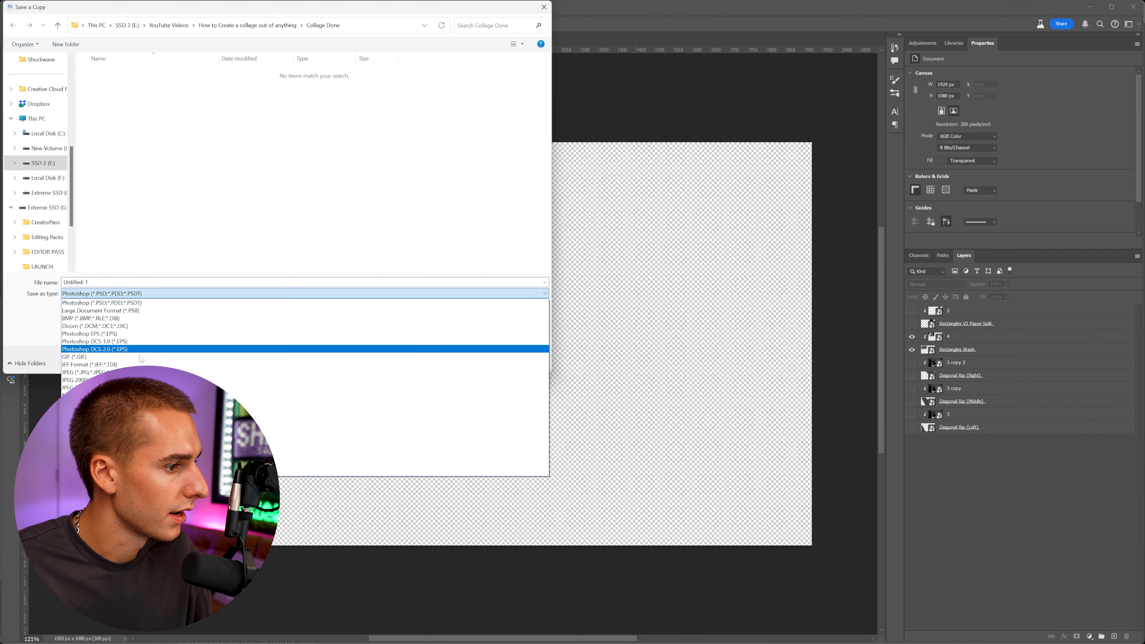
click(108, 434)
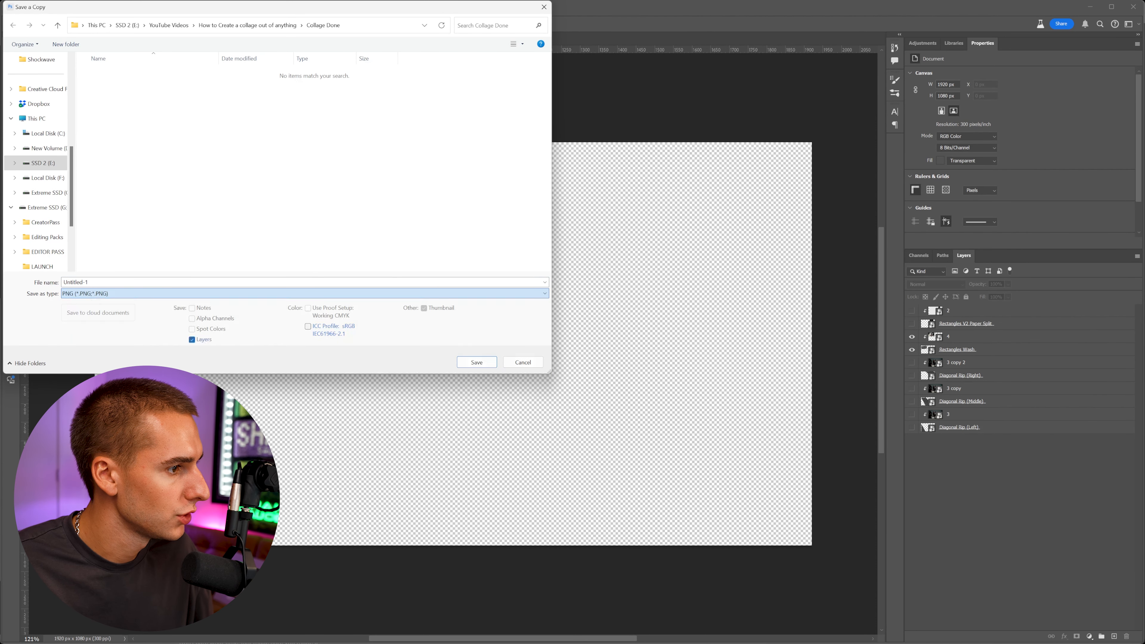
key(Return)
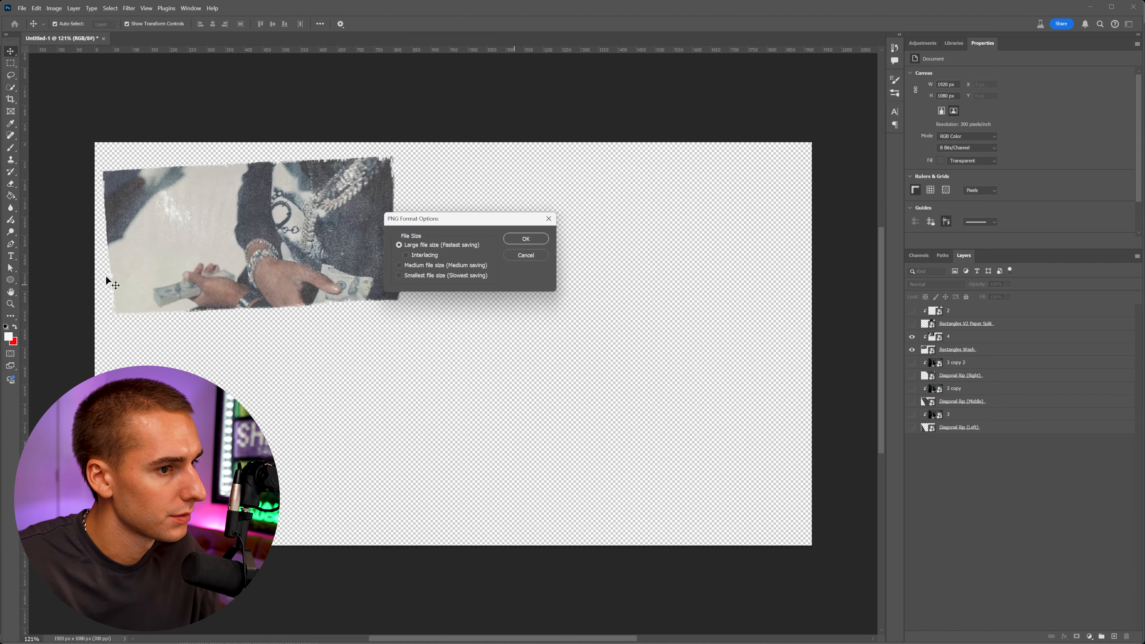
key(Return)
Show only frame 2 with its Rectangles V2 Paper Split texture and save a copy as a PNG.
drag(912, 349, 914, 334)
click(913, 311)
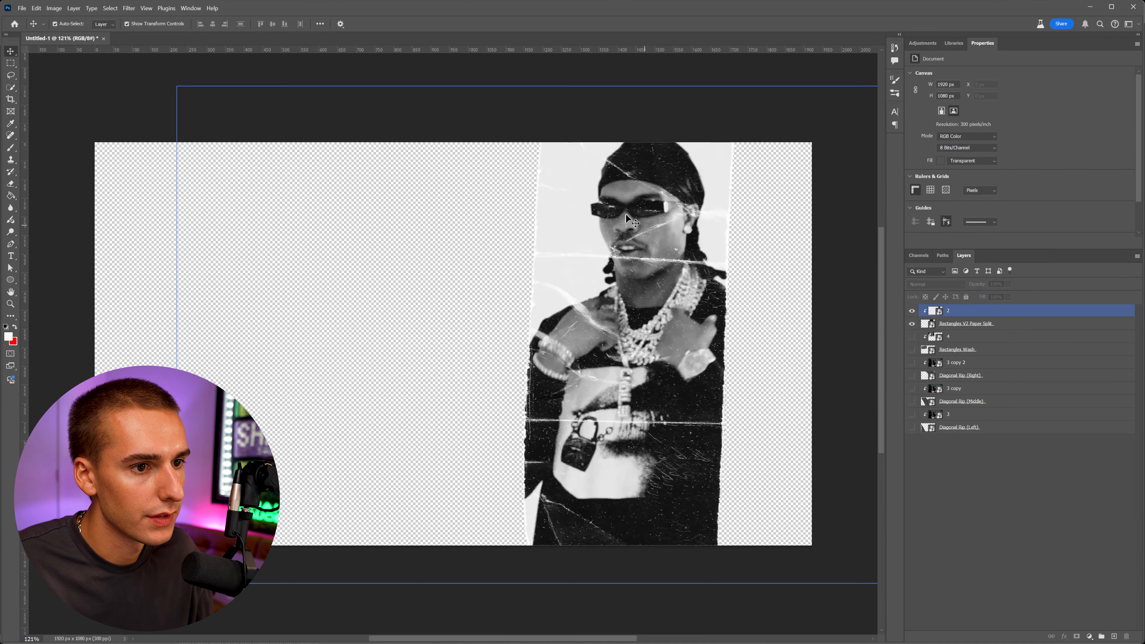
key(ctrl+alt+s)
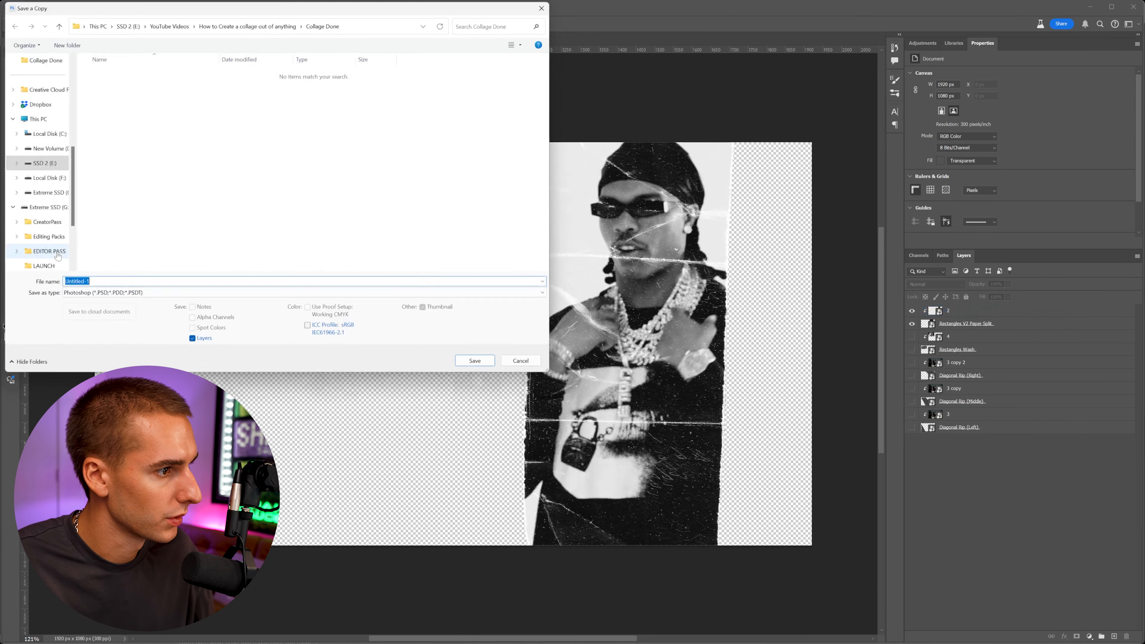
click(135, 293)
click(113, 434)
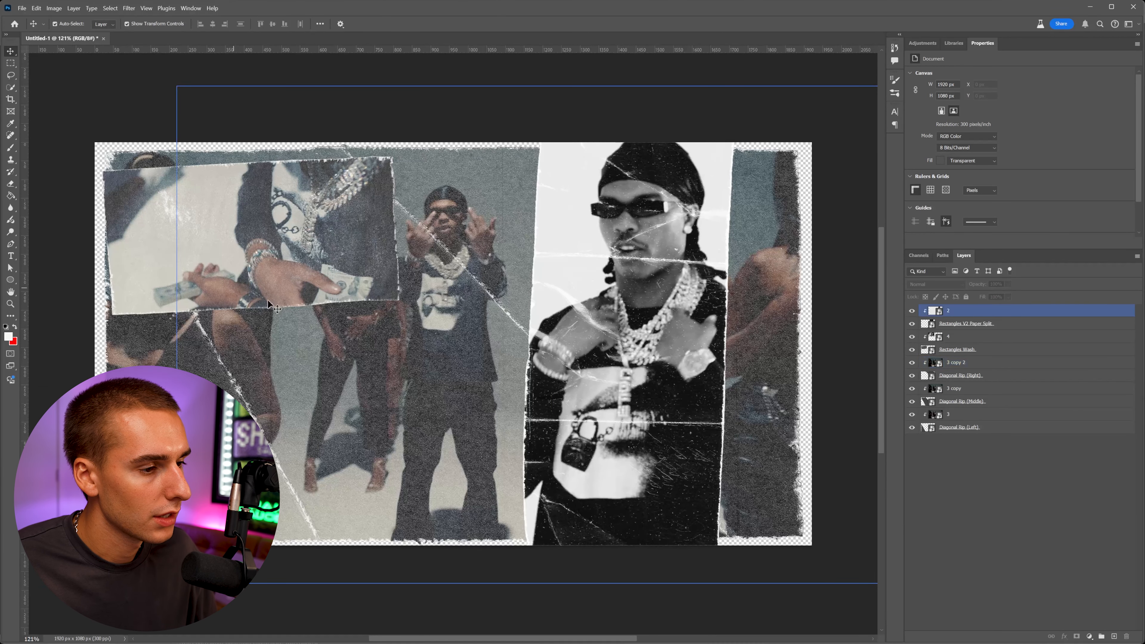
Place frame 1 from the project folder onto the collage canvas.
click(412, 458)
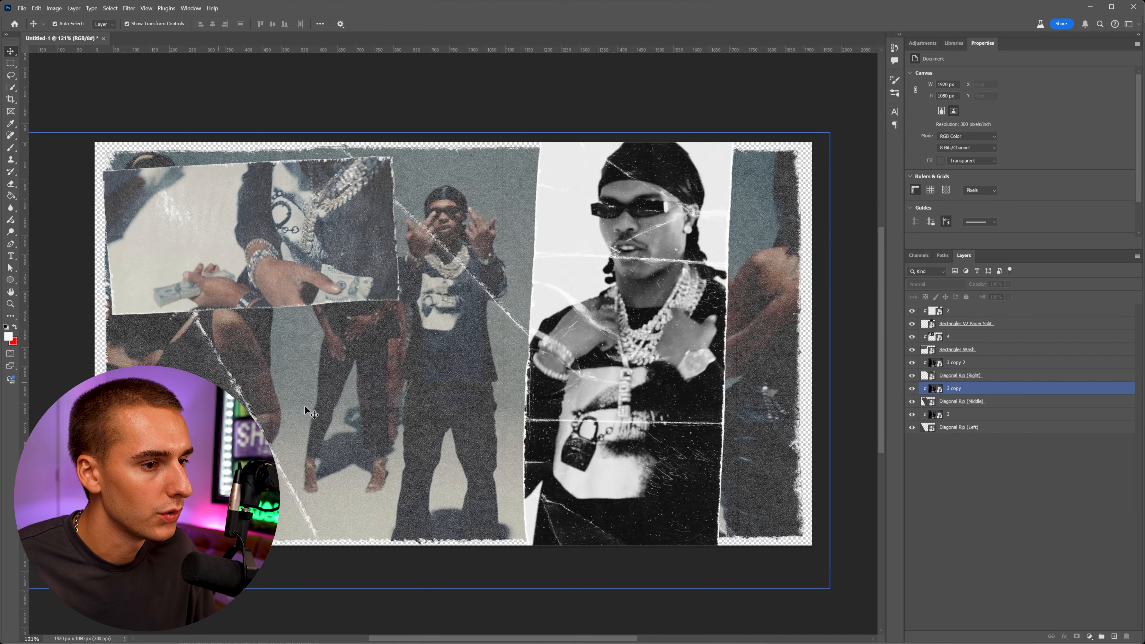
click(346, 643)
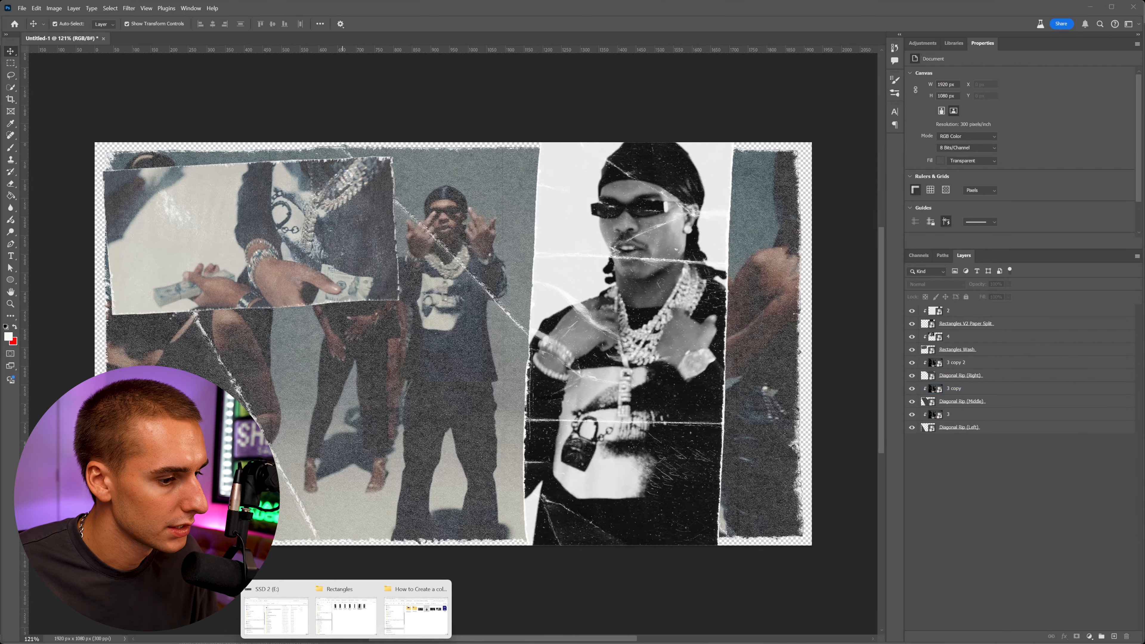
click(436, 623)
drag(420, 344, 352, 188)
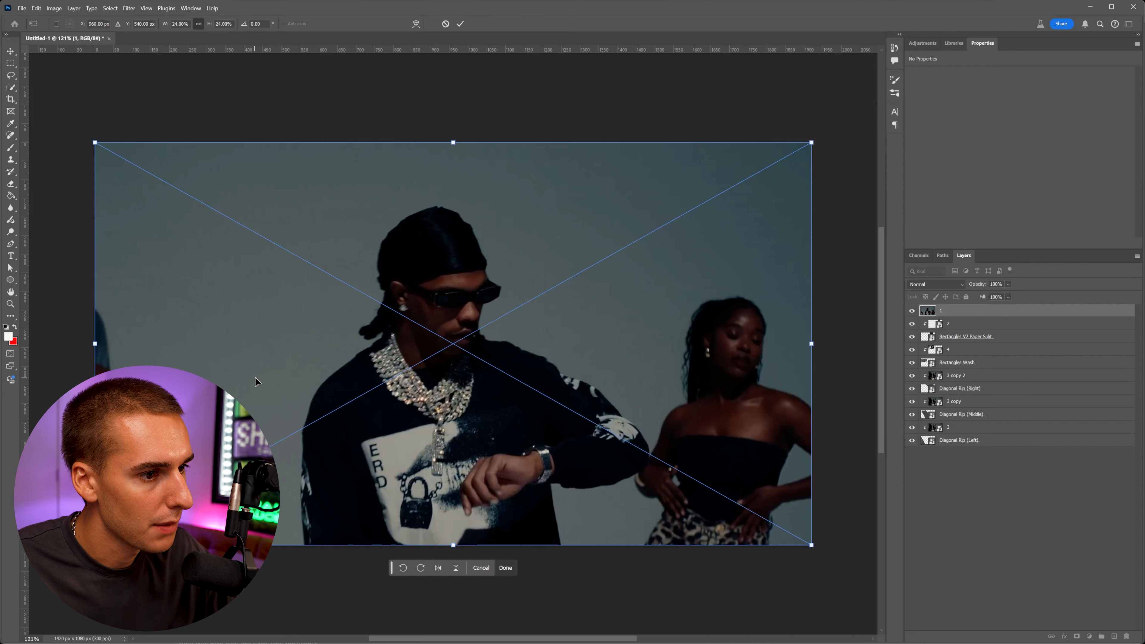
key(Return)
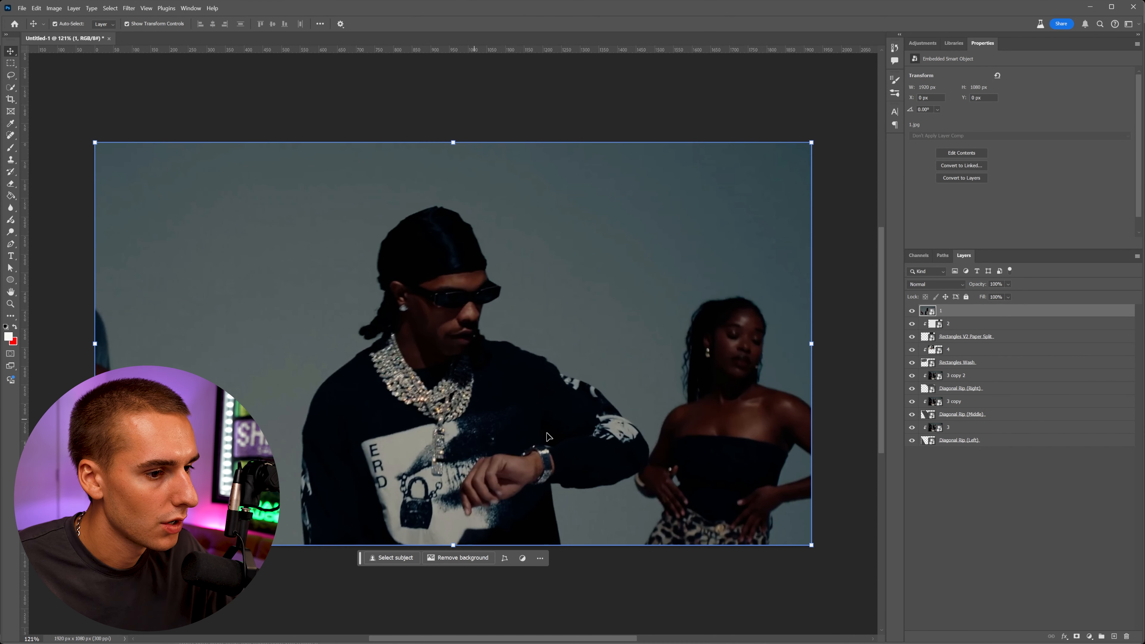
Place the Star OG Paper Hole texture from the Stars folder and adjust its position.
click(358, 628)
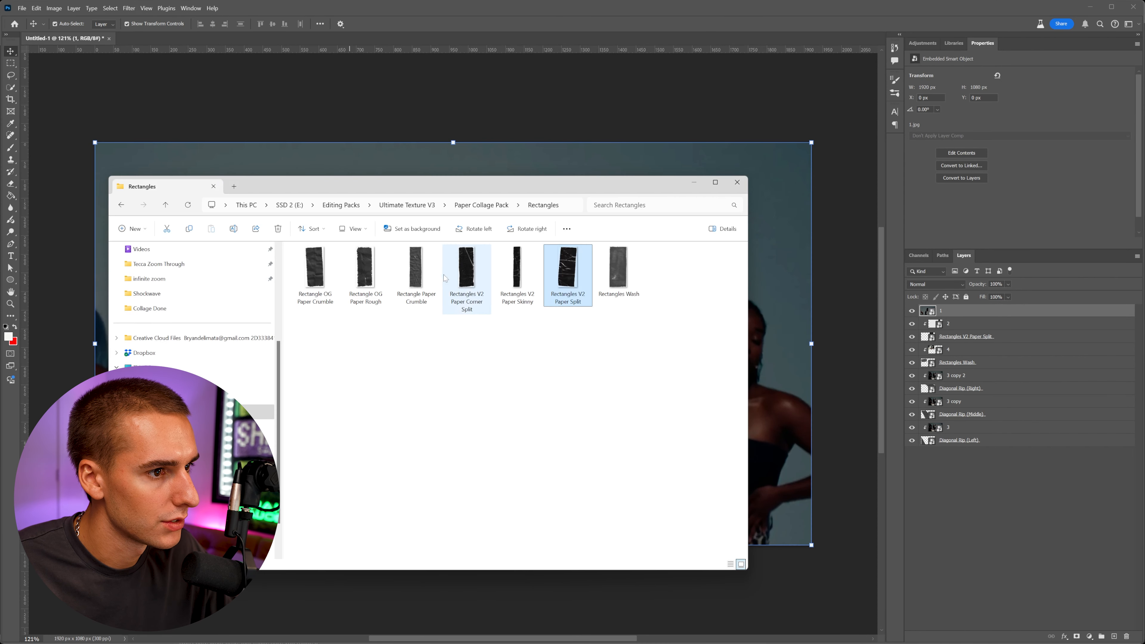
click(121, 205)
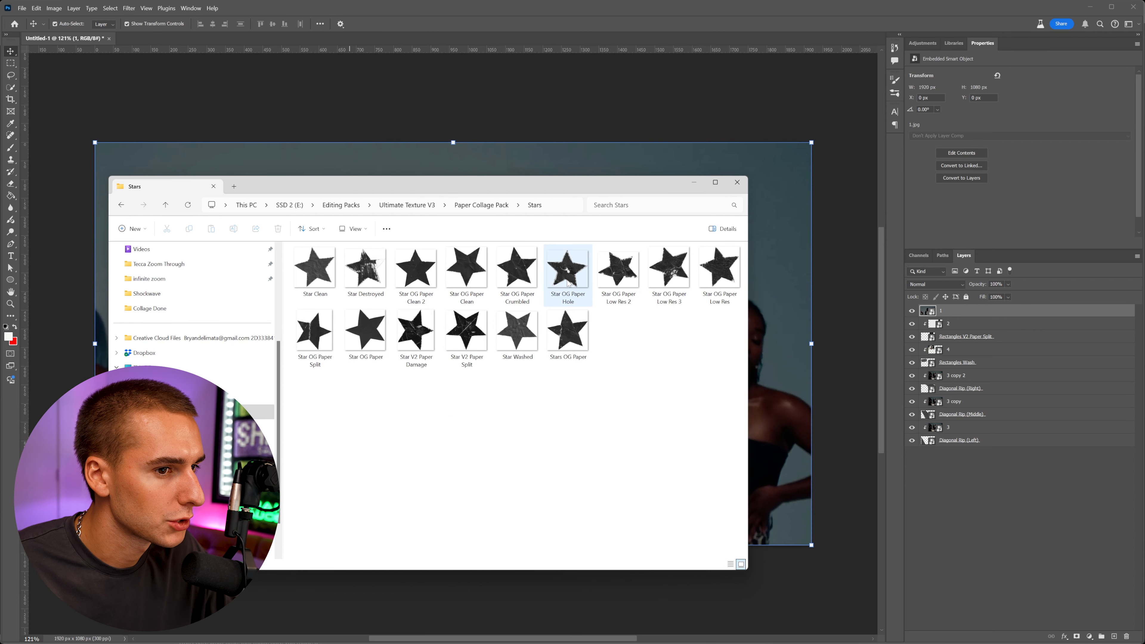
drag(570, 284, 471, 162)
drag(474, 413, 473, 456)
key(Return)
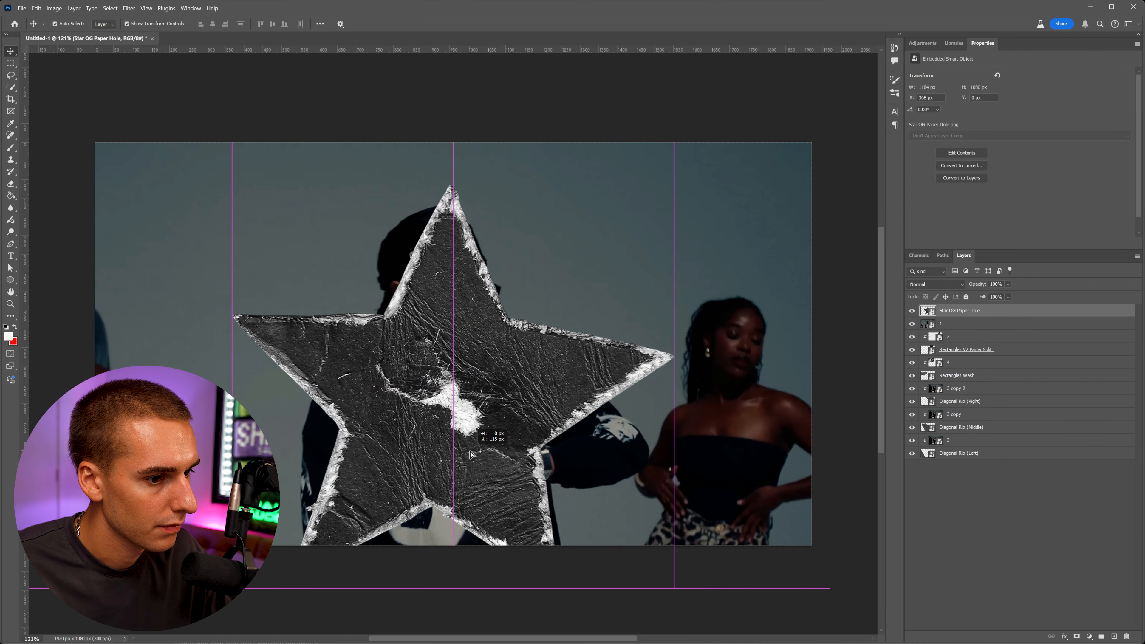
drag(674, 386, 673, 386)
drag(686, 362, 686, 371)
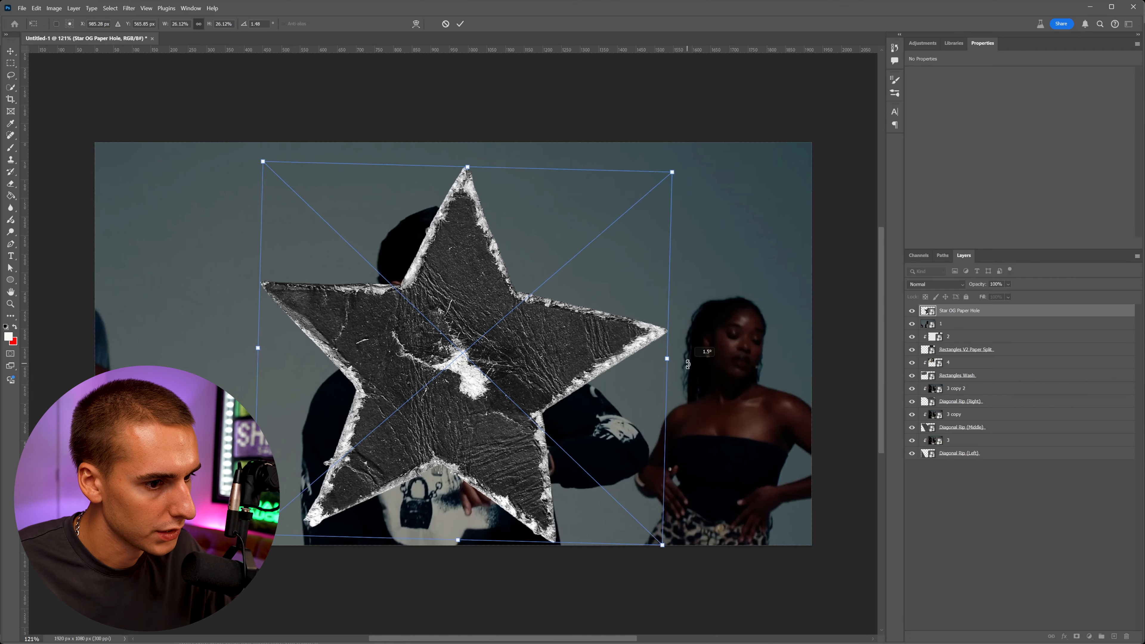
drag(531, 367, 539, 369)
Clip frame 1 into the star texture, reposition it inside, and set its blend mode to Screen.
drag(956, 324, 956, 313)
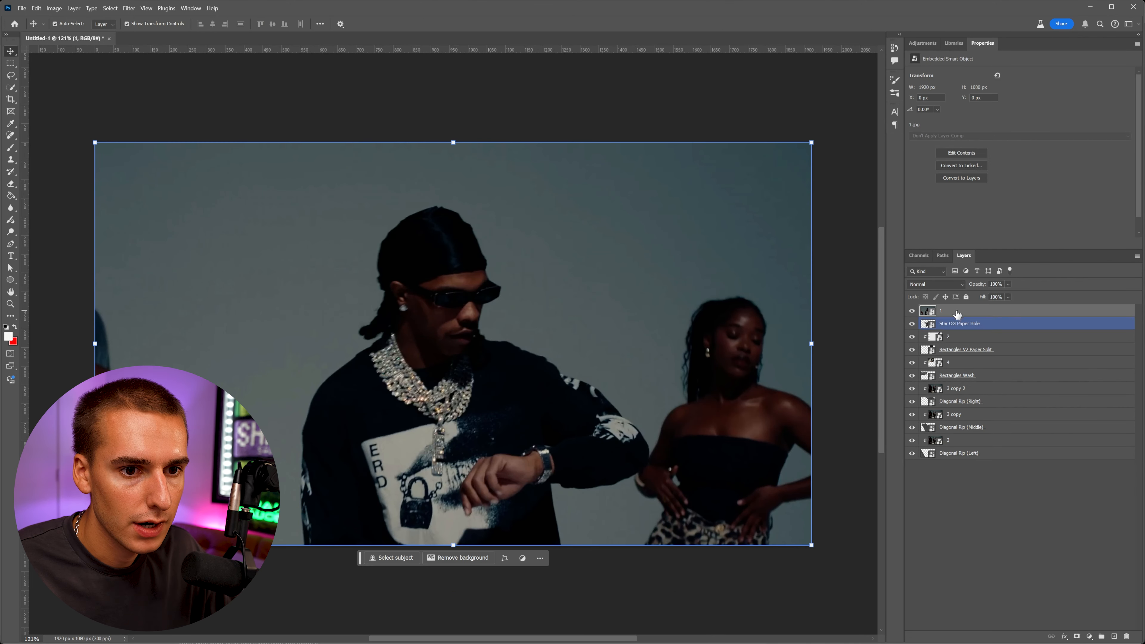
right_click(967, 310)
click(1001, 587)
drag(503, 381, 460, 364)
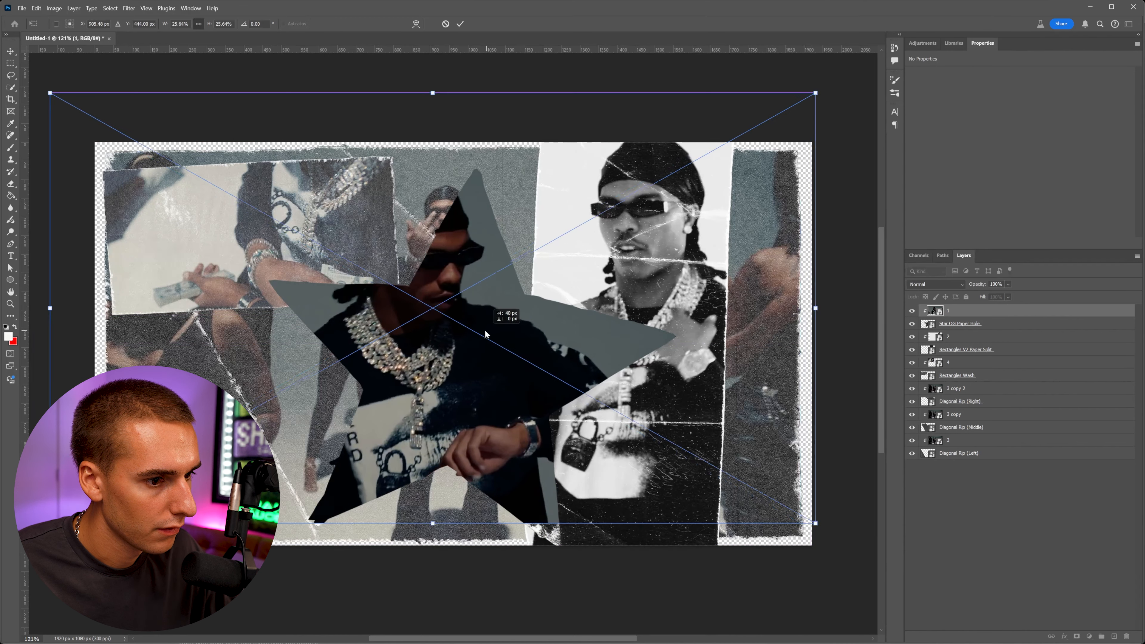
drag(487, 331, 491, 331)
key(Return)
click(935, 285)
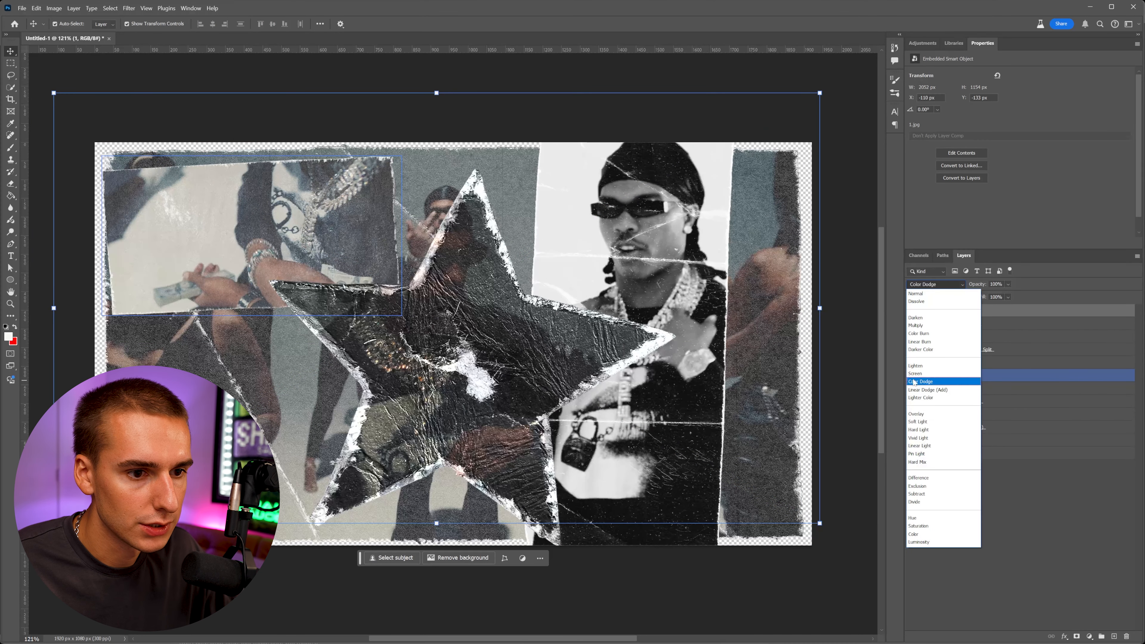
click(918, 375)
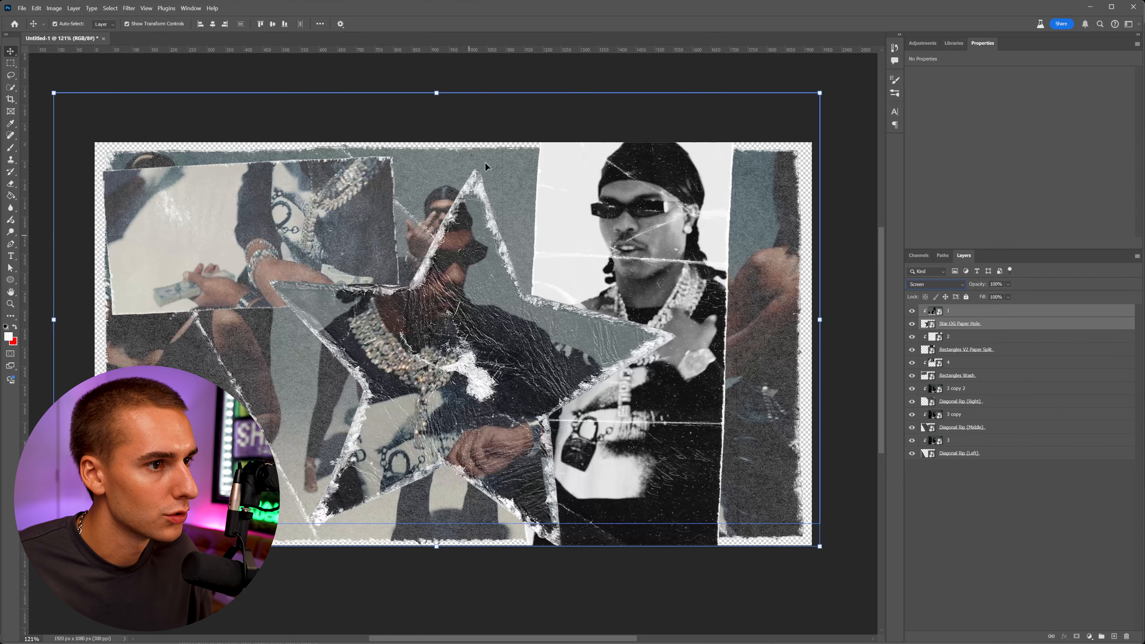
Shrink the star piece with Free Transform and hide all the other collage layers.
key(ctrl+t)
drag(436, 92, 439, 190)
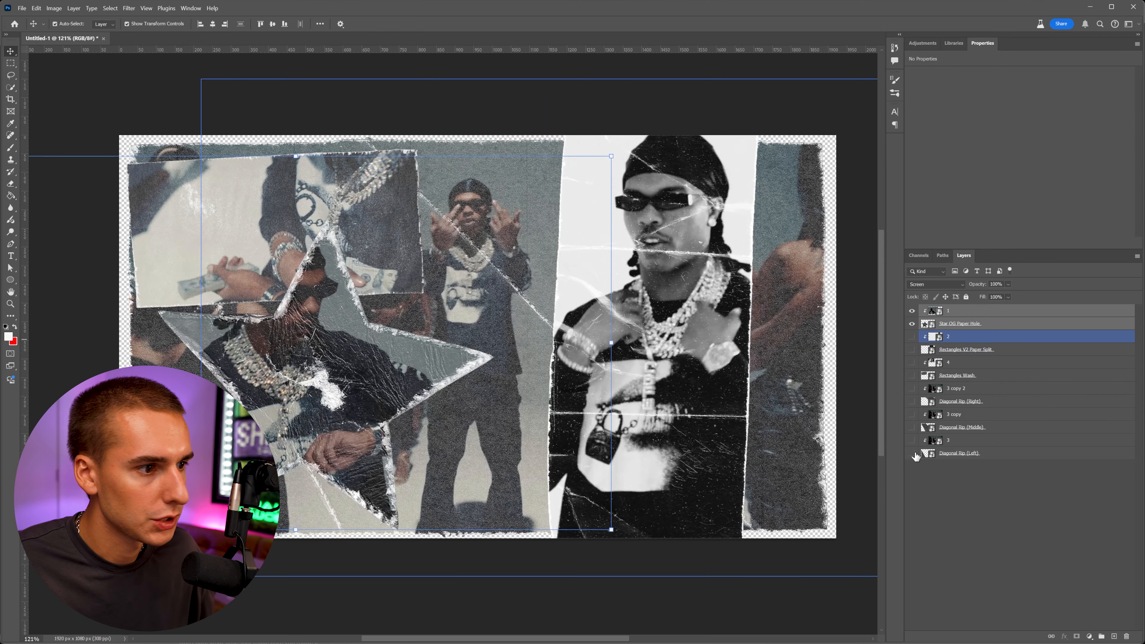
click(912, 453)
click(704, 589)
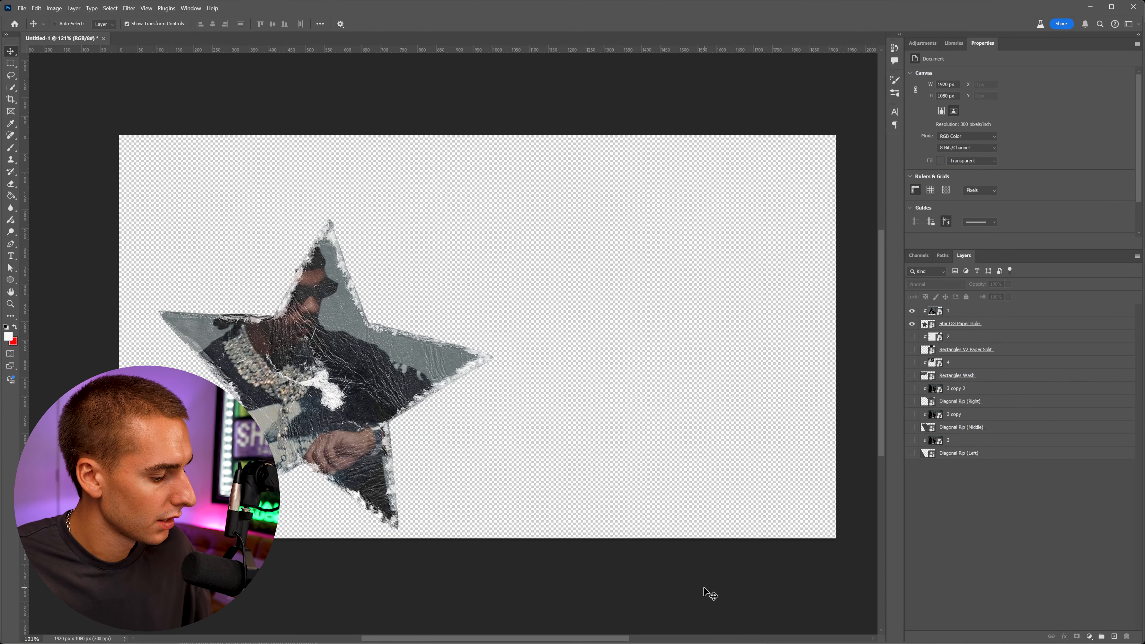
Save a copy of the star piece as a PNG in the Collage Done folder.
key(ctrl+alt+s)
click(134, 294)
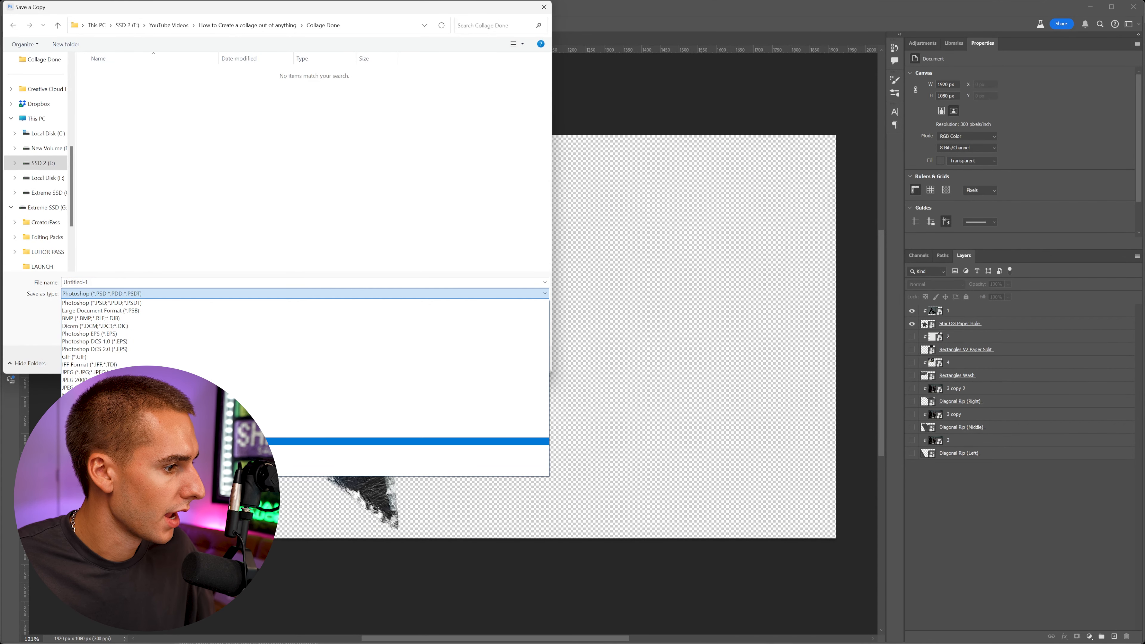
click(135, 434)
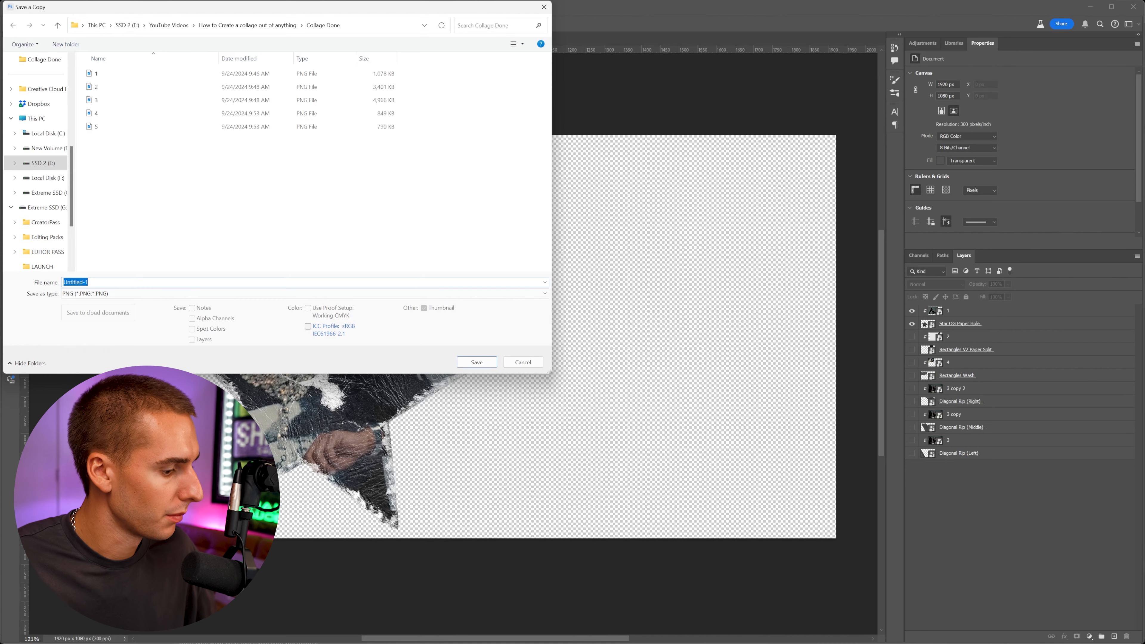
key(Return)
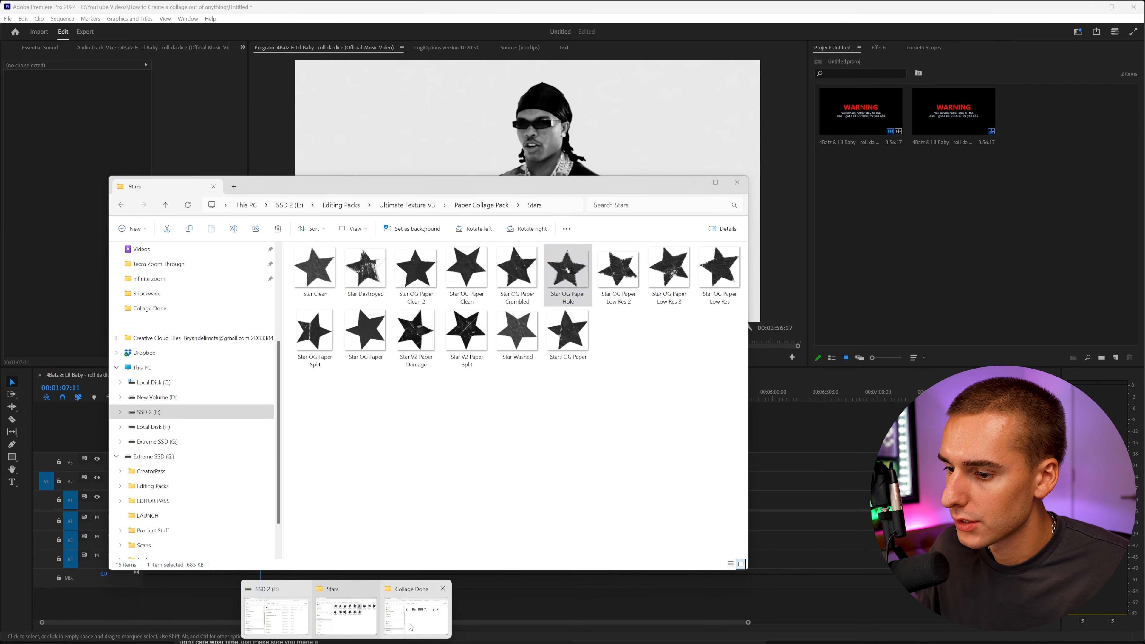
Import the exported PNG pieces from the Collage Done folder into the Premiere Pro project.
click(411, 626)
click(262, 192)
click(694, 182)
drag(851, 296, 947, 253)
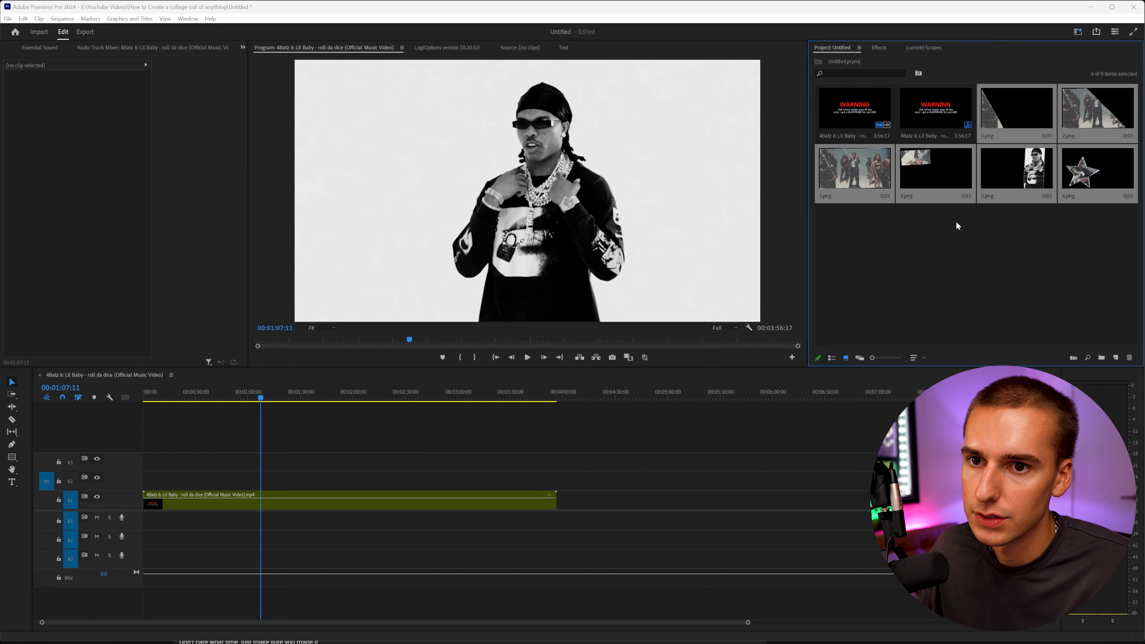
Reorder the project bin so the PNG pieces appear first in numbered order.
click(1013, 243)
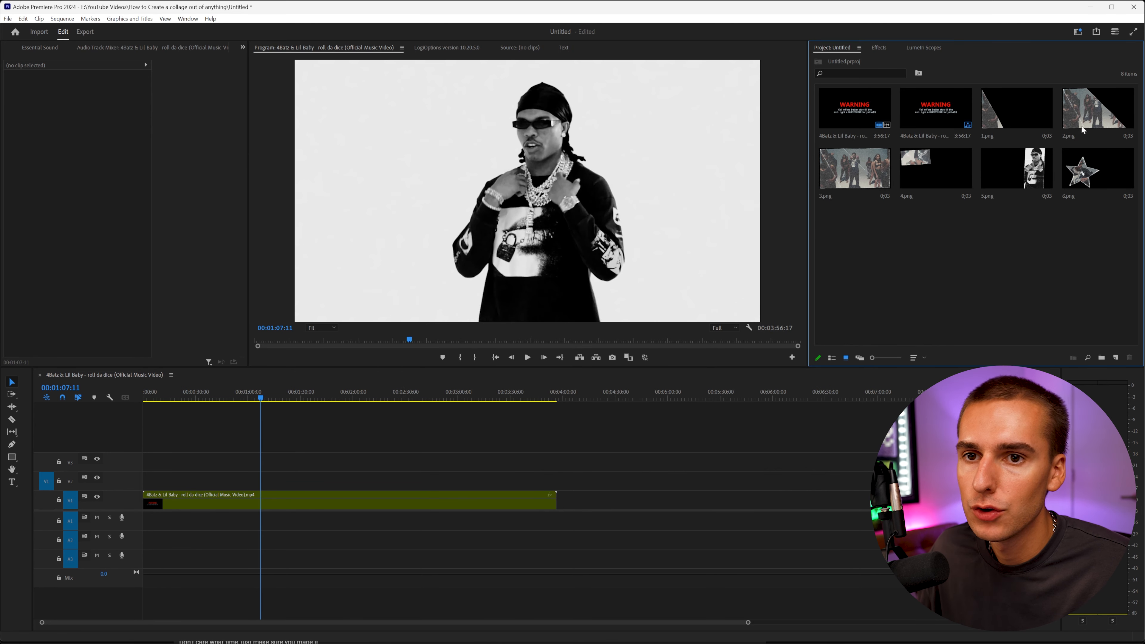
click(916, 358)
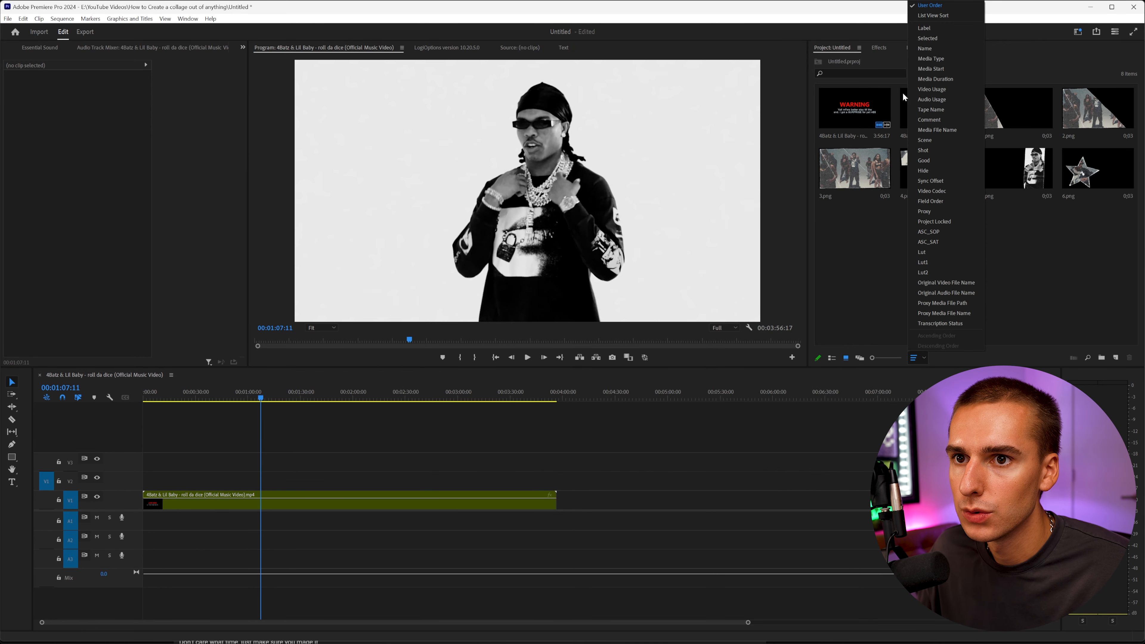
click(925, 48)
click(866, 119)
click(946, 116)
click(1026, 113)
click(1102, 112)
click(1016, 168)
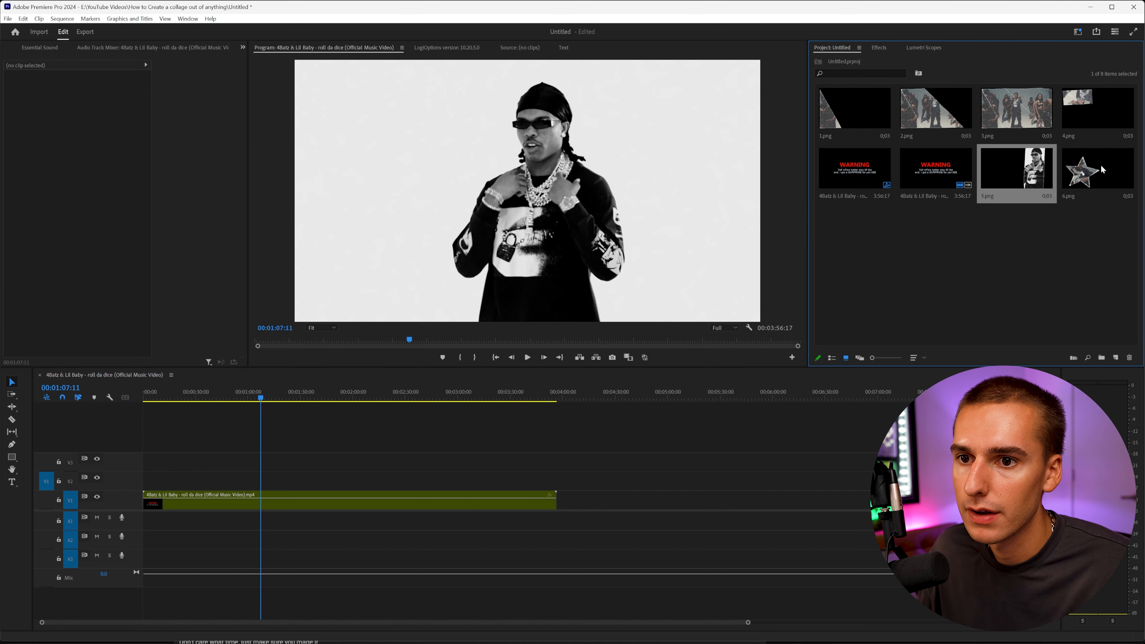
Cut a short section out of the music video clip at the collage point and delete it, leaving a gap.
click(1103, 169)
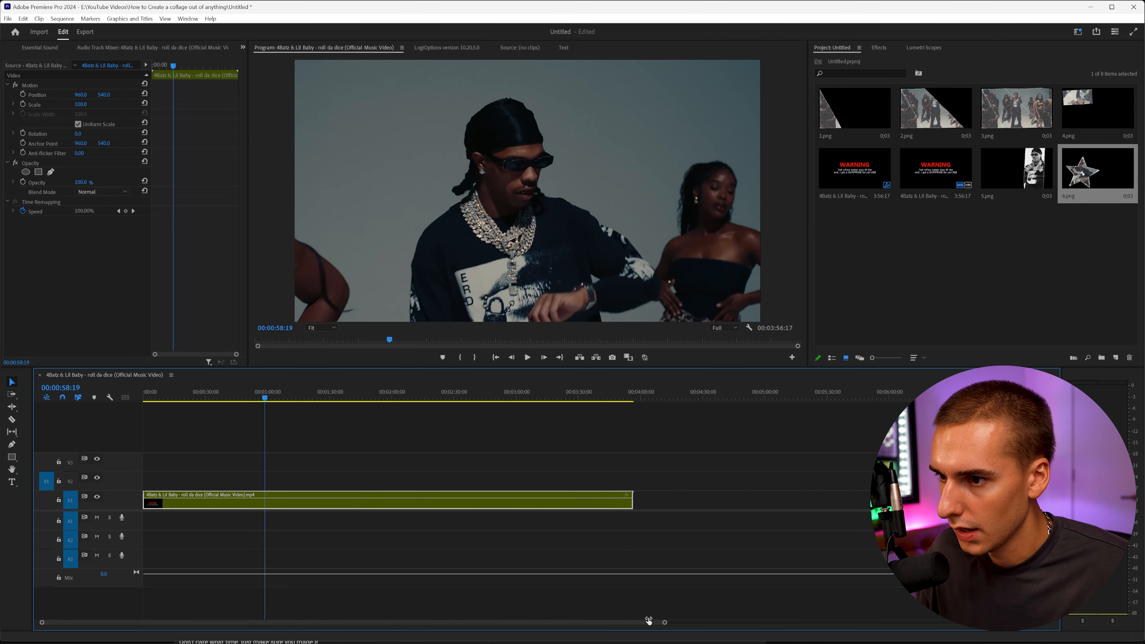
scroll(652, 622, up, 5)
scroll(574, 618, up, 3)
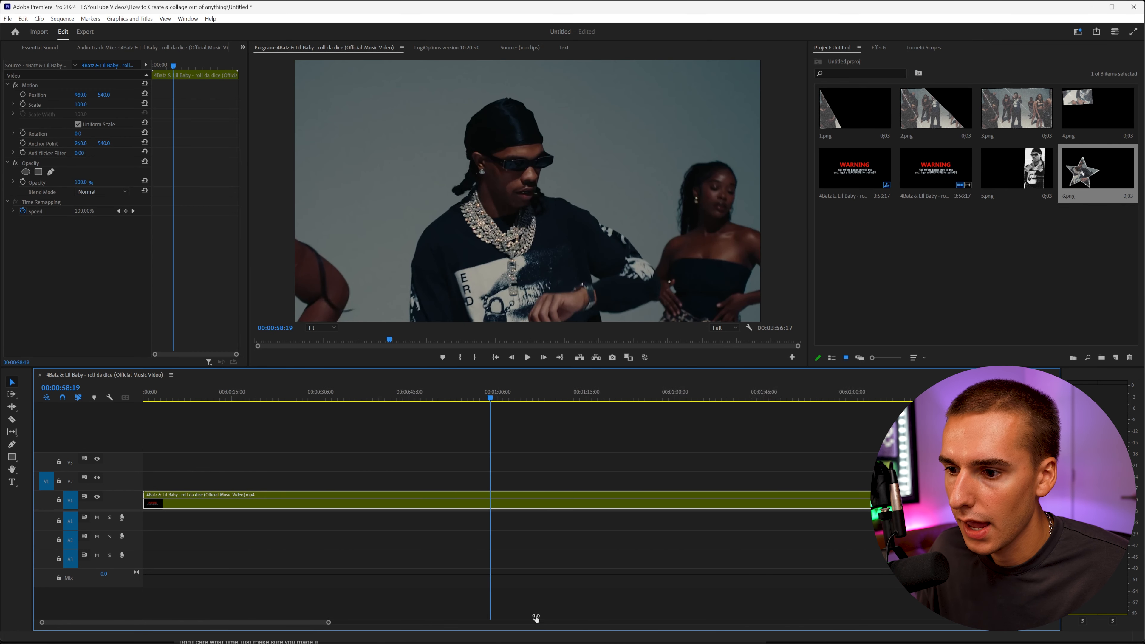
drag(455, 395, 488, 402)
click(460, 496)
click(487, 498)
key(v)
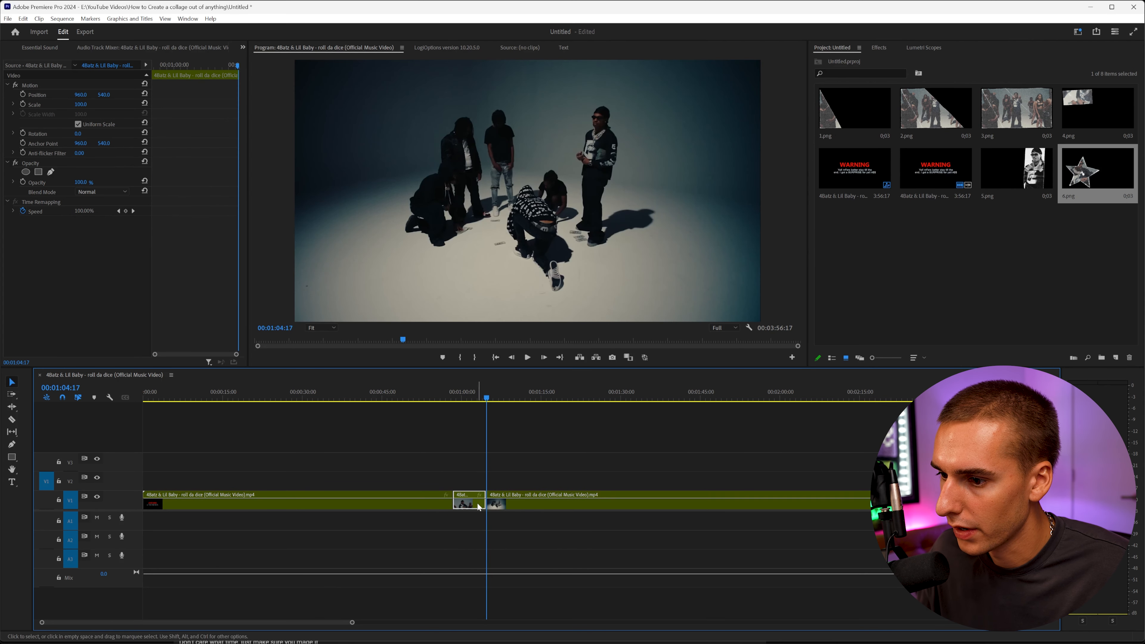
click(478, 505)
key(Delete)
Drag all six PNG collage pieces from the bin into the gap on the timeline.
click(873, 114)
ctrl+click(944, 114)
ctrl+click(1017, 113)
ctrl+click(1073, 114)
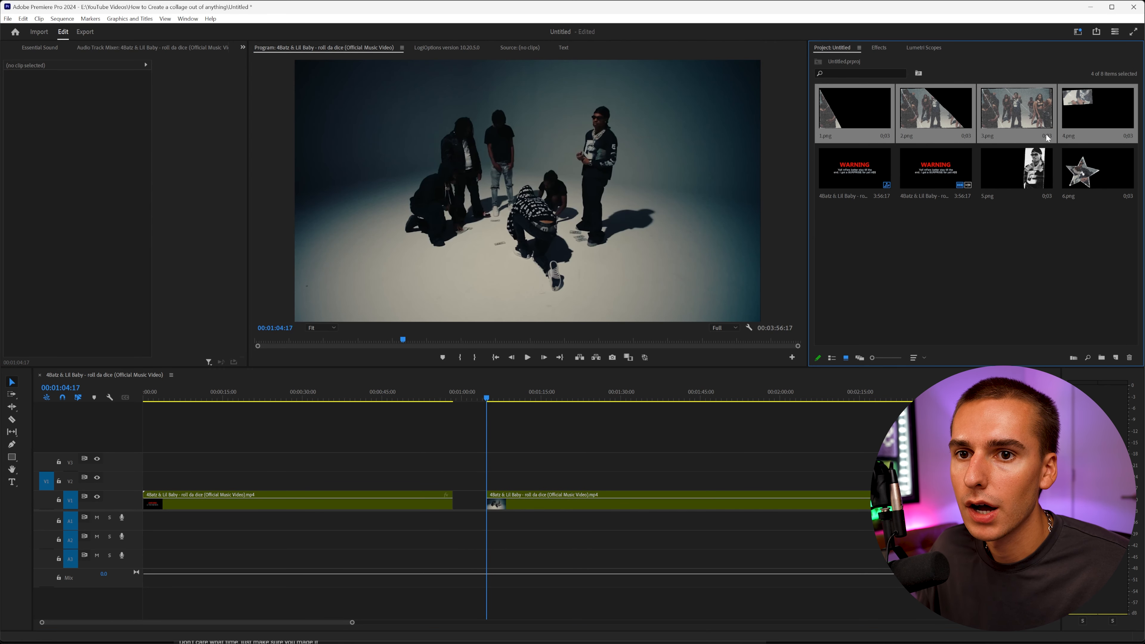
ctrl+click(1006, 182)
ctrl+click(1101, 178)
drag(796, 205, 453, 488)
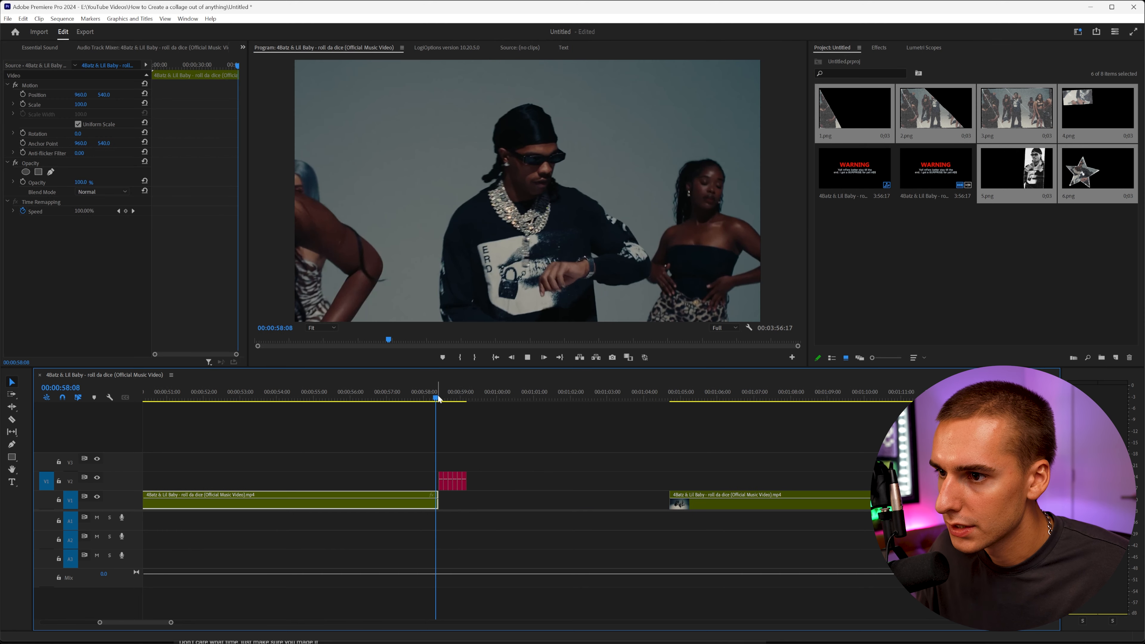
Play back and scrub through the inserted collage pieces.
key(space)
drag(438, 399, 465, 400)
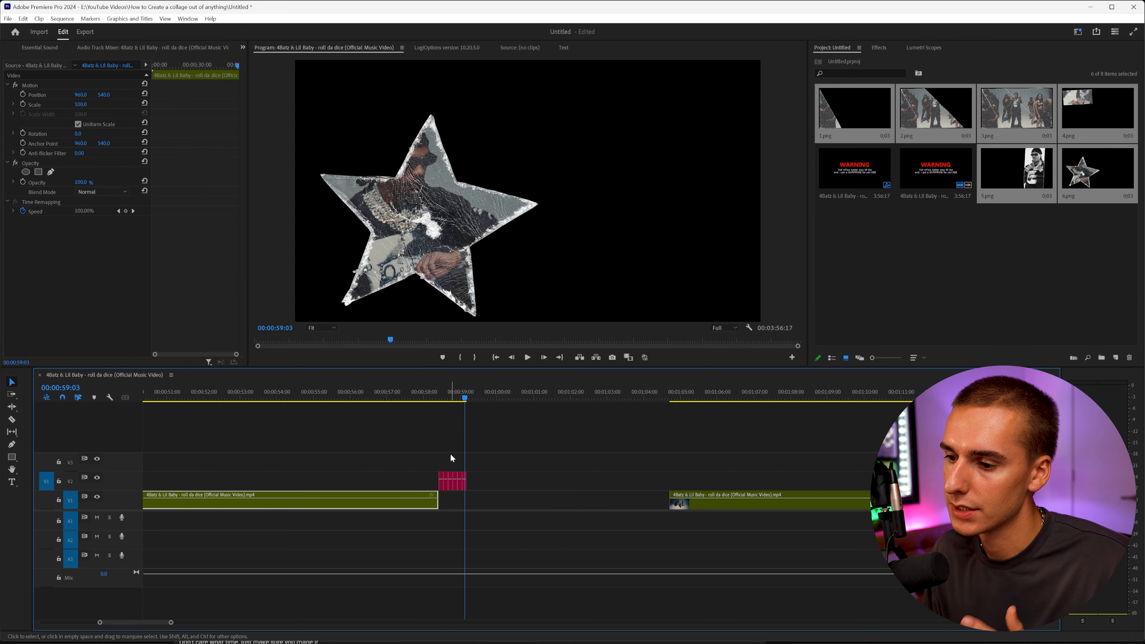
drag(434, 389, 466, 405)
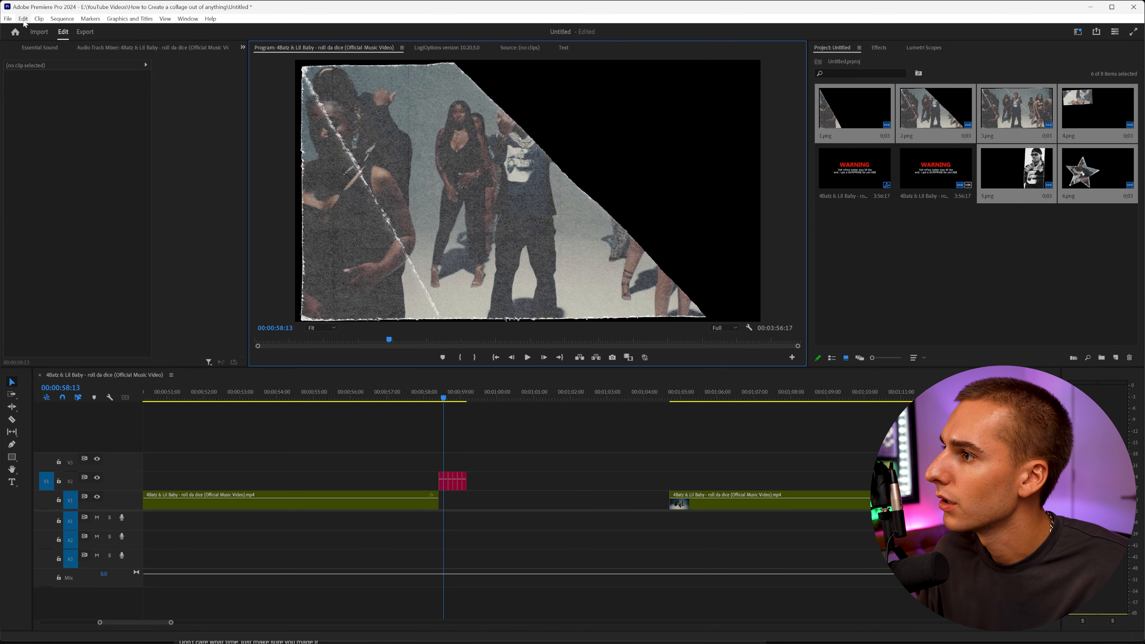
Open the Timeline preferences and review the still image default duration.
click(23, 19)
mouse_move(47, 355)
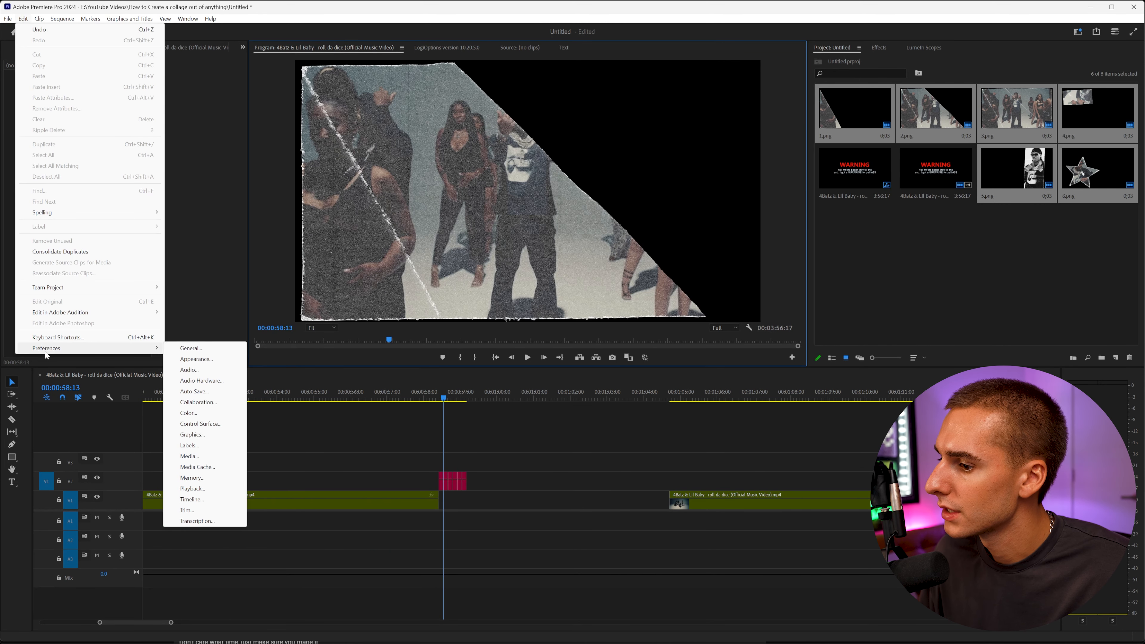
click(204, 497)
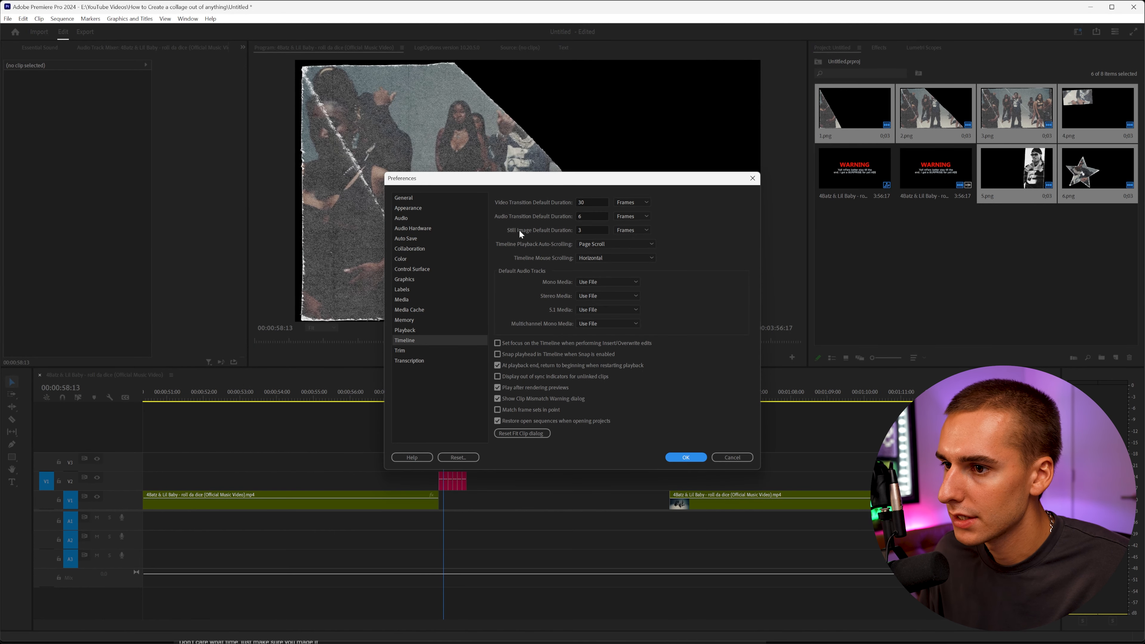
click(632, 240)
click(592, 230)
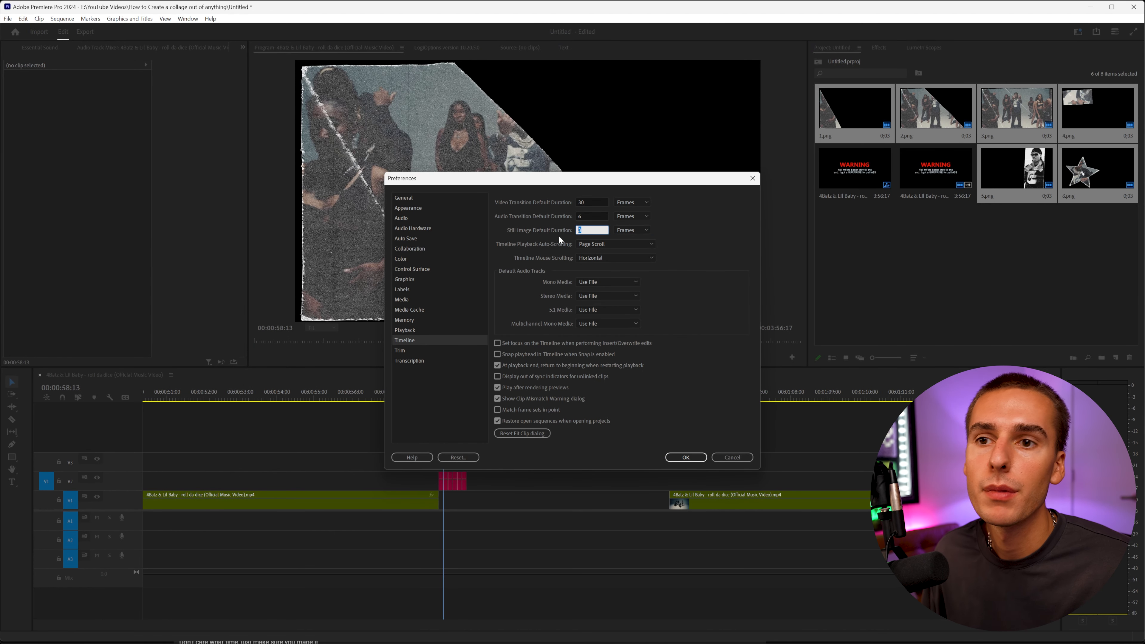
click(696, 457)
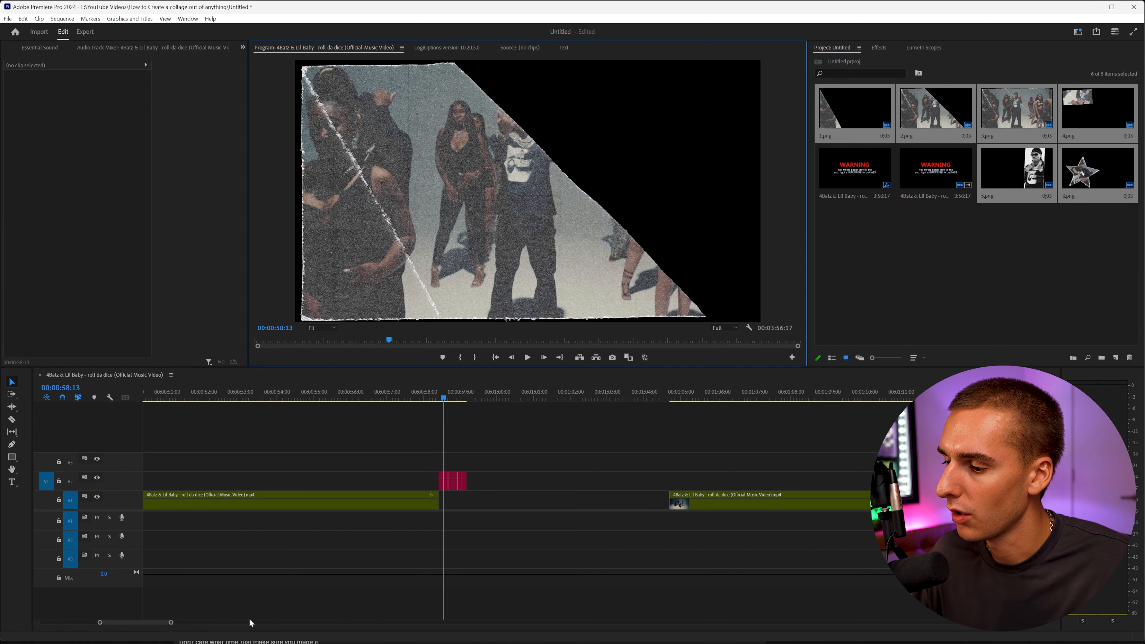
Trim the video clip's end and place 1.png right after it on the track above, extending it across the timeline.
alt+scroll(459, 502, up, 2)
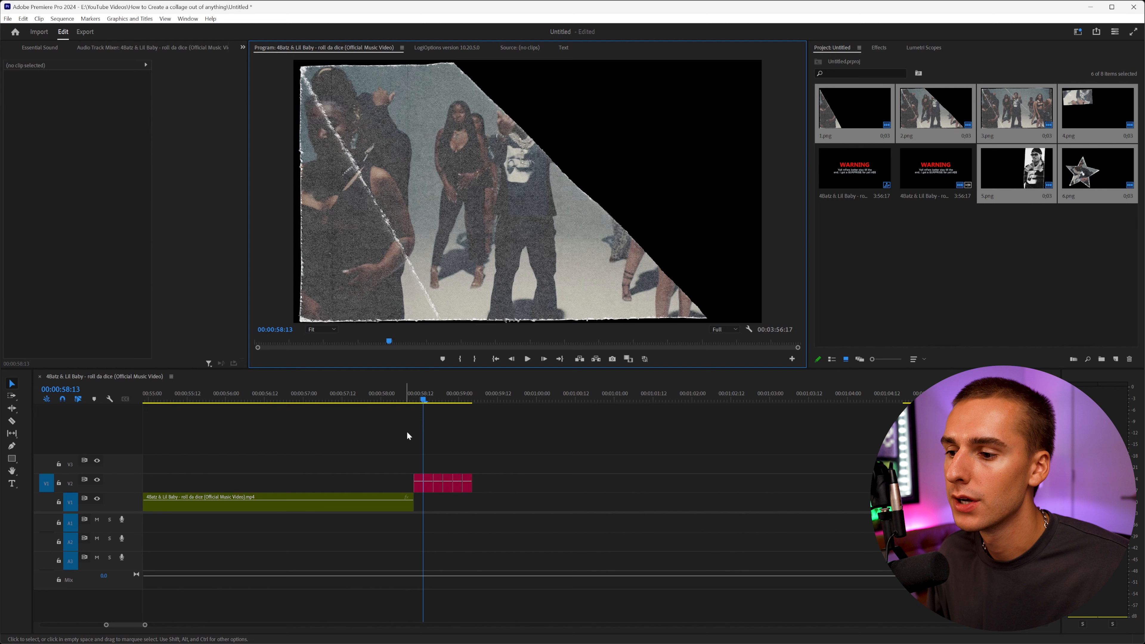
click(358, 392)
drag(420, 484, 365, 484)
click(321, 399)
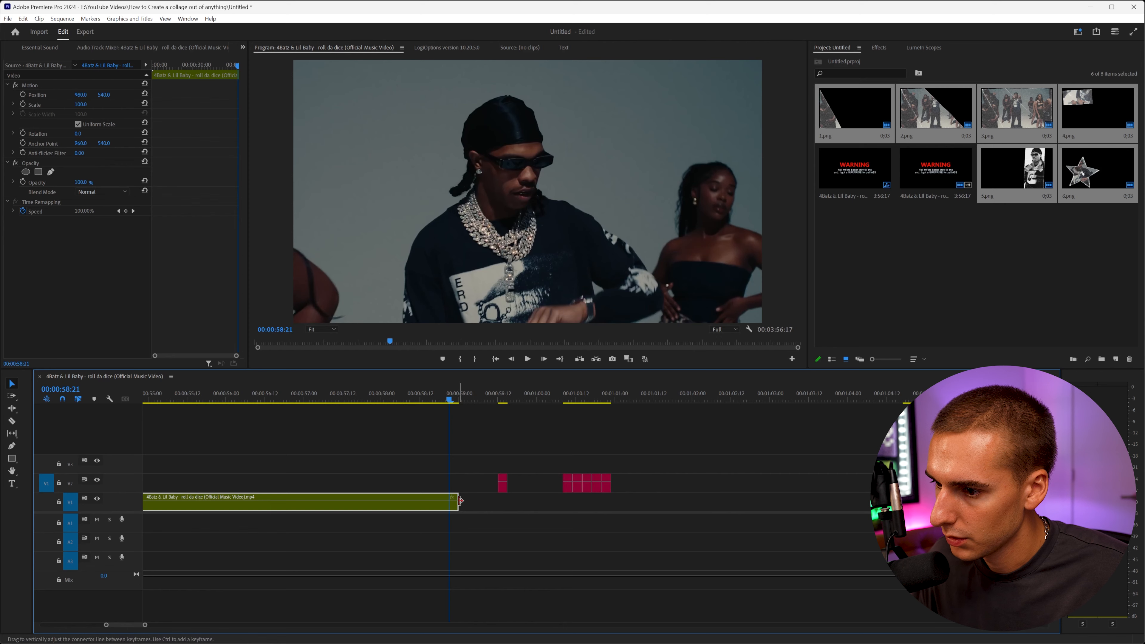
drag(460, 502, 485, 504)
drag(451, 401, 481, 424)
drag(495, 506, 543, 487)
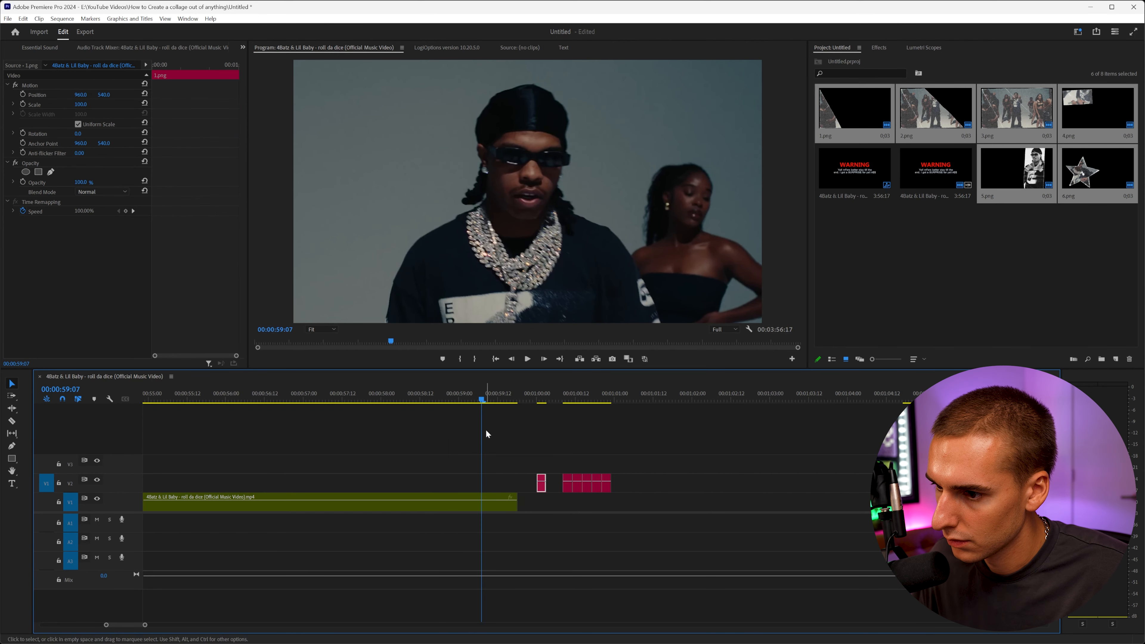
drag(482, 402, 485, 403)
click(511, 508)
drag(511, 509, 485, 504)
drag(445, 402, 417, 402)
drag(541, 487, 498, 484)
drag(645, 463, 557, 447)
drag(500, 485, 902, 484)
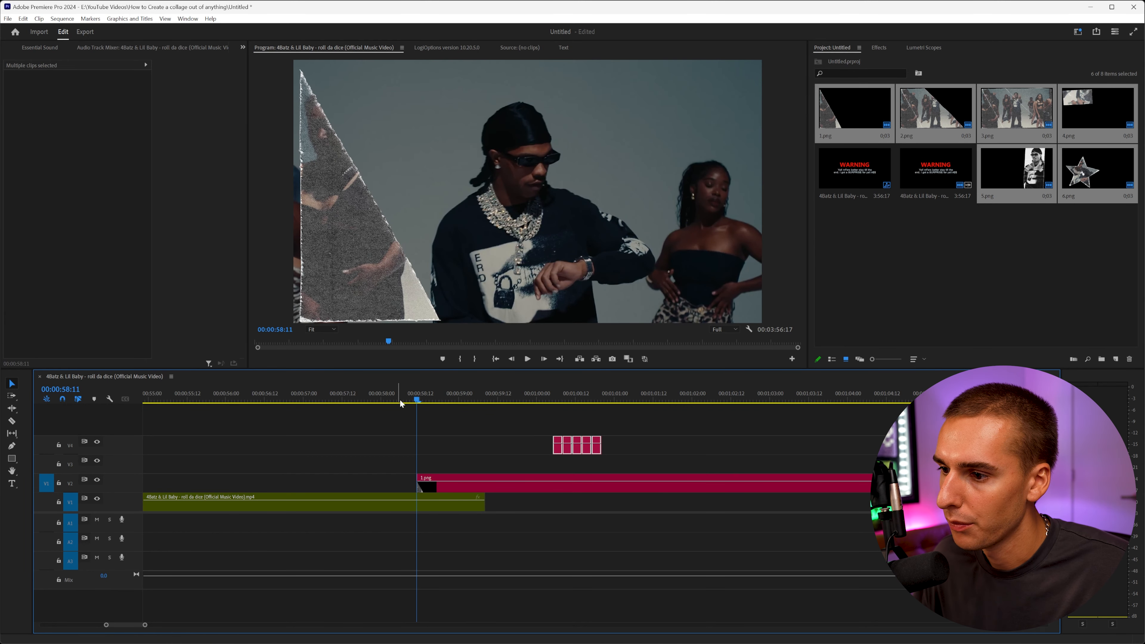
Place 2.png on the next track up a couple of frames after 1.png and extend it across the timeline.
click(385, 398)
key(space)
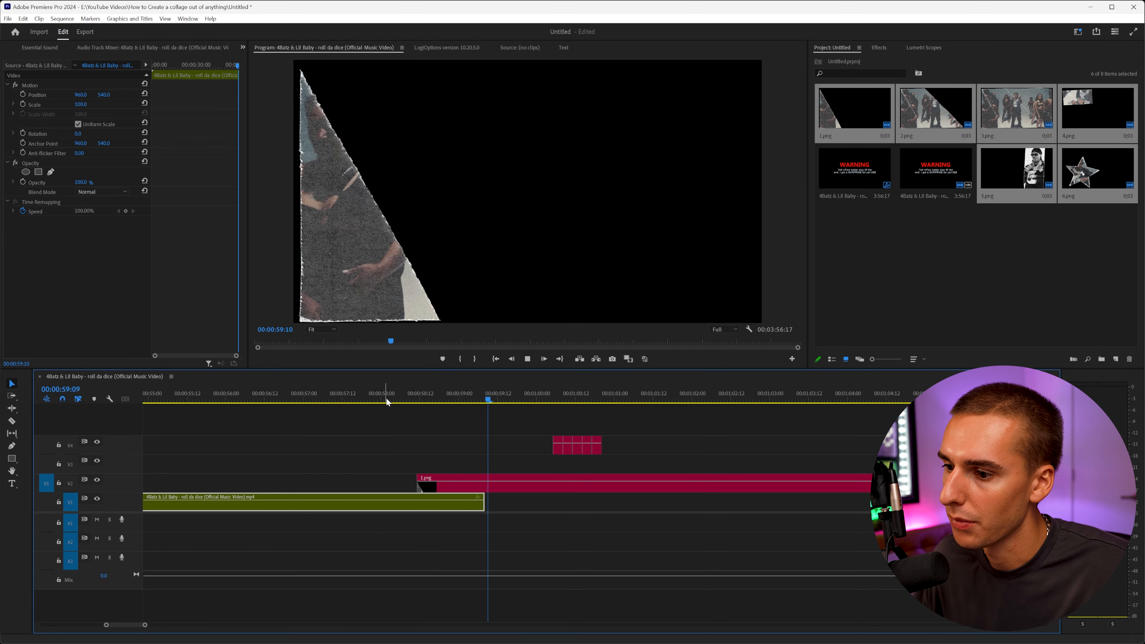
click(417, 400)
click(545, 359)
click(545, 359)
drag(553, 452, 744, 471)
drag(898, 466, 907, 468)
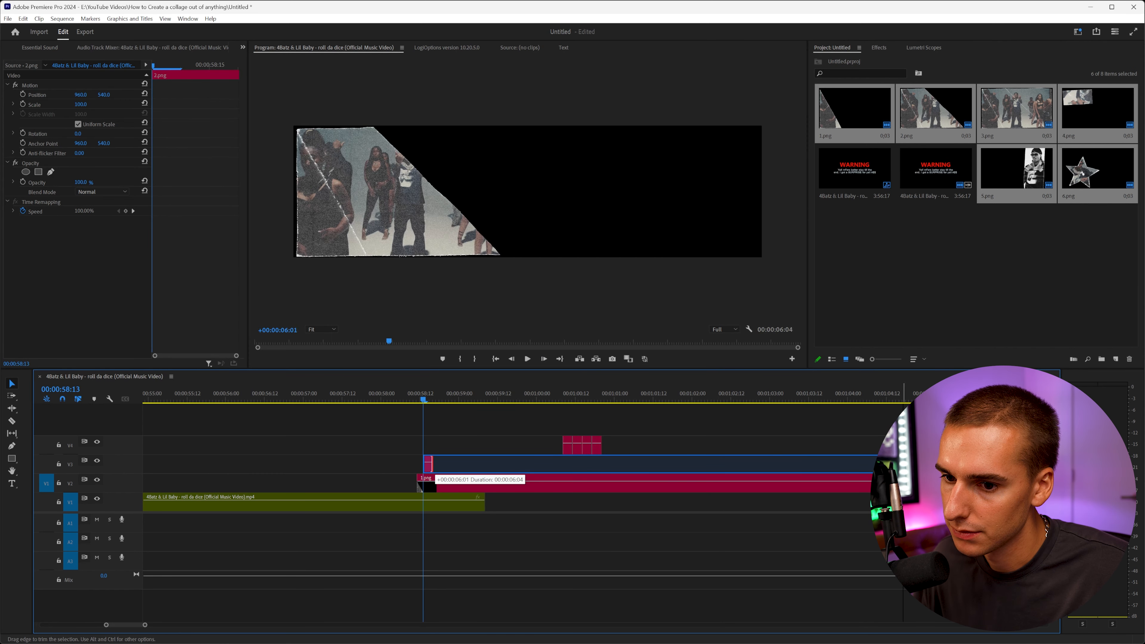
Stack 3.png on the fourth track a few frames later and extend it across the timeline.
click(400, 399)
key(space)
drag(433, 398, 424, 398)
click(545, 360)
click(544, 360)
click(544, 361)
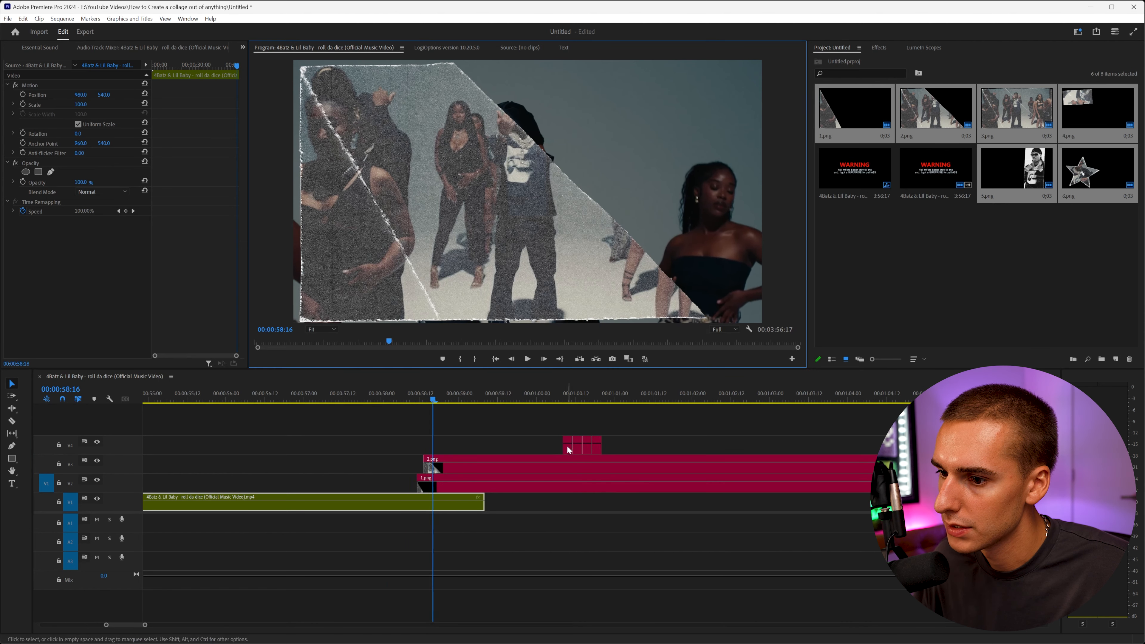
drag(568, 447, 438, 452)
drag(637, 446, 577, 447)
key(alt+Up)
drag(444, 446, 907, 456)
Split 1.png and 2.png where 3.png begins and delete their remainders.
scroll(464, 477, left, 1)
scroll(464, 481, up, 3)
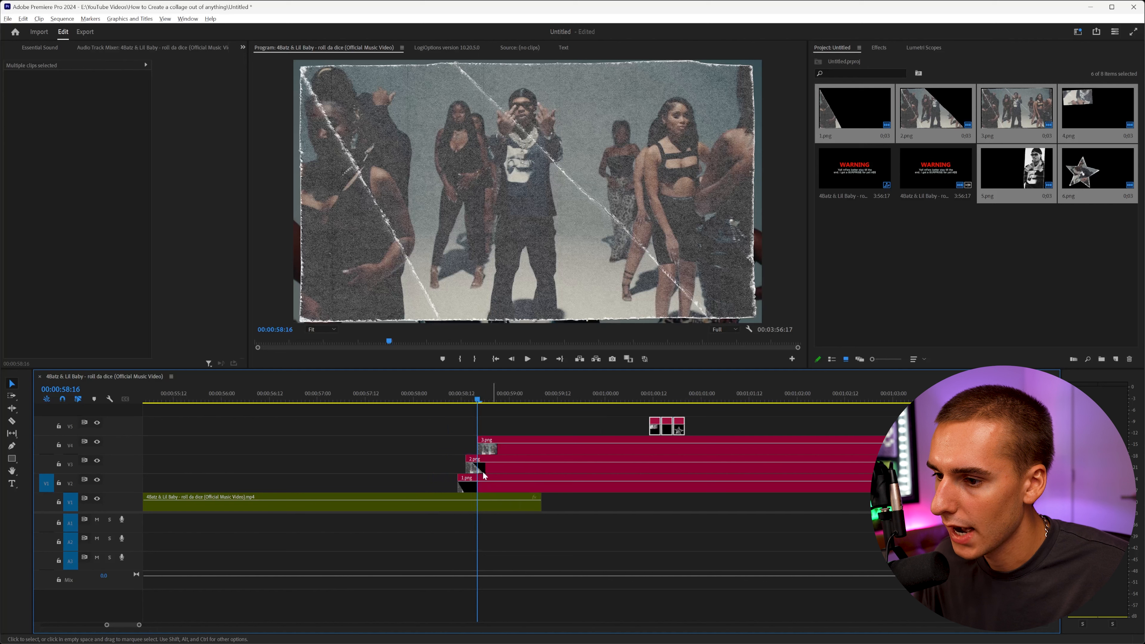
click(469, 399)
mouse_move(469, 400)
mouse_down()
mouse_move(449, 402)
mouse_move(464, 406)
mouse_up()
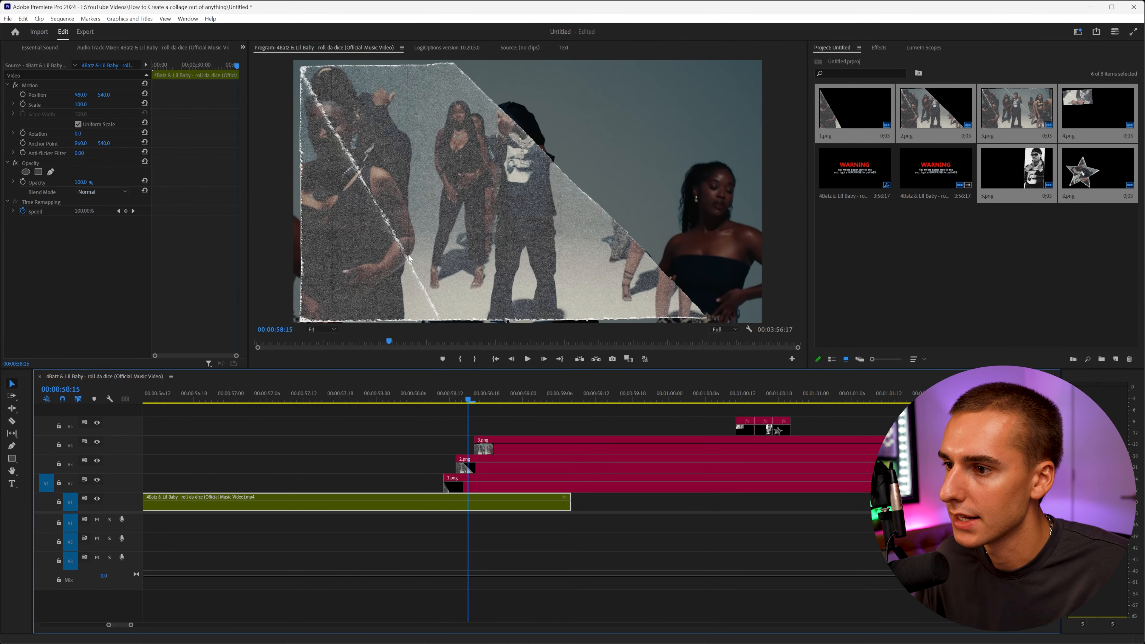
click(457, 485)
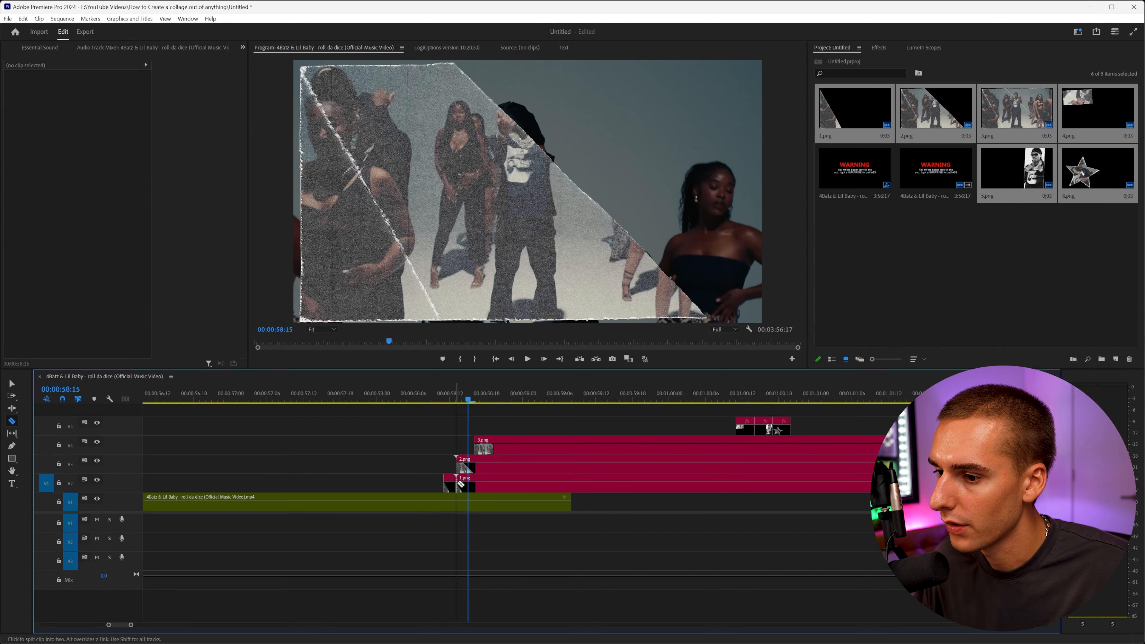
click(474, 470)
key(v)
click(503, 477)
key(Delete)
click(497, 468)
key(Delete)
Move 3.png down onto the lowest collage track right after 2.png.
click(457, 394)
mouse_move(457, 397)
mouse_down()
mouse_move(444, 398)
mouse_move(508, 401)
mouse_move(475, 403)
mouse_up()
key(space)
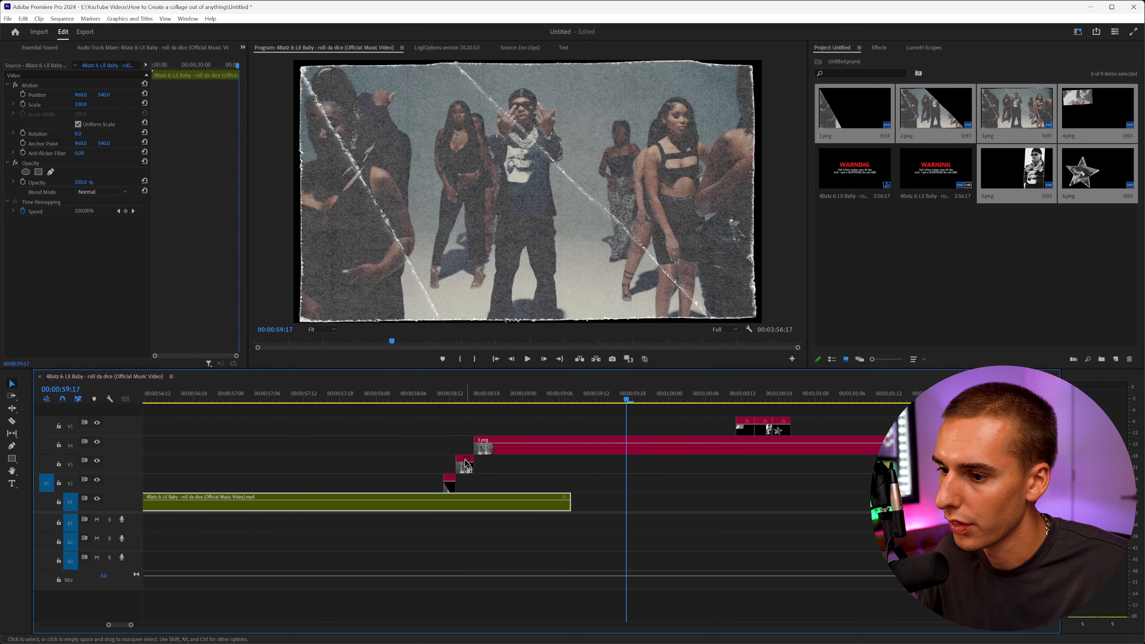
drag(465, 463, 485, 484)
Place 4.png on the track above, a few frames after 3.png begins, extending it along the timeline.
drag(441, 402, 477, 400)
click(545, 359)
key(Right)
key(Right)
drag(746, 434, 846, 469)
drag(492, 397, 406, 405)
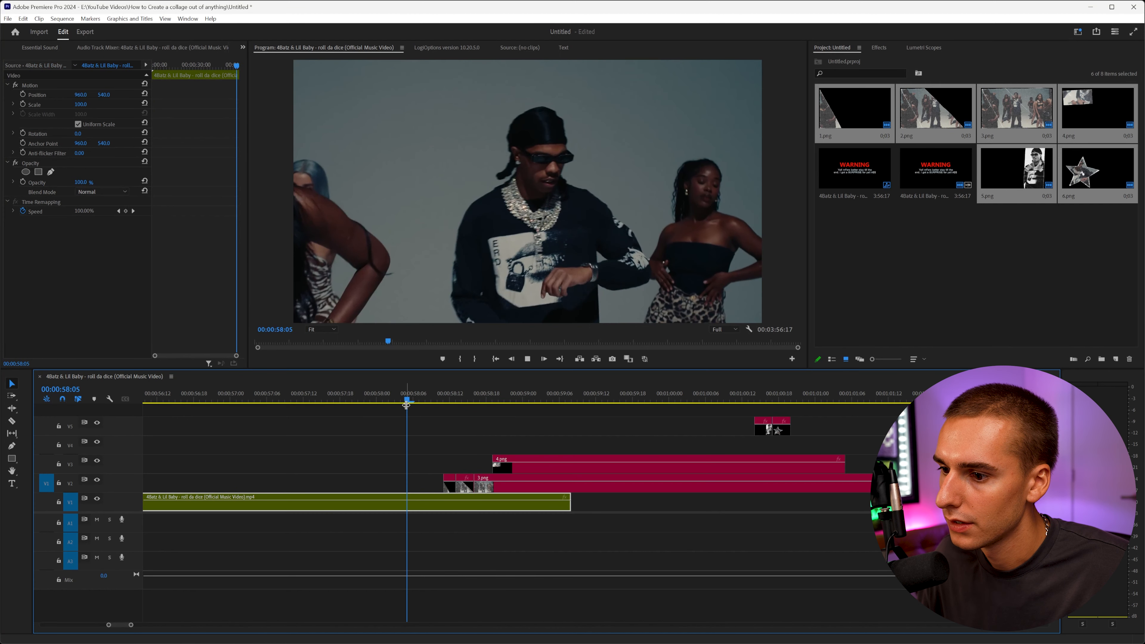
Scale 4.png down to about 49 and position it in the upper-left area of the frame.
key(space)
key(space)
click(511, 463)
drag(81, 104, 88, 104)
click(36, 86)
drag(425, 62, 469, 94)
drag(572, 72, 572, 63)
mouse_move(460, 127)
mouse_down()
mouse_move(476, 126)
mouse_move(456, 126)
mouse_up()
drag(276, 59, 334, 93)
drag(441, 134, 406, 121)
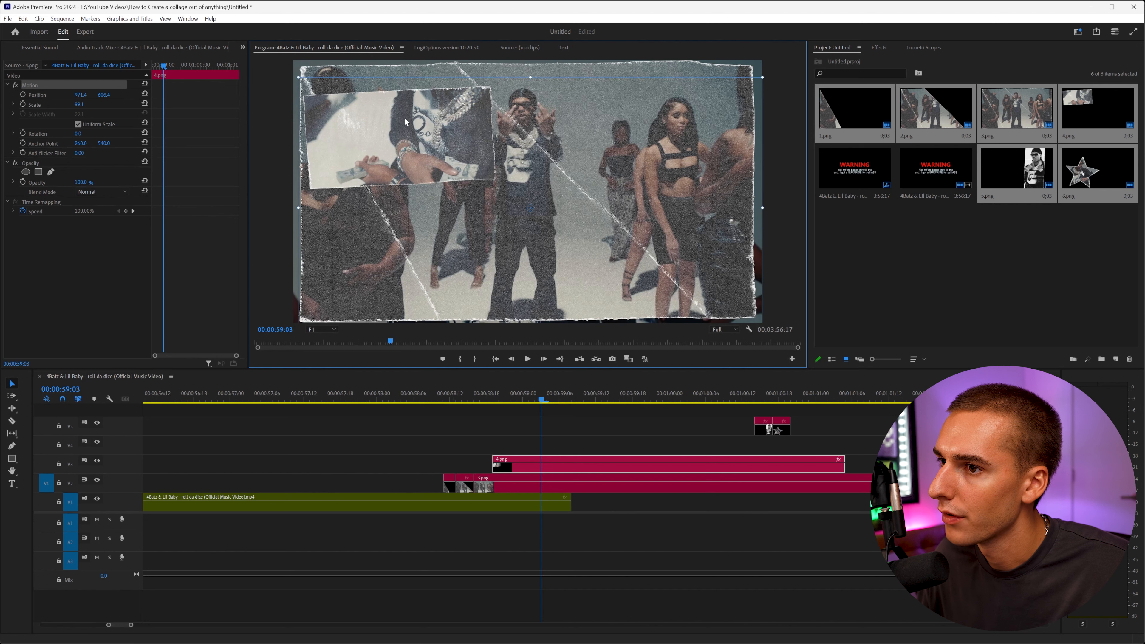
Place 5.png on the fourth track a few frames after 4.png and extend it along the timeline.
click(492, 400)
click(549, 360)
click(549, 361)
click(549, 361)
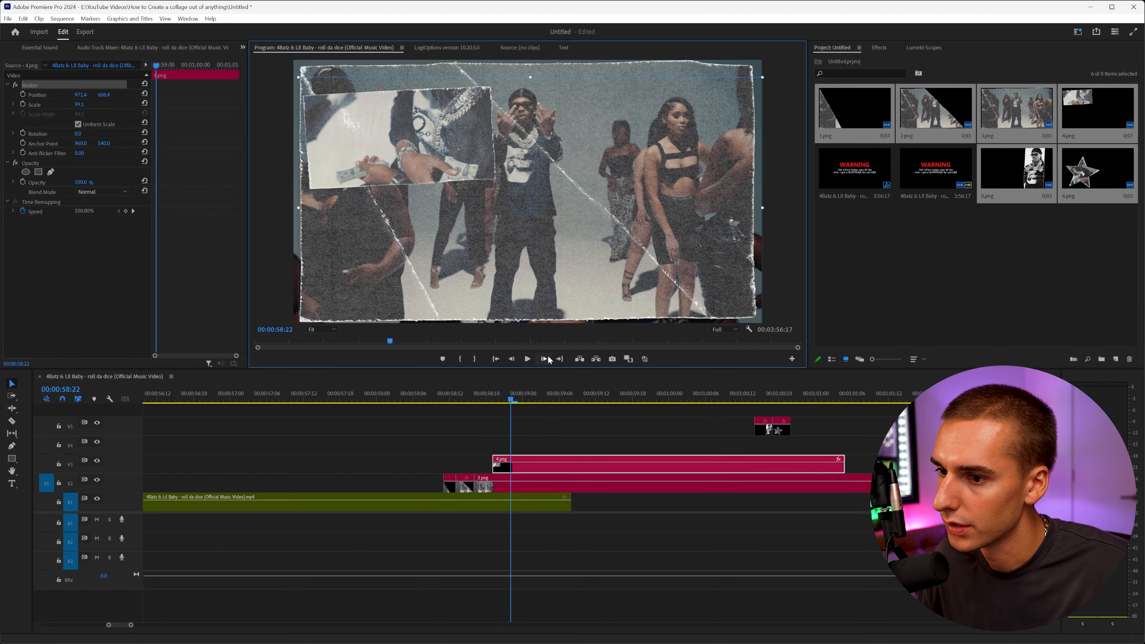
click(549, 360)
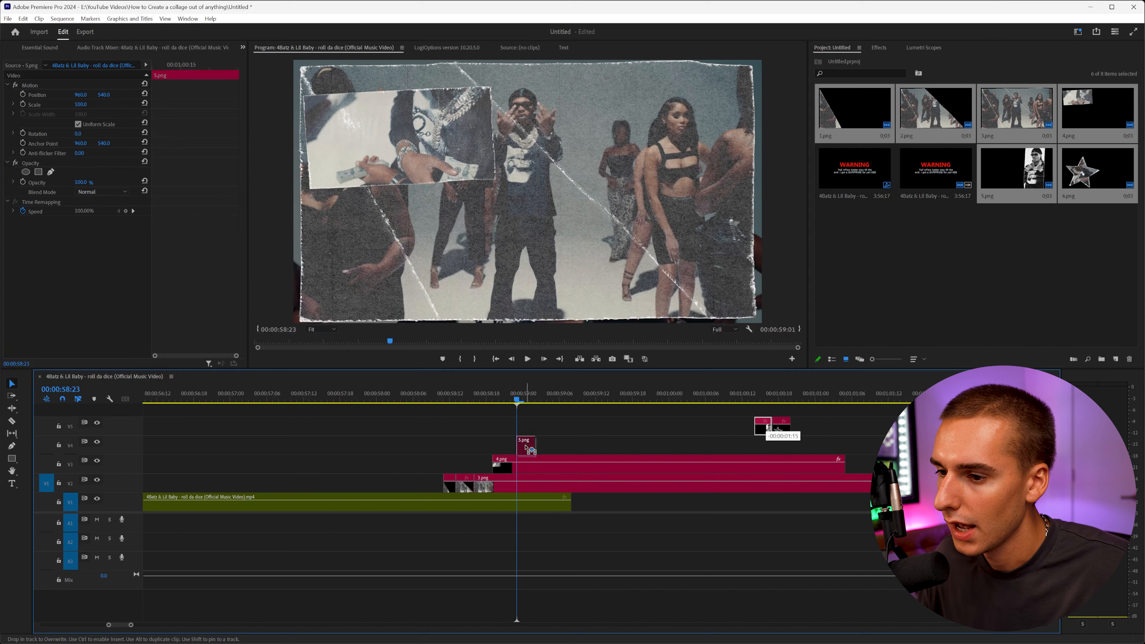
drag(769, 430, 530, 448)
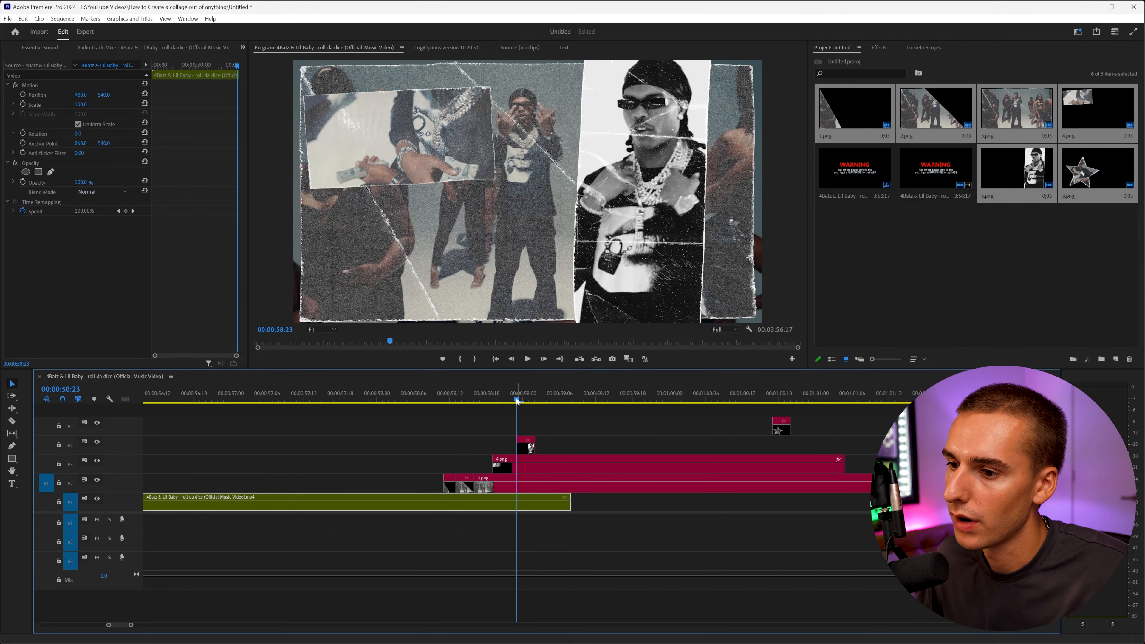
click(545, 359)
click(492, 392)
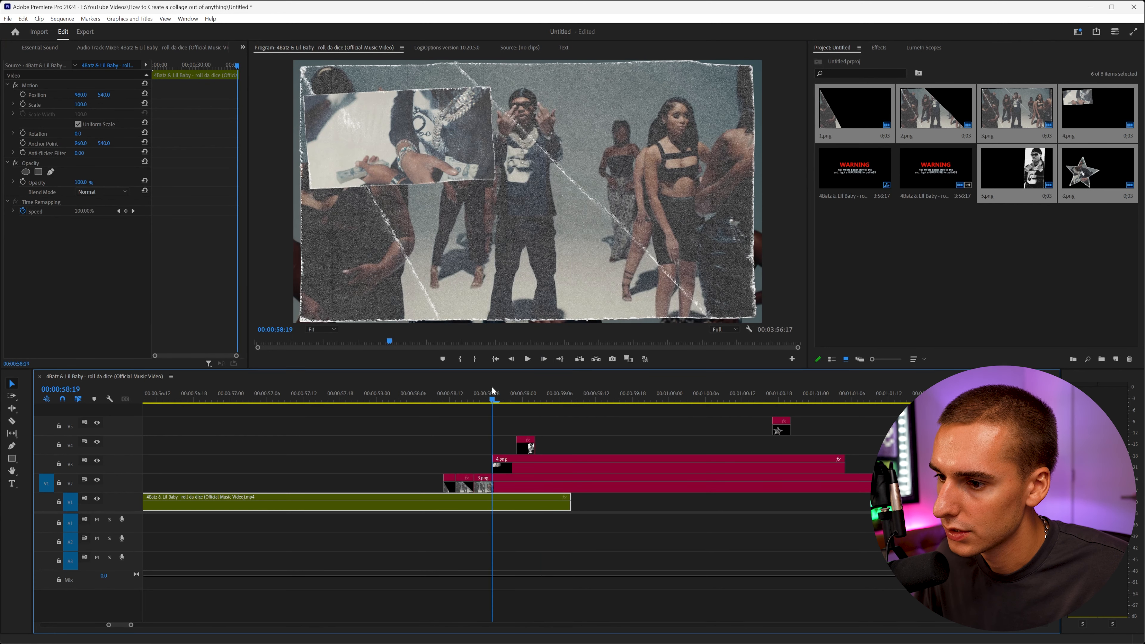
click(544, 359)
click(545, 359)
click(545, 359)
click(545, 359)
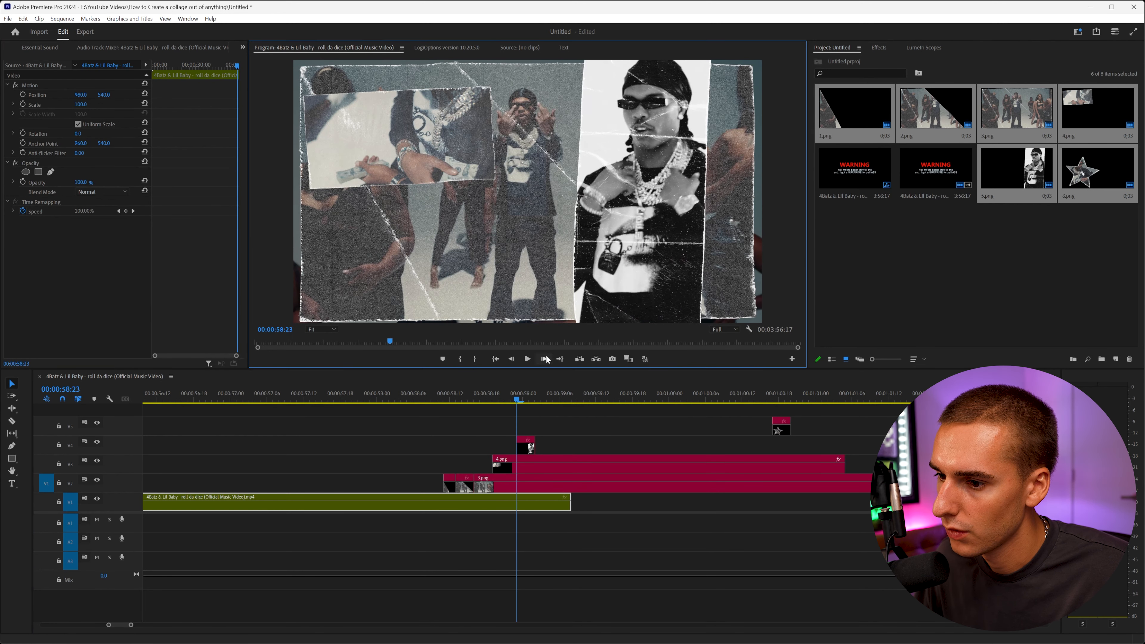
drag(545, 440, 673, 441)
drag(747, 447, 845, 446)
Place the star piece 6.png on the top track a few frames after 5.png.
click(534, 400)
drag(783, 429, 550, 431)
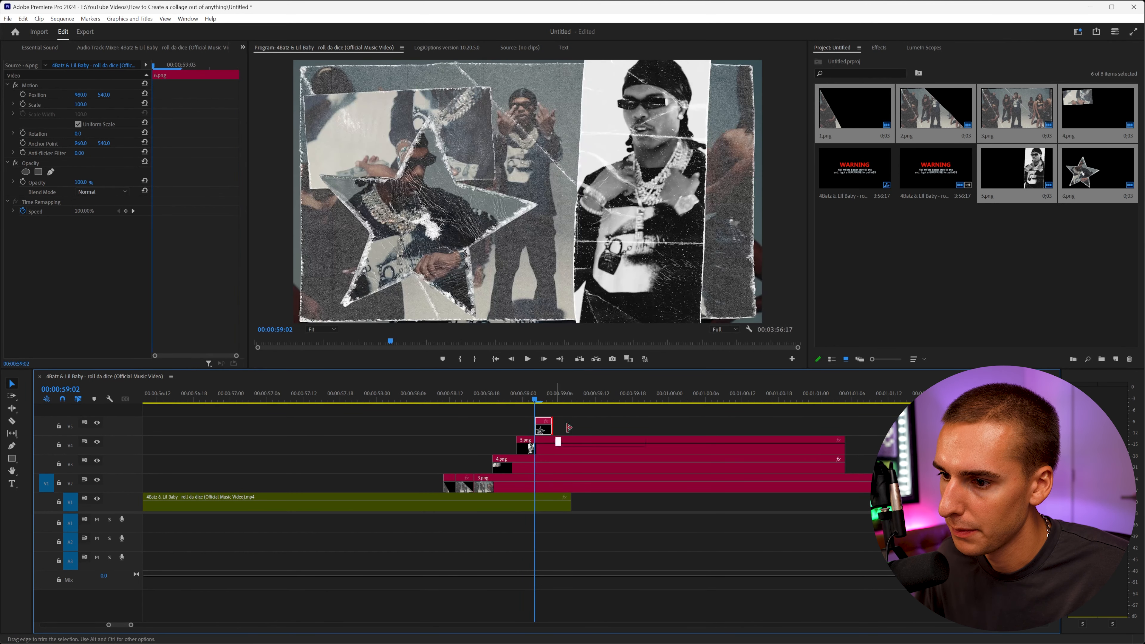
drag(569, 428, 571, 428)
Cut all collage pieces at one point so they end together where the music video resumes.
click(571, 400)
key(c)
click(573, 447)
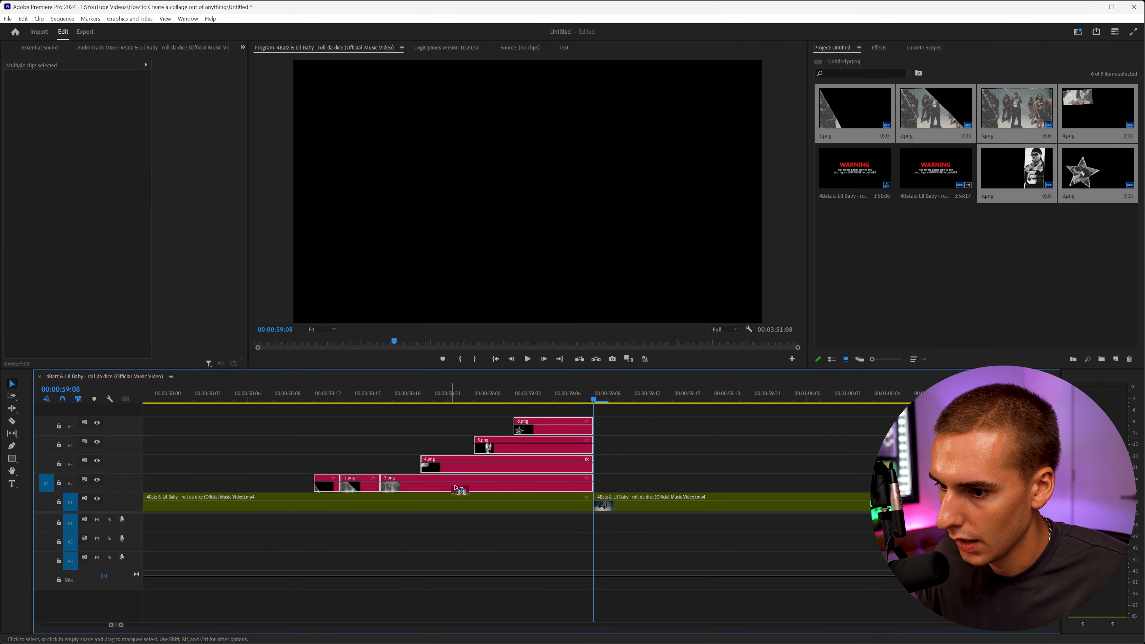
drag(453, 489, 456, 489)
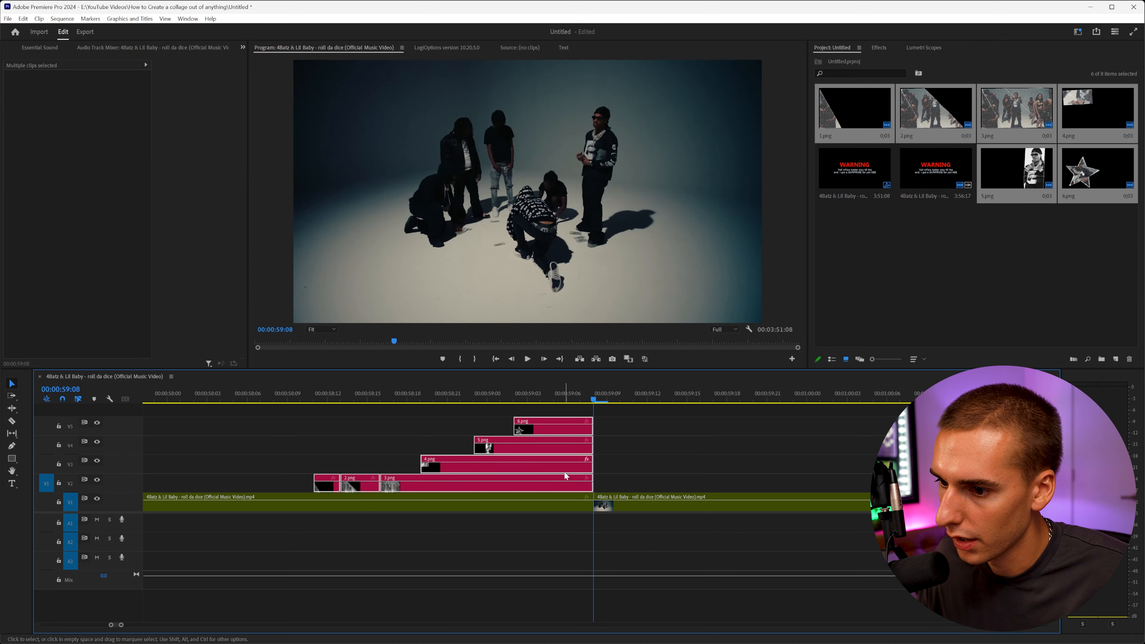
drag(550, 472, 564, 471)
Play back the finished collage sequence.
drag(590, 401, 251, 409)
key(space)
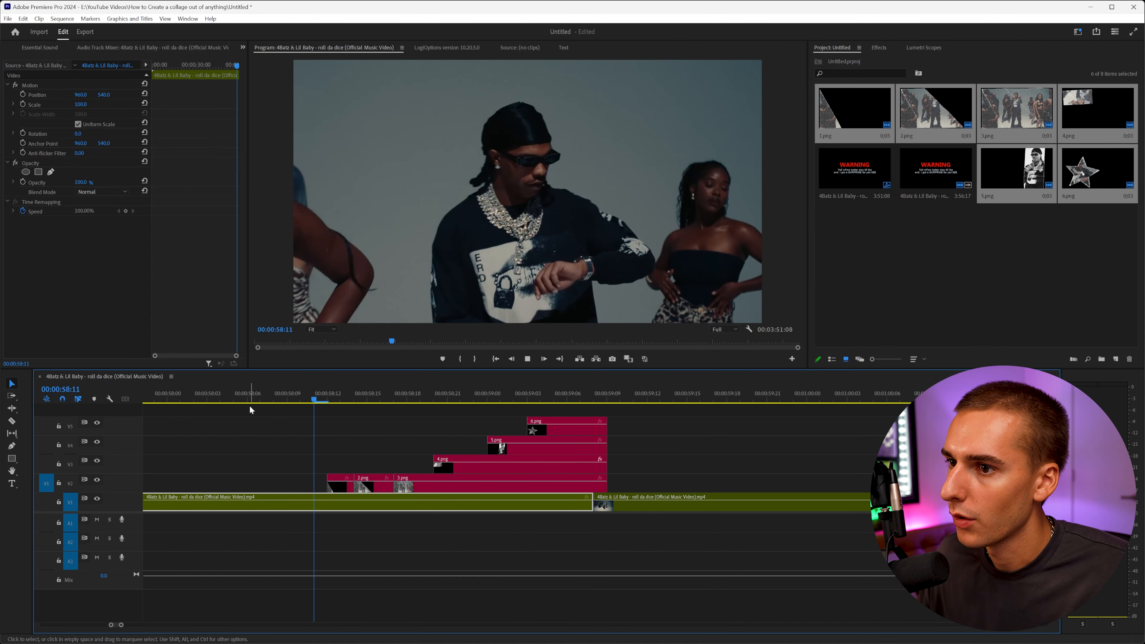
click(581, 398)
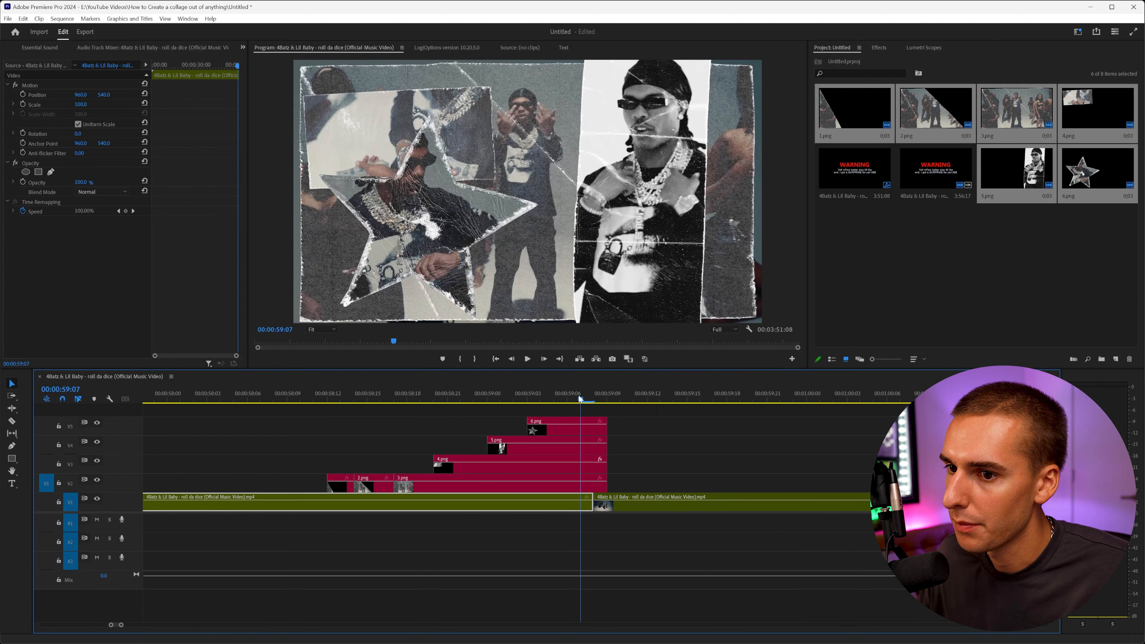
Play back the collage from just before the first torn piece appears.
drag(573, 399, 260, 409)
key(space)
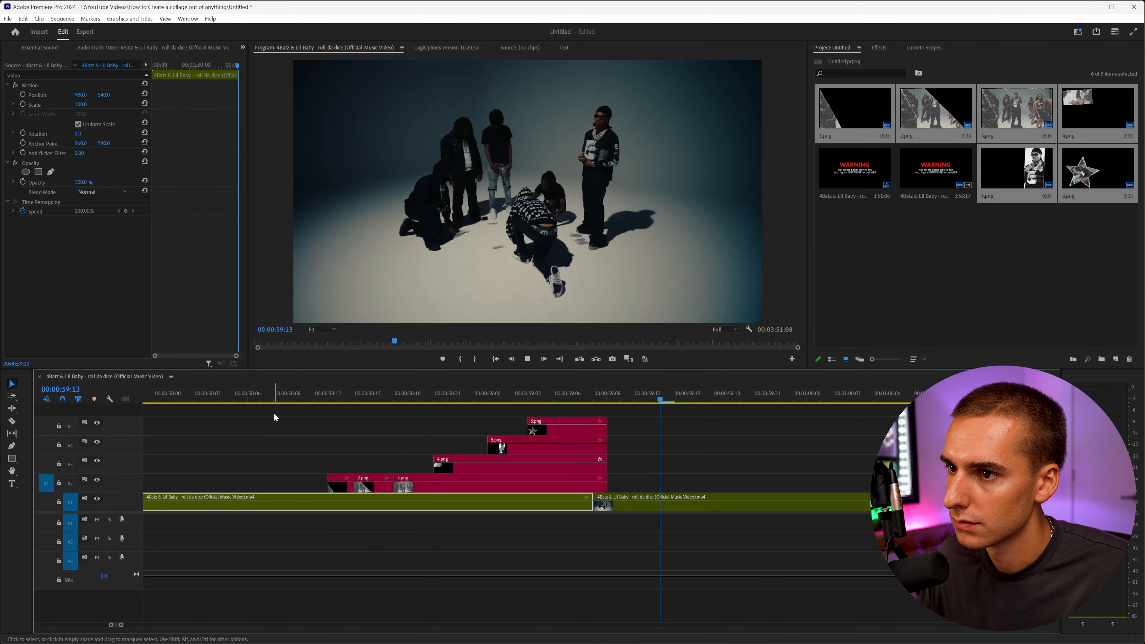
click(289, 399)
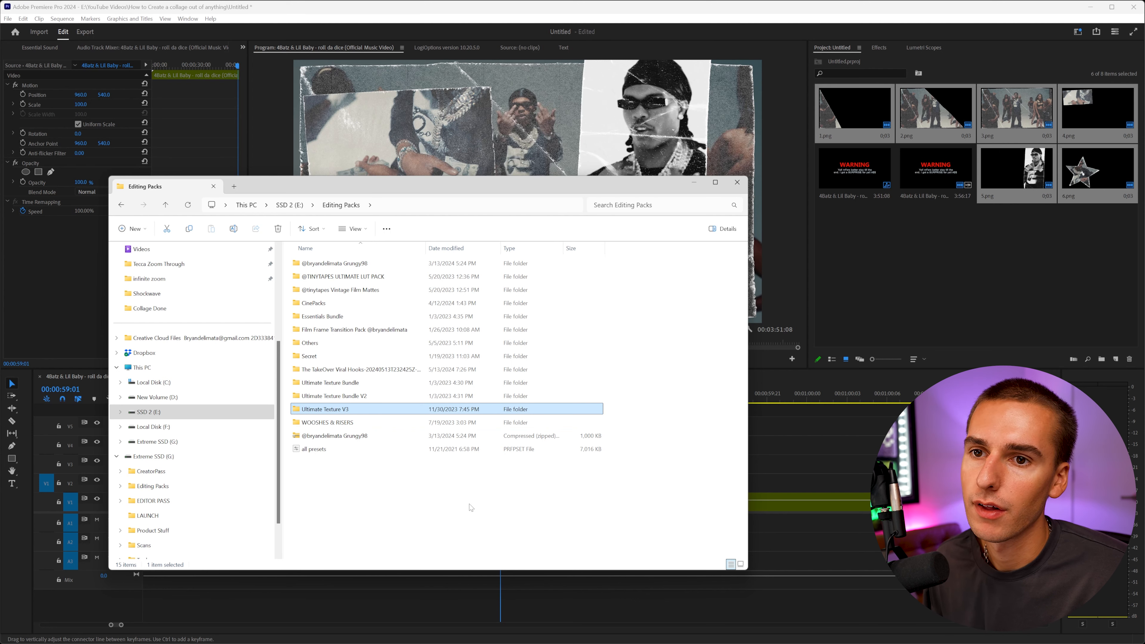
Import Masking 8 from the Tape v2 Masking Tape folder and place it on a track above 4.png, starting with 4.png.
double_click(338, 396)
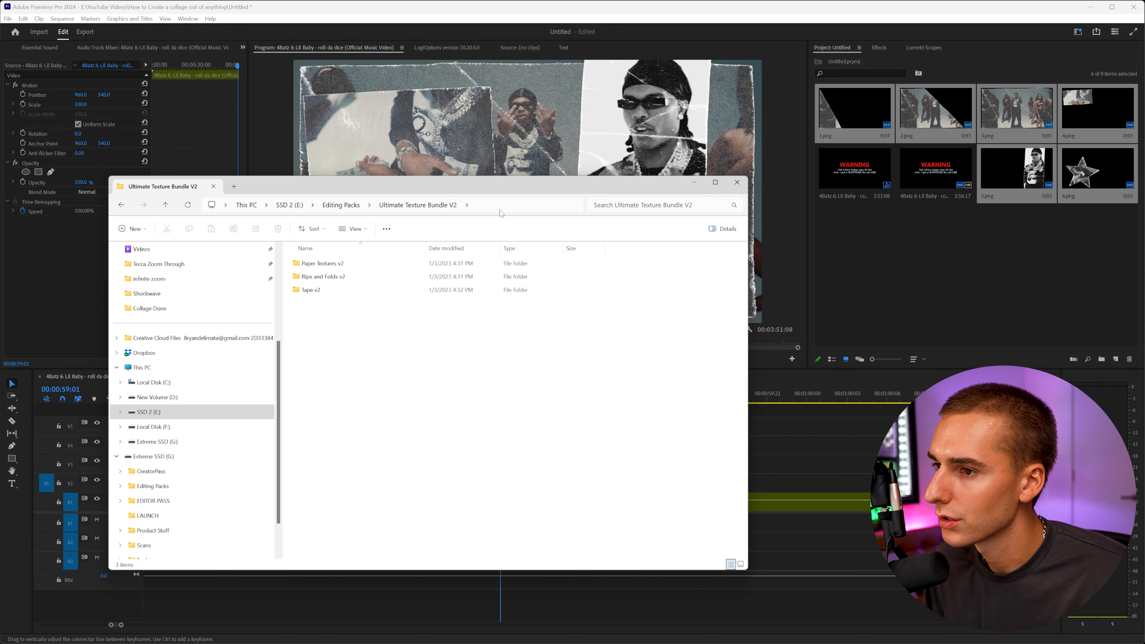
double_click(333, 290)
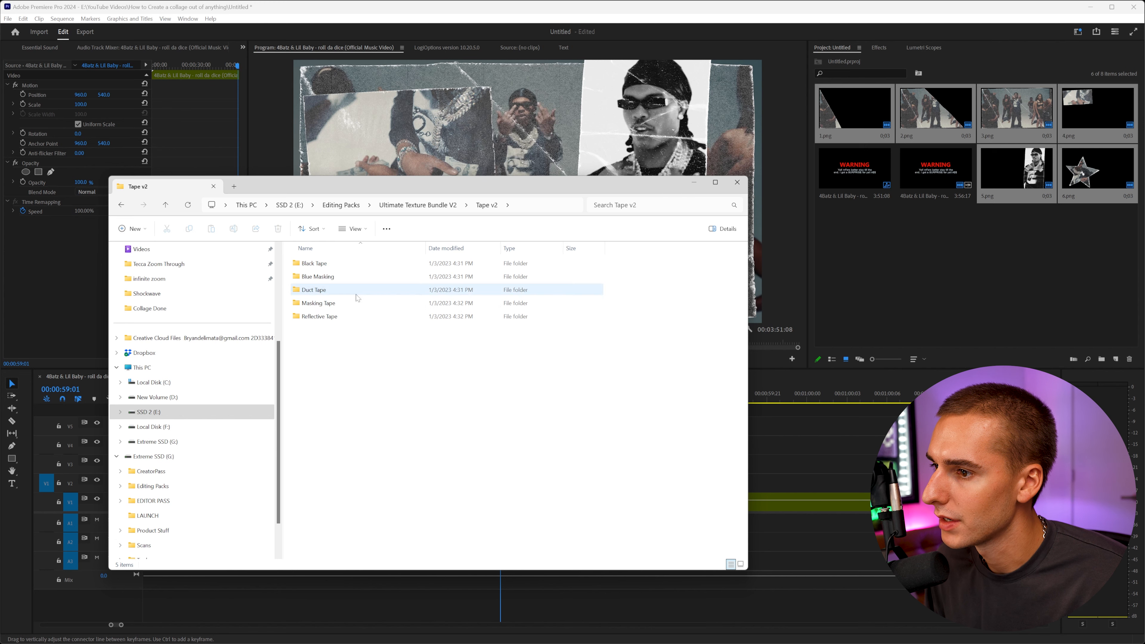
double_click(340, 292)
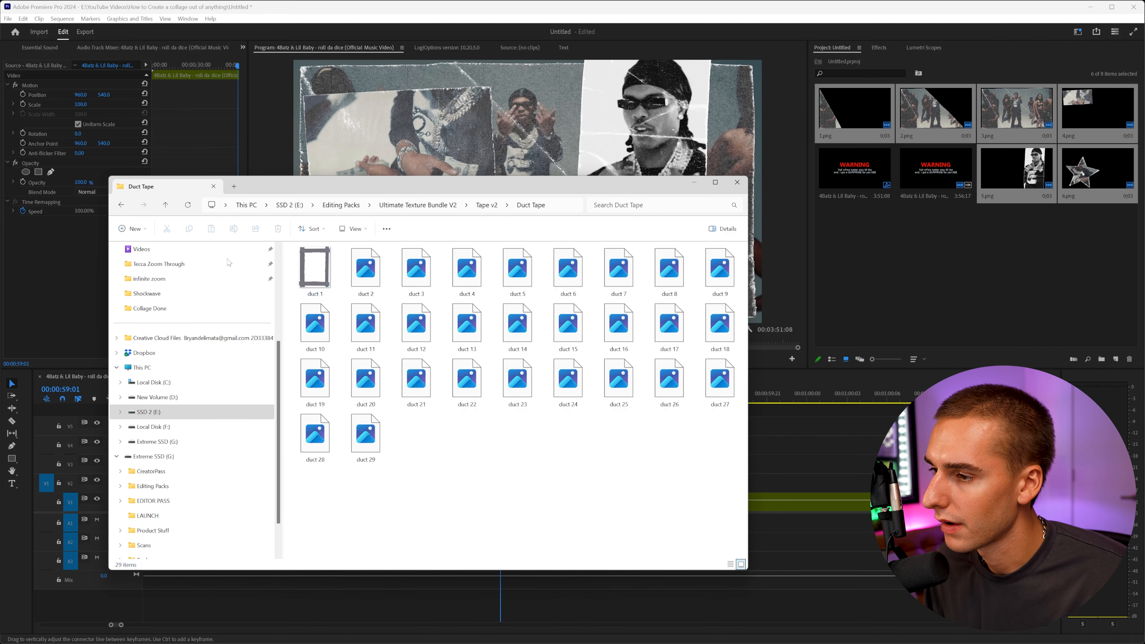
key(alt+Left)
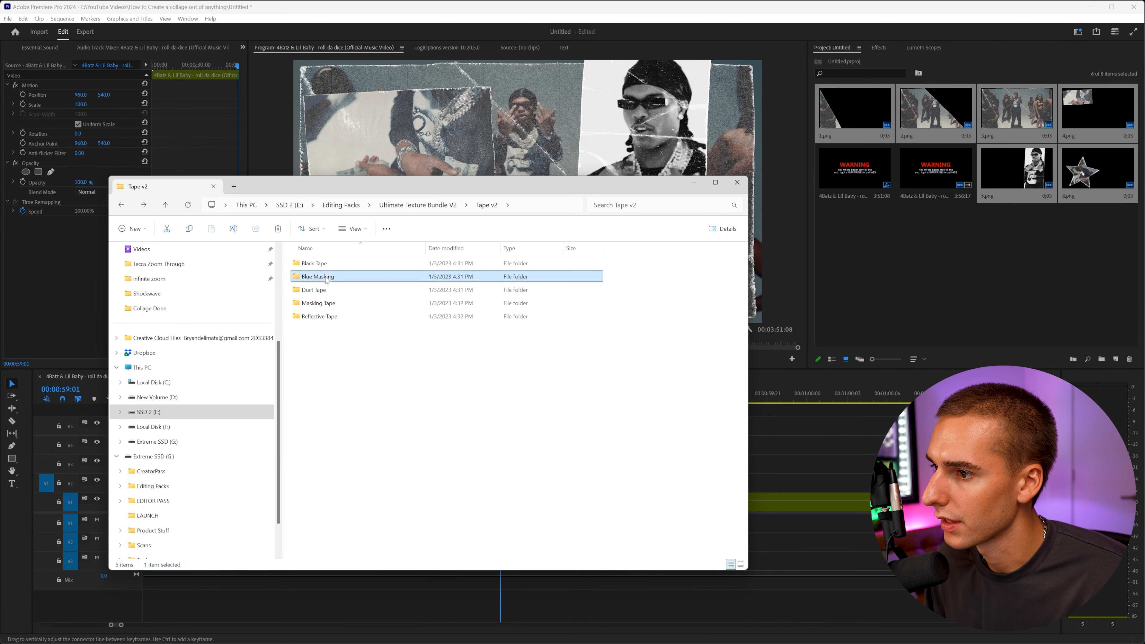
double_click(322, 304)
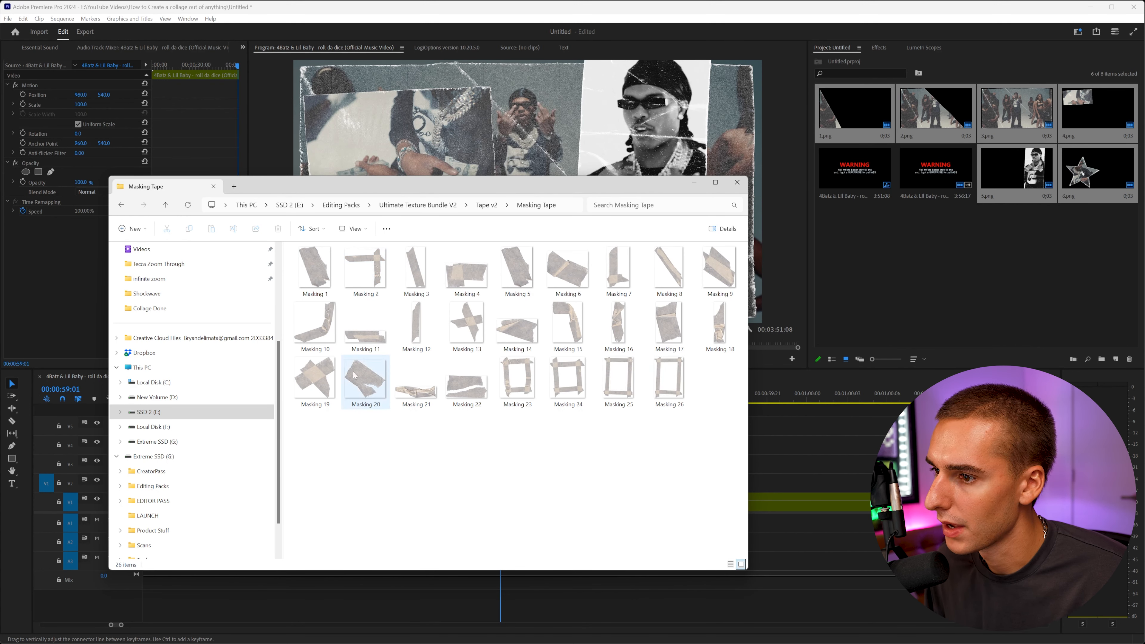
drag(666, 271, 437, 444)
drag(640, 420, 524, 452)
drag(524, 451, 524, 431)
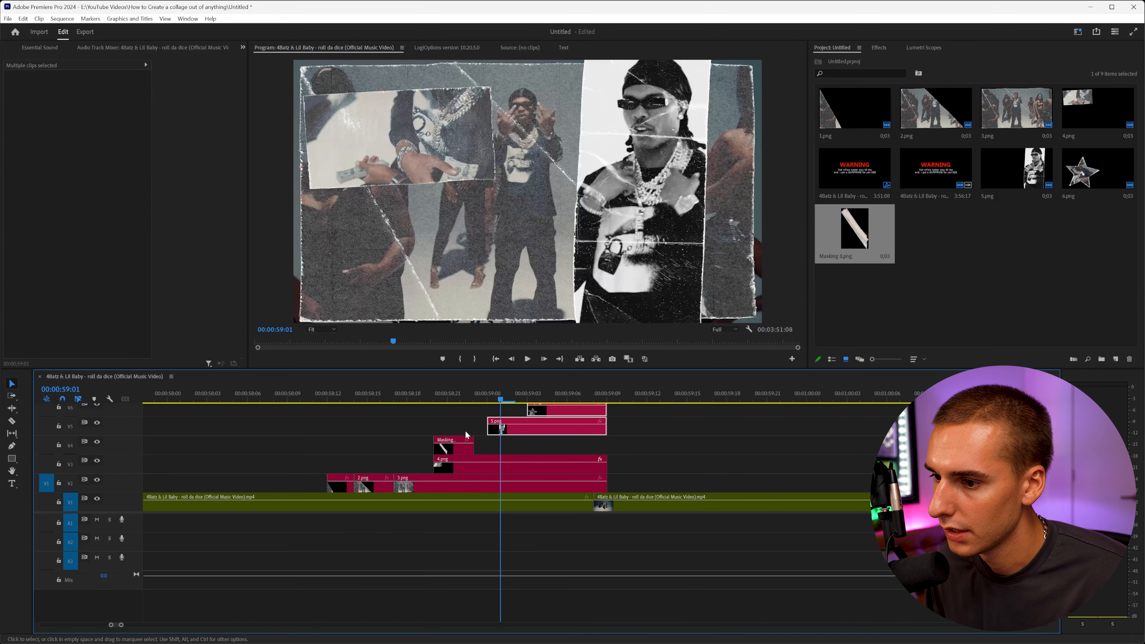
Scale down, rotate and position the masking tape across the upper edge of the 4.png photo piece.
click(437, 395)
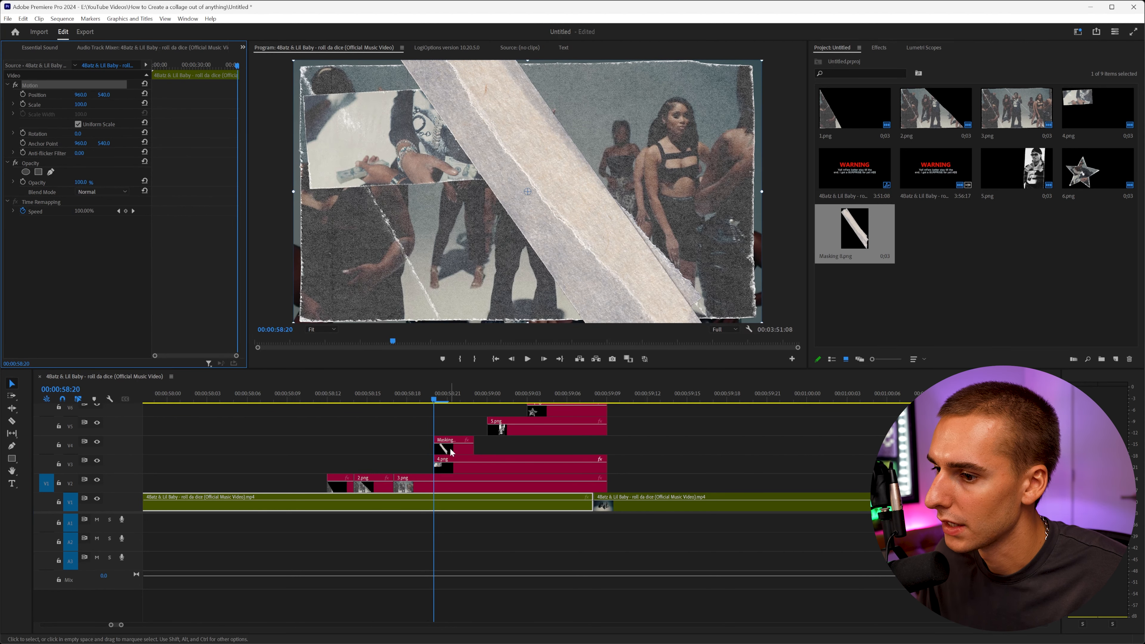
click(454, 231)
drag(83, 106, 45, 108)
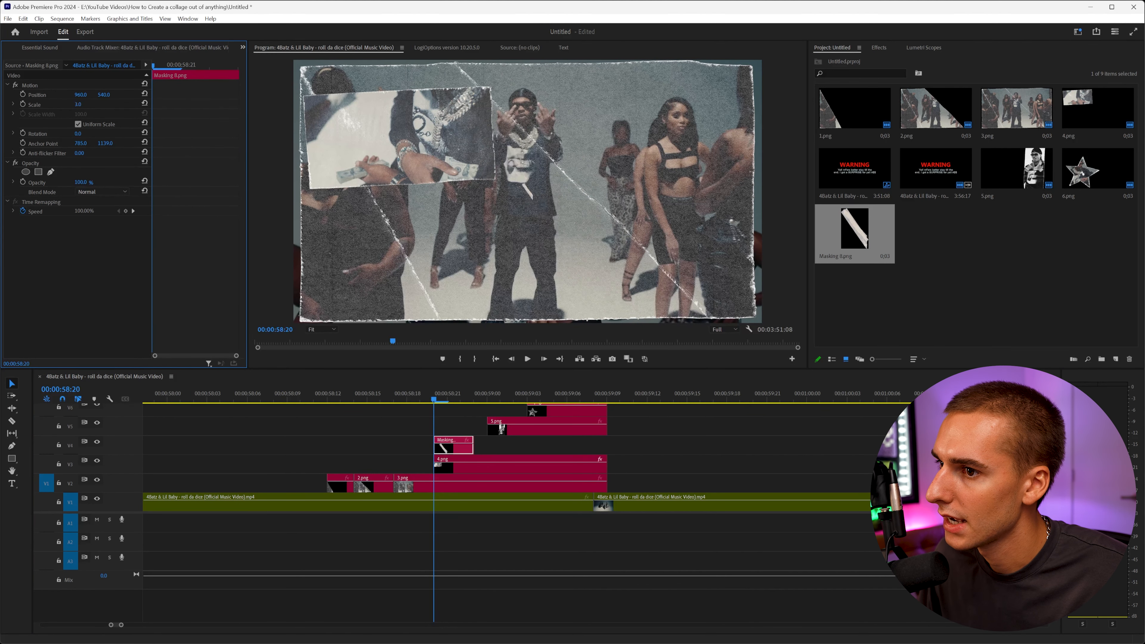
drag(560, 193, 564, 171)
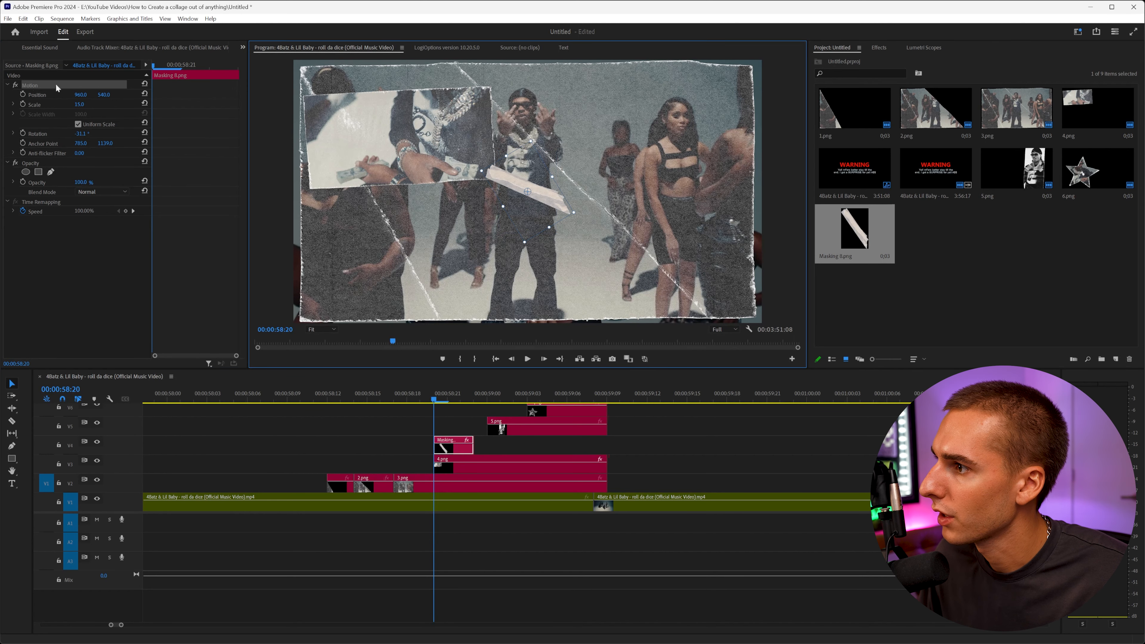
drag(557, 175, 397, 96)
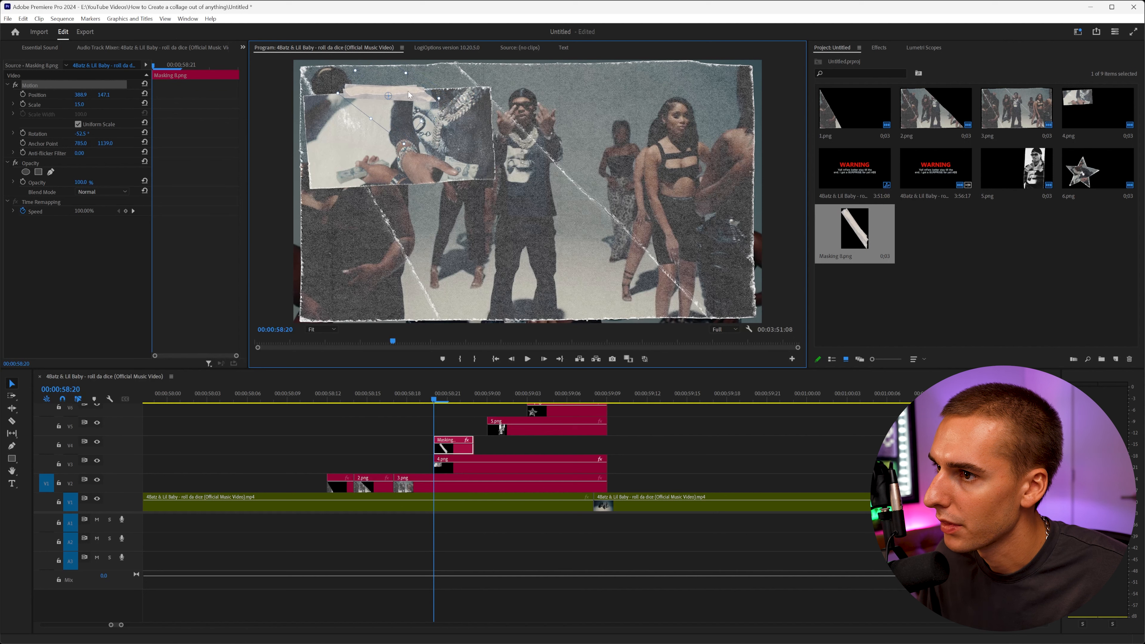
Import Masking 11 into the project and extend the Masking 8 clip to end with the other collage pieces.
drag(428, 398, 391, 413)
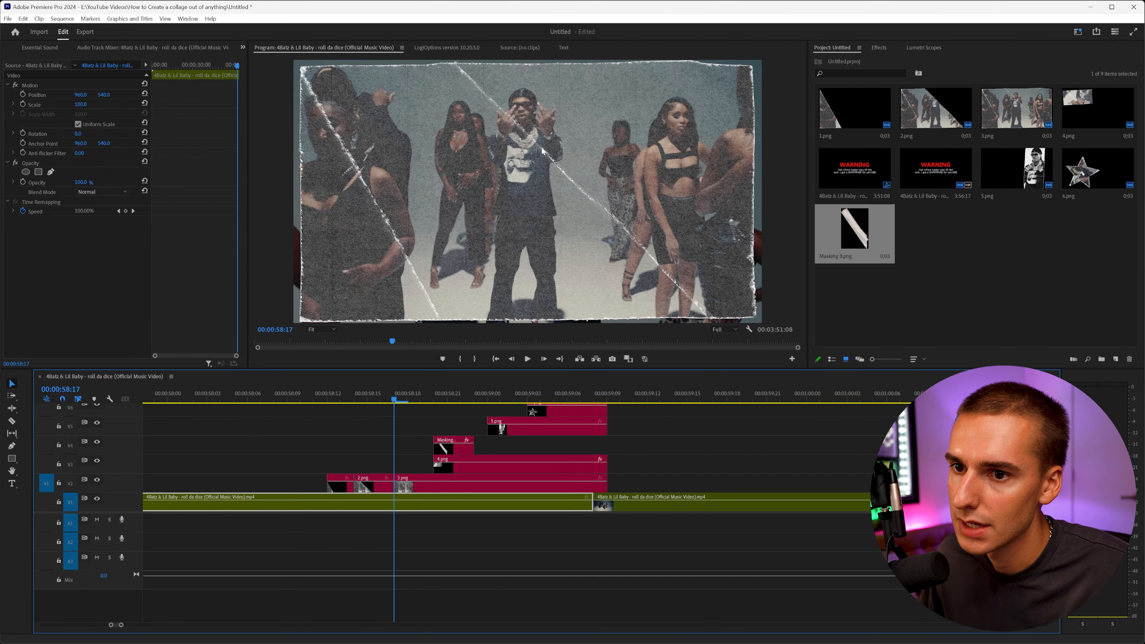
click(397, 609)
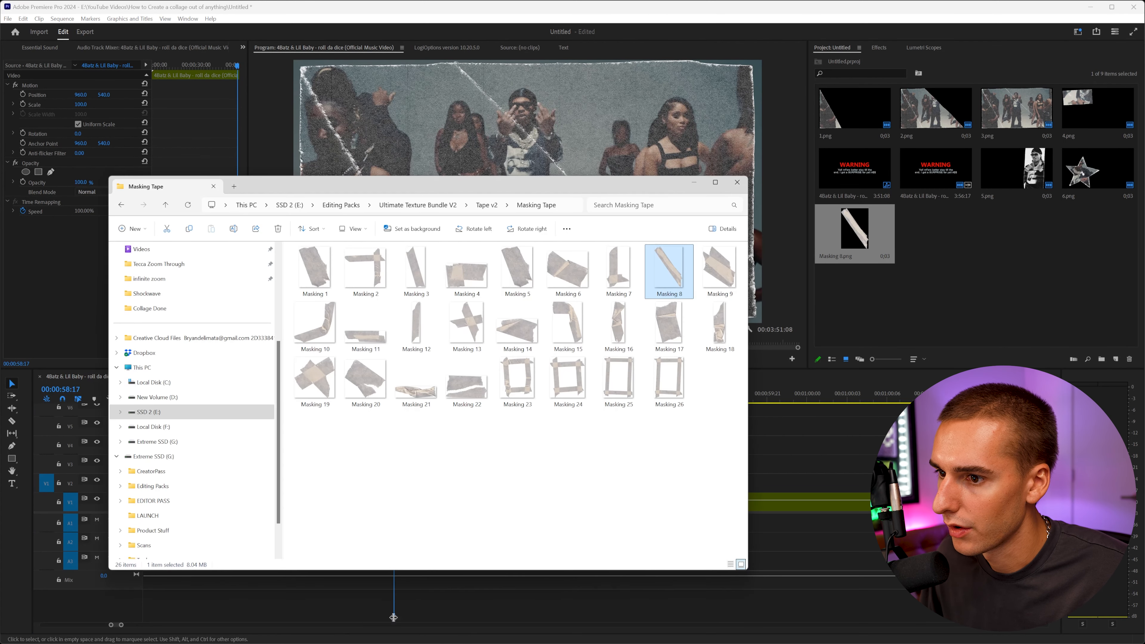
drag(366, 333, 952, 292)
click(1000, 280)
drag(475, 447, 614, 452)
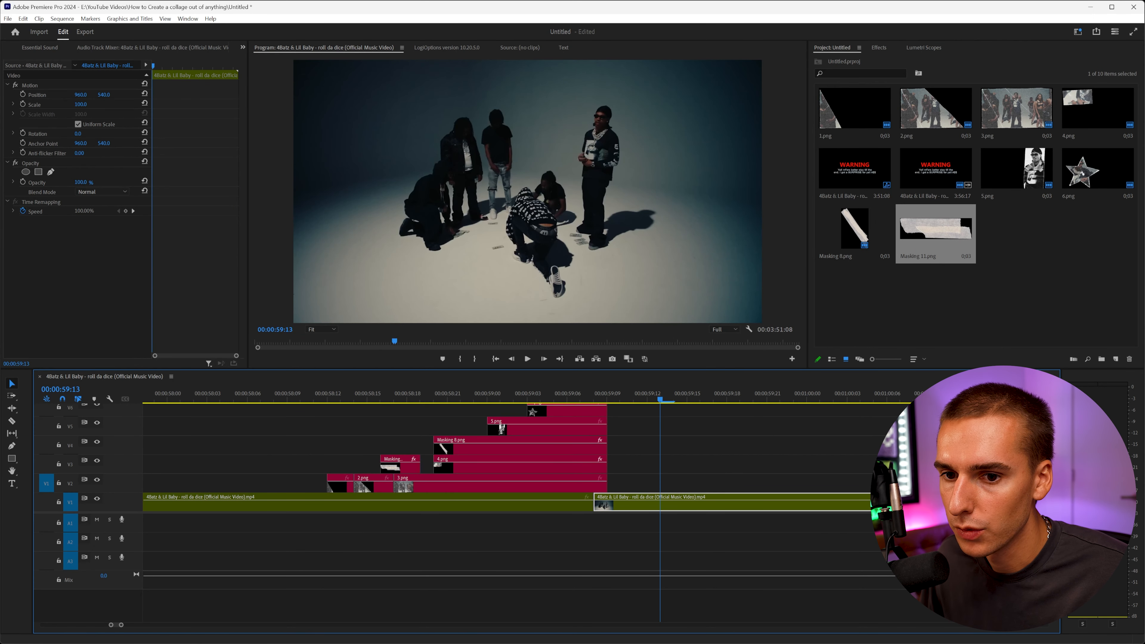
Move 4.png, Masking 8 and 5.png up one track so Masking 11 gets its own track.
key(ctrl+minus)
key(ctrl+minus)
key(ctrl+equal)
drag(626, 474, 549, 424)
key(alt+Up)
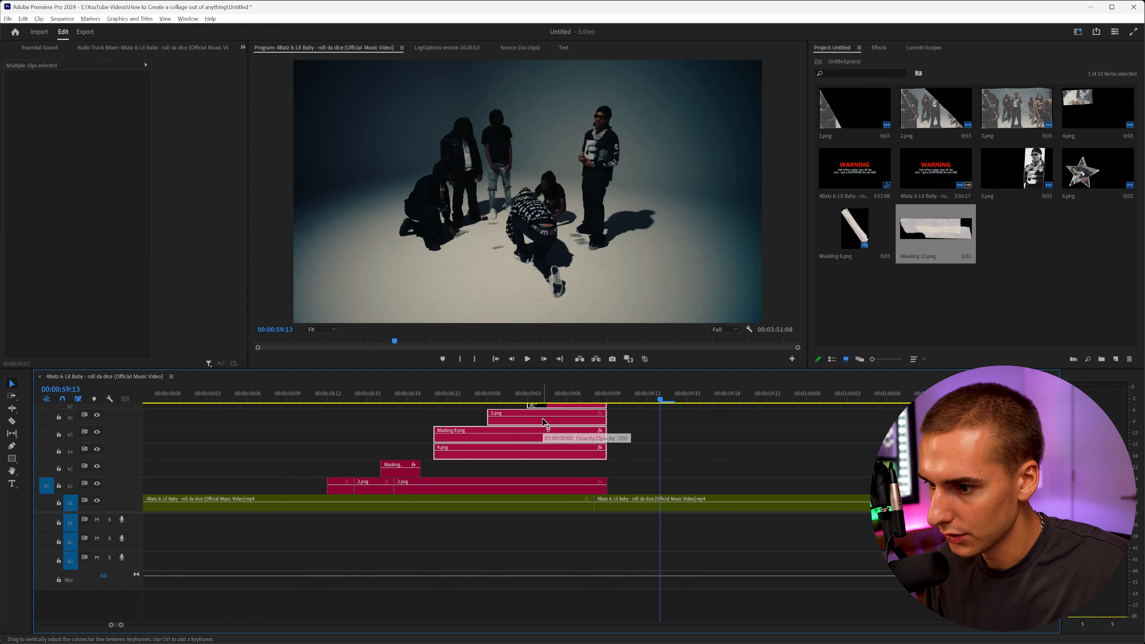
Extend the Masking 11 clip to end together with the other collage pieces.
drag(328, 393, 488, 417)
key(space)
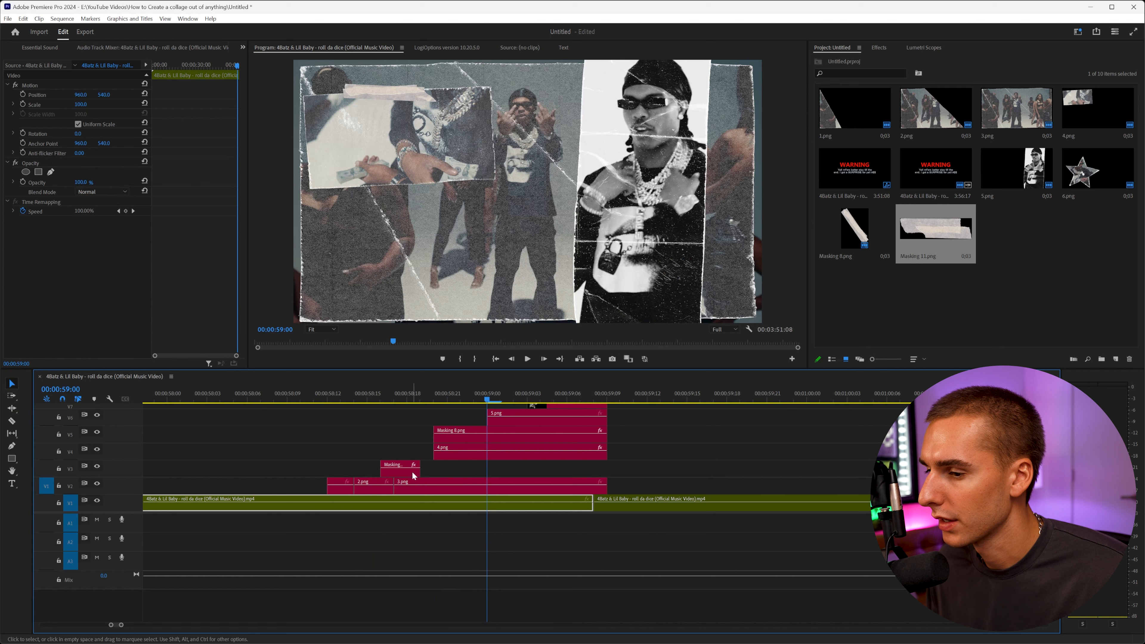
drag(424, 470, 607, 470)
drag(372, 399, 525, 416)
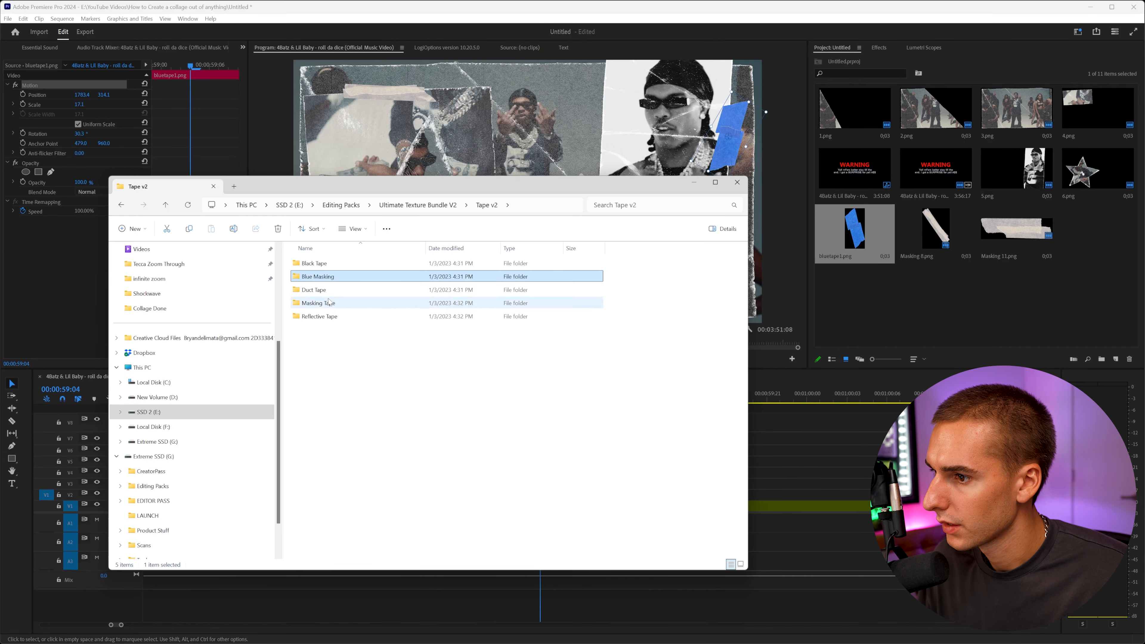
Place black 7 from the Black Tape folder on the top track, starting with the star piece.
double_click(328, 317)
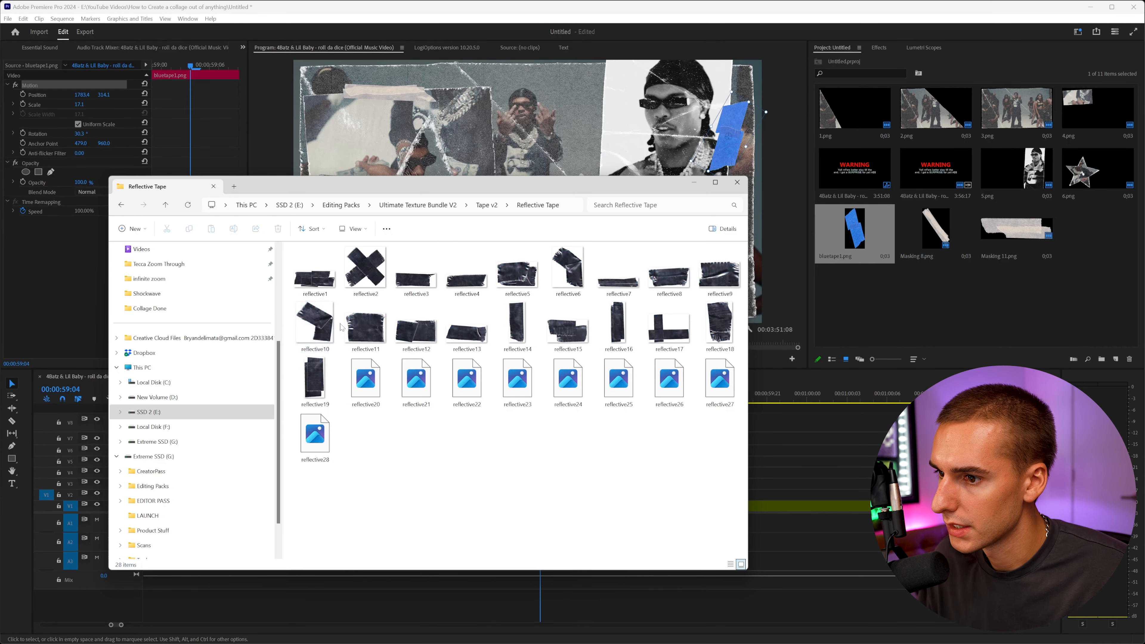
key(alt+Left)
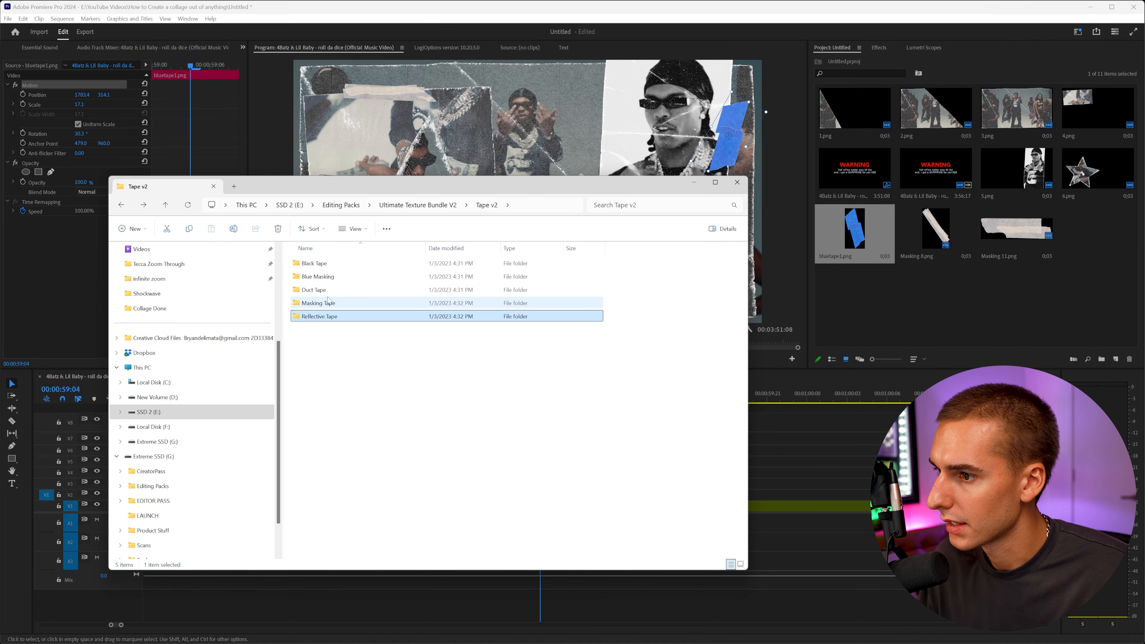
double_click(315, 264)
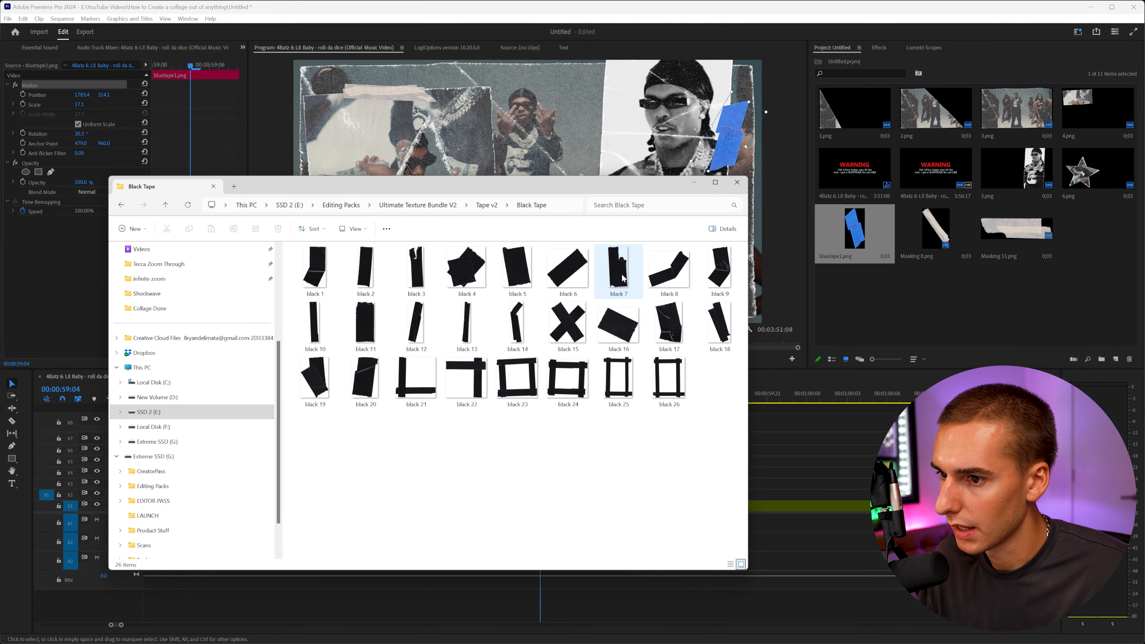
drag(619, 275, 528, 413)
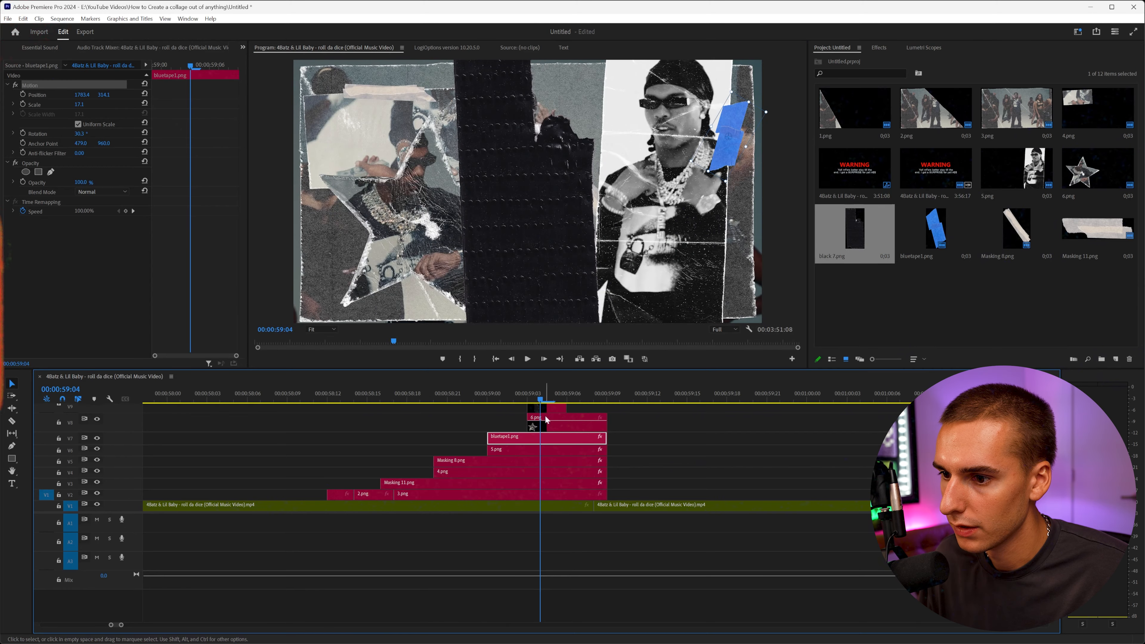
Preview the collage with the new tape pieces.
click(296, 388)
key(space)
drag(296, 386, 554, 402)
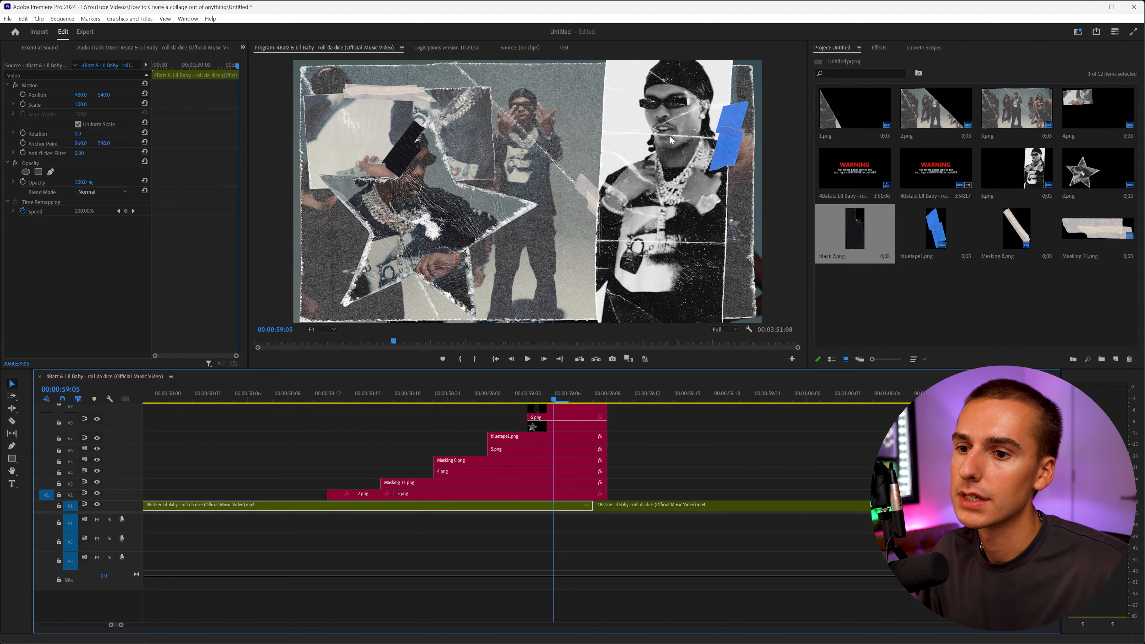
Search the effects for "drop" and apply Drop Shadow to the star piece 6.png.
click(880, 48)
click(862, 58)
text(drop)
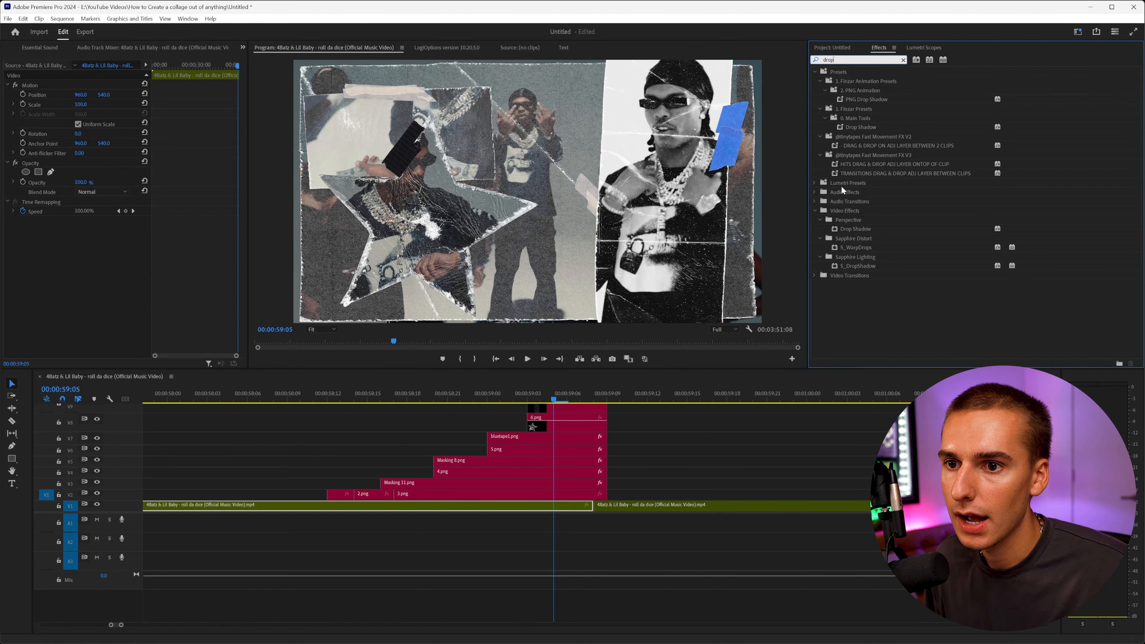
drag(854, 228, 559, 426)
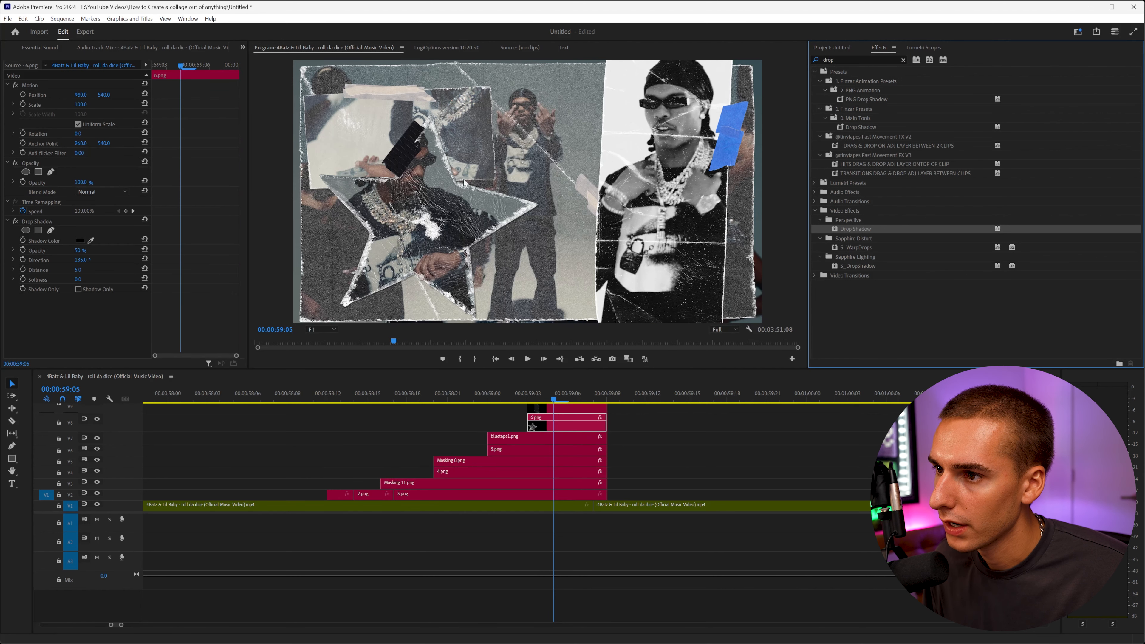
Expand the star's Drop Shadow settings and adjust its distance.
click(16, 222)
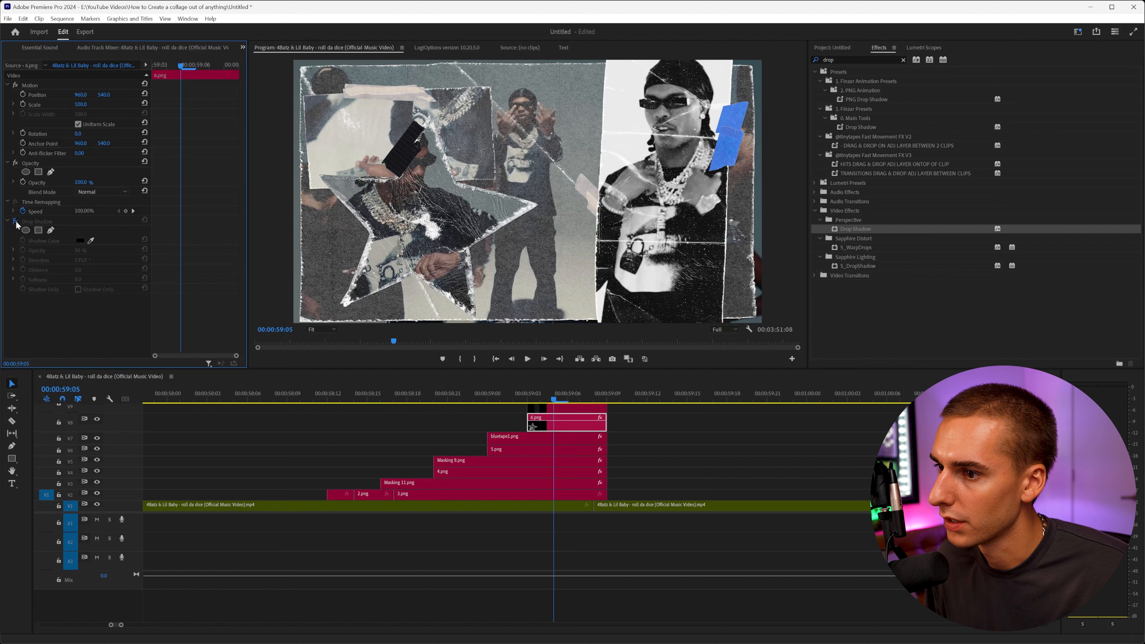
click(16, 222)
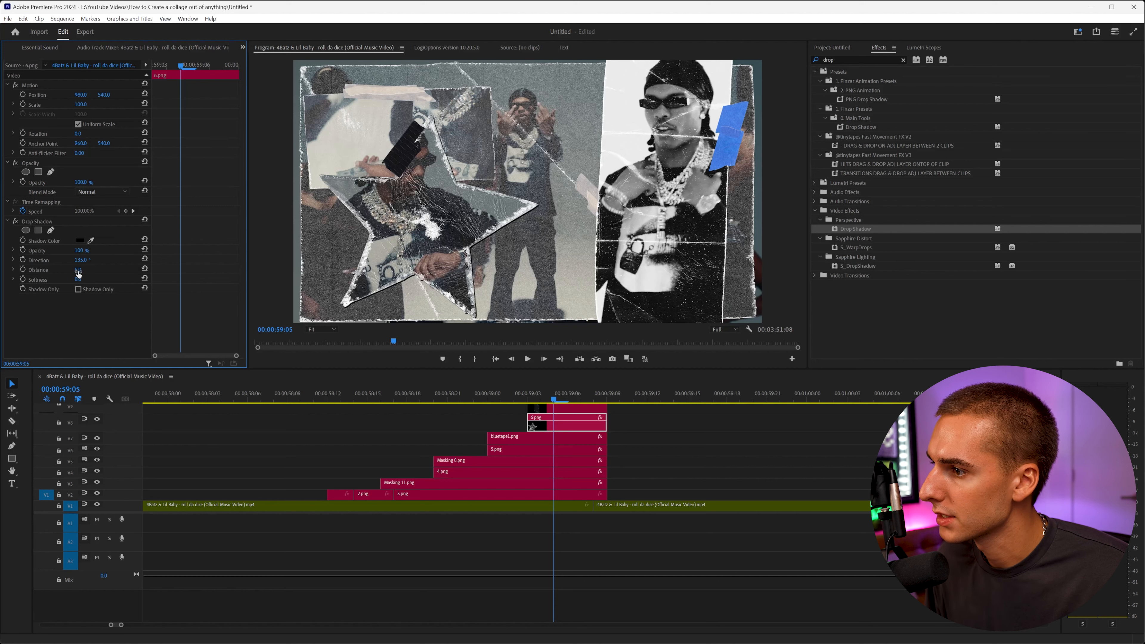
drag(78, 270, 77, 270)
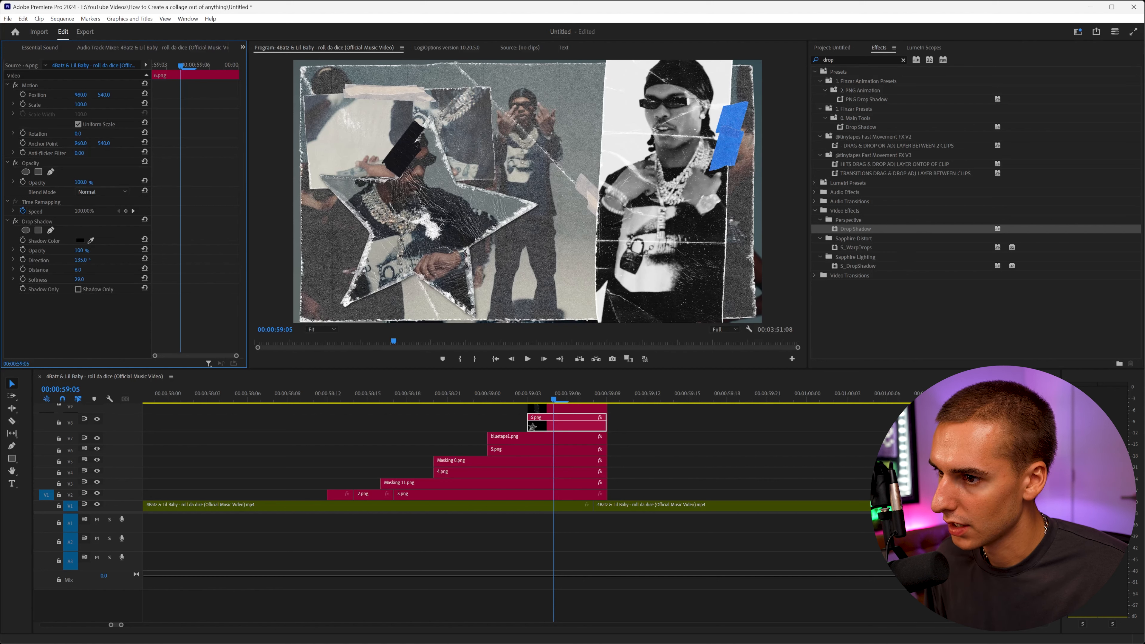
Toggle the star's drop shadow off and on to compare.
click(16, 222)
click(17, 222)
click(16, 222)
click(16, 222)
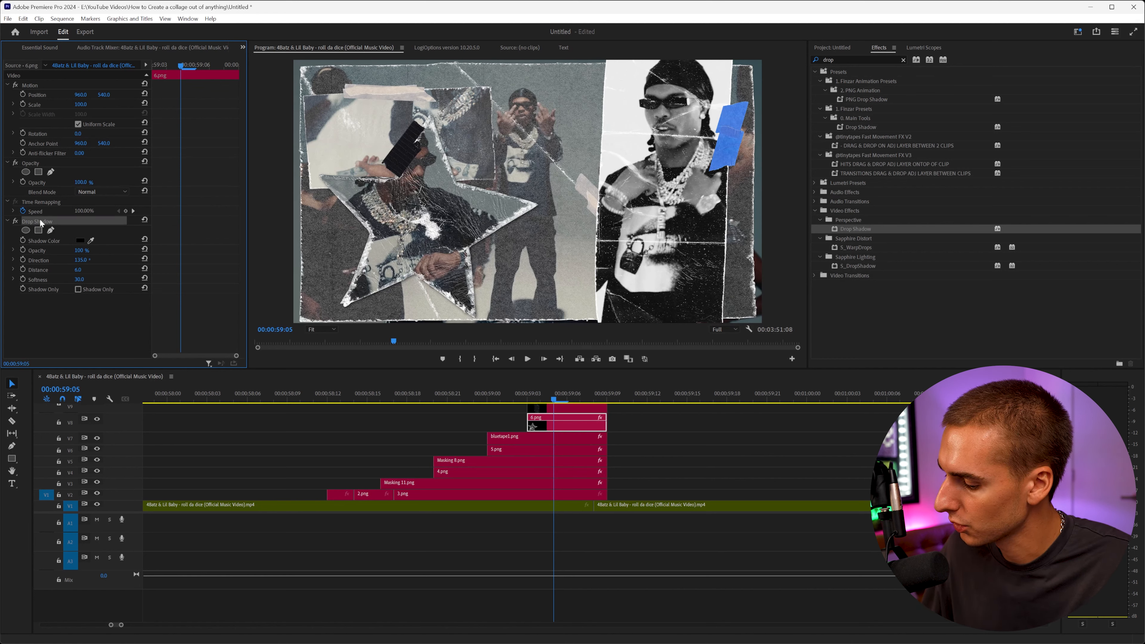
Paste the star's drop shadow attributes onto the 5.png and 4.png pieces.
click(501, 397)
click(499, 452)
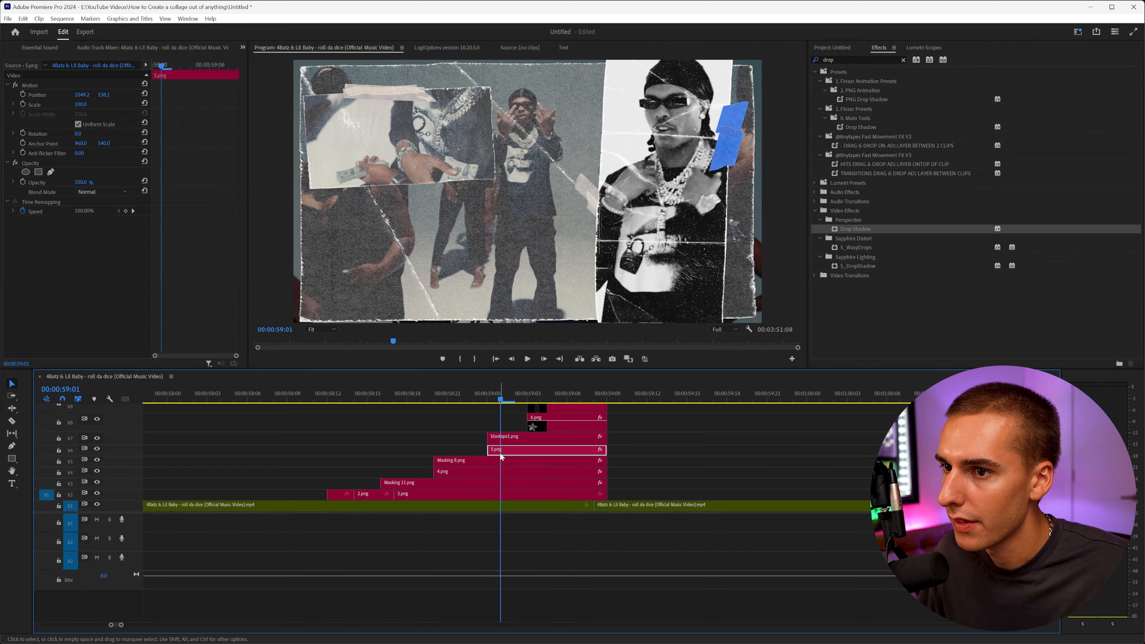
click(448, 395)
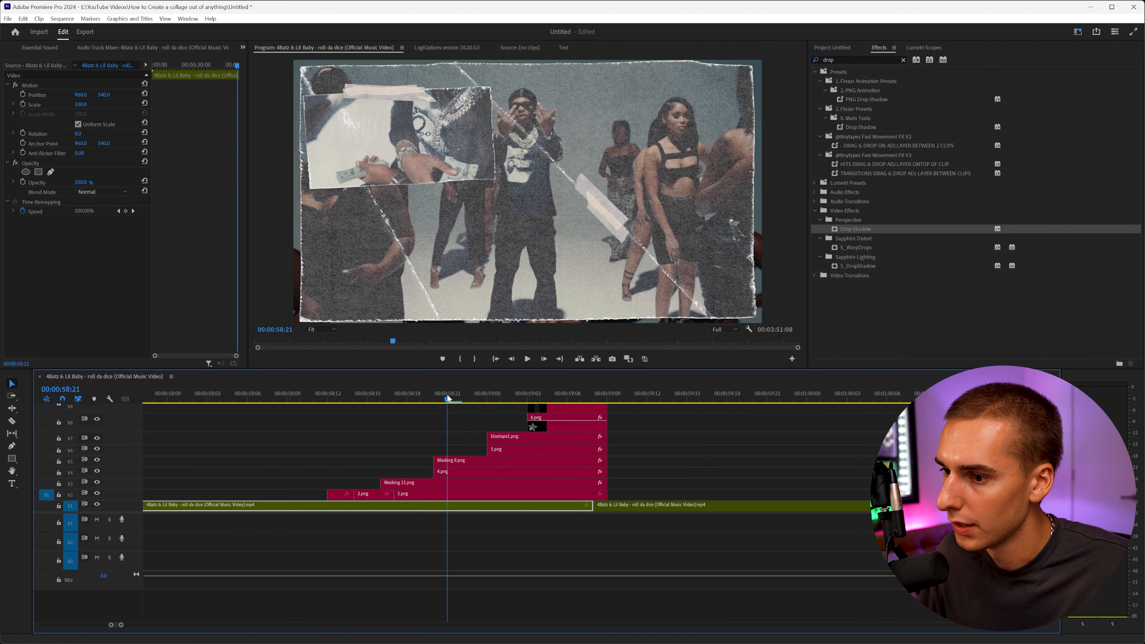
click(451, 473)
key(ctrl+v)
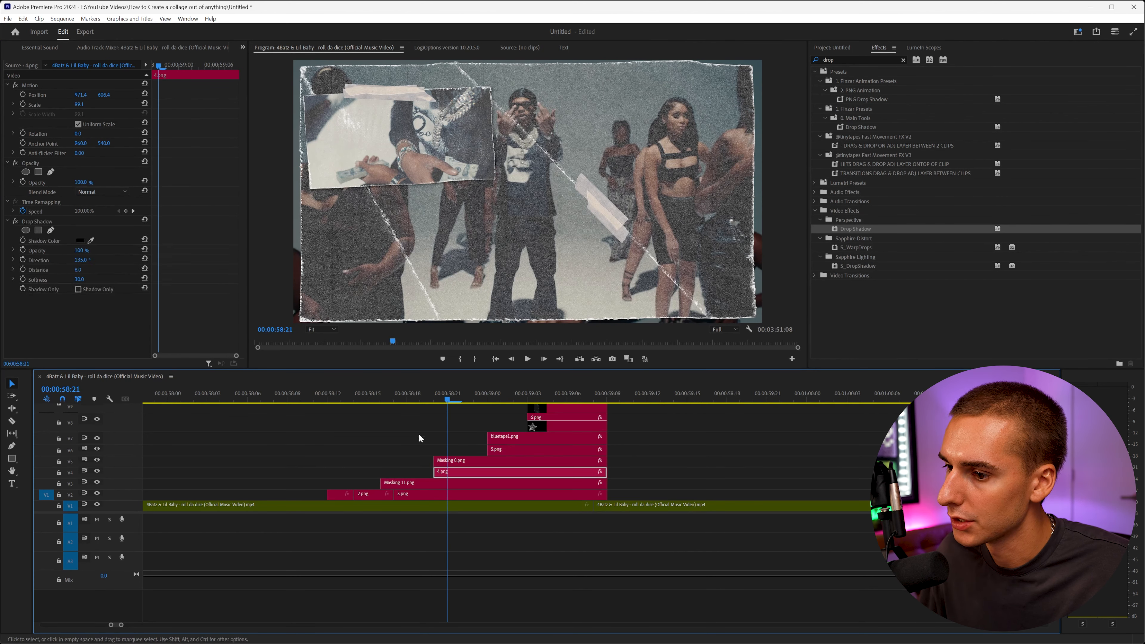
Paste the drop shadow onto the 3.png, 2.png and 1.png pieces.
click(407, 395)
click(410, 494)
click(376, 496)
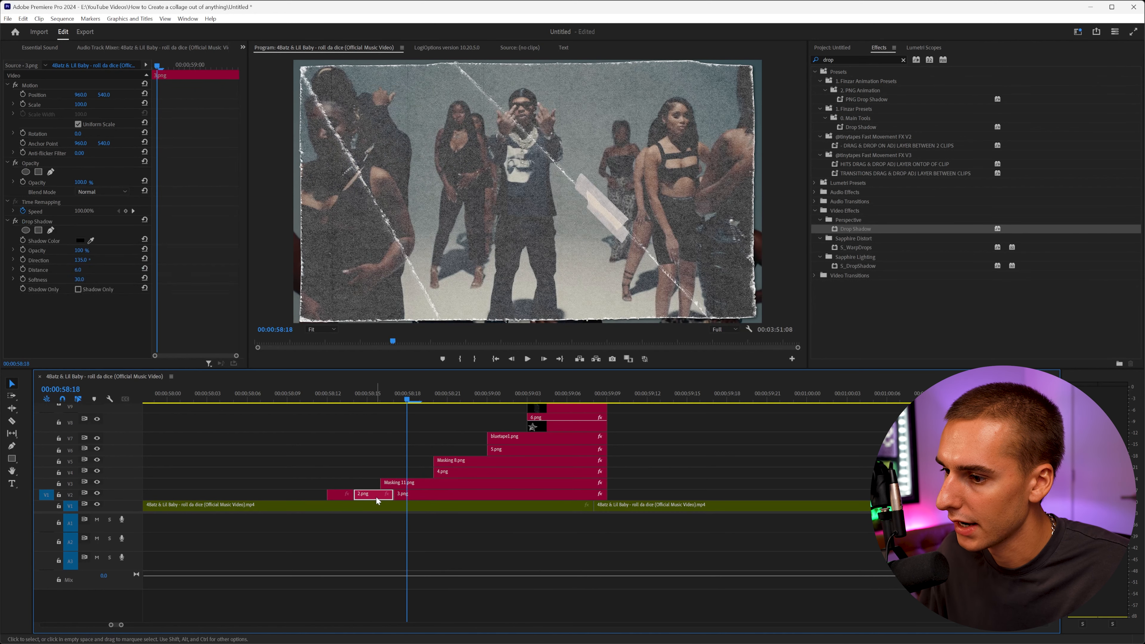
click(336, 503)
Nest the Masking 8.png and 4.png clips into a nested sequence named 4.
click(328, 397)
drag(337, 399, 450, 415)
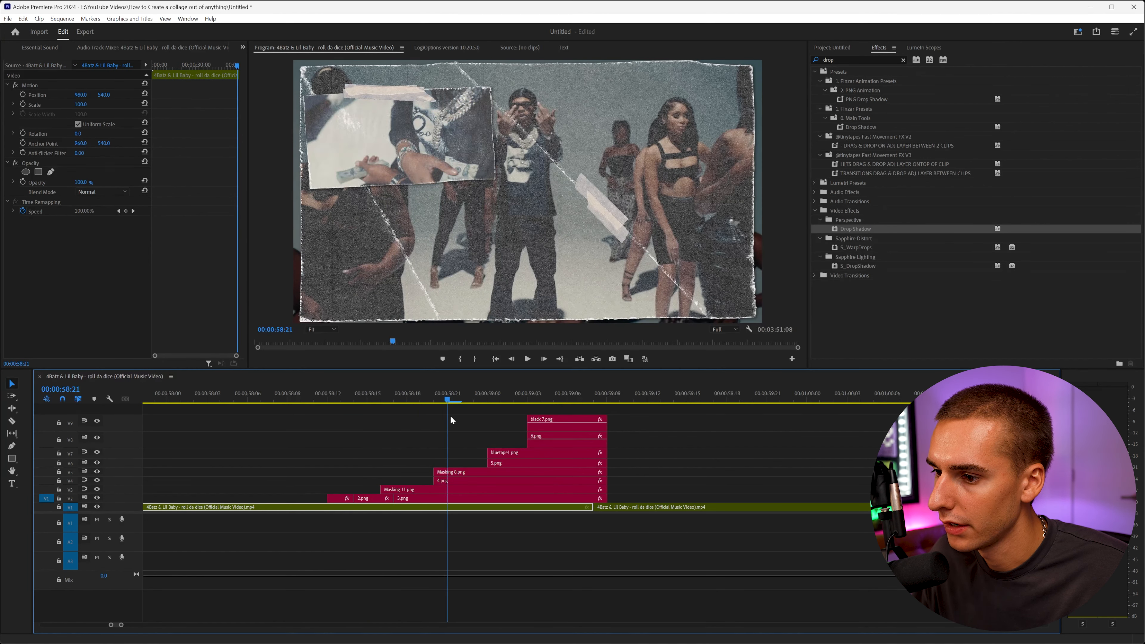
click(453, 480)
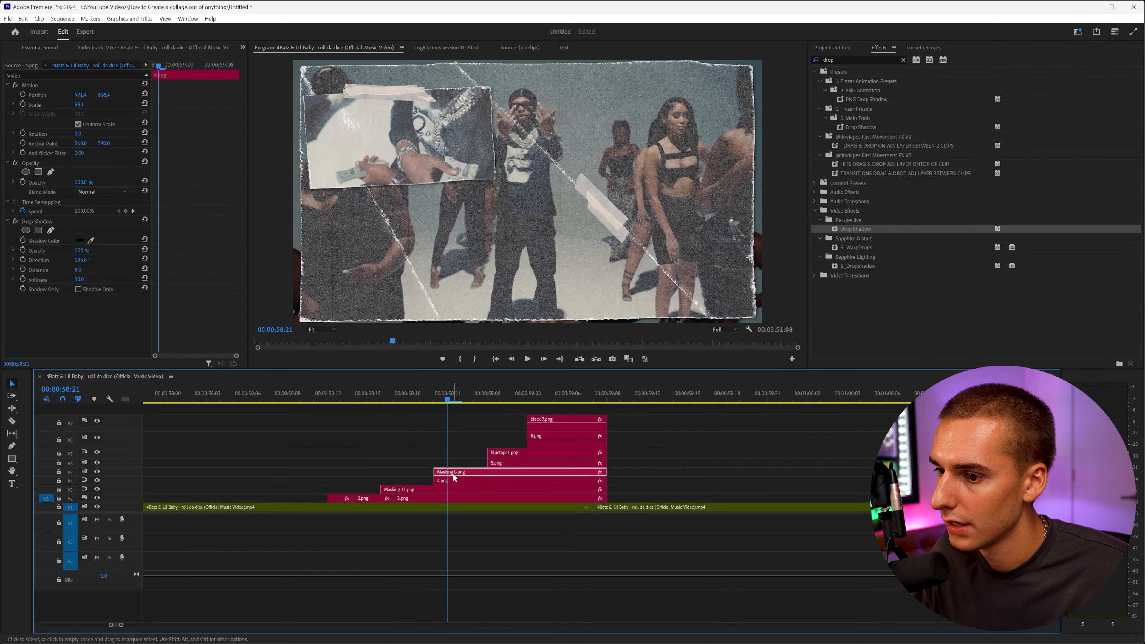
click(453, 474)
shift+click(463, 481)
right_click(464, 481)
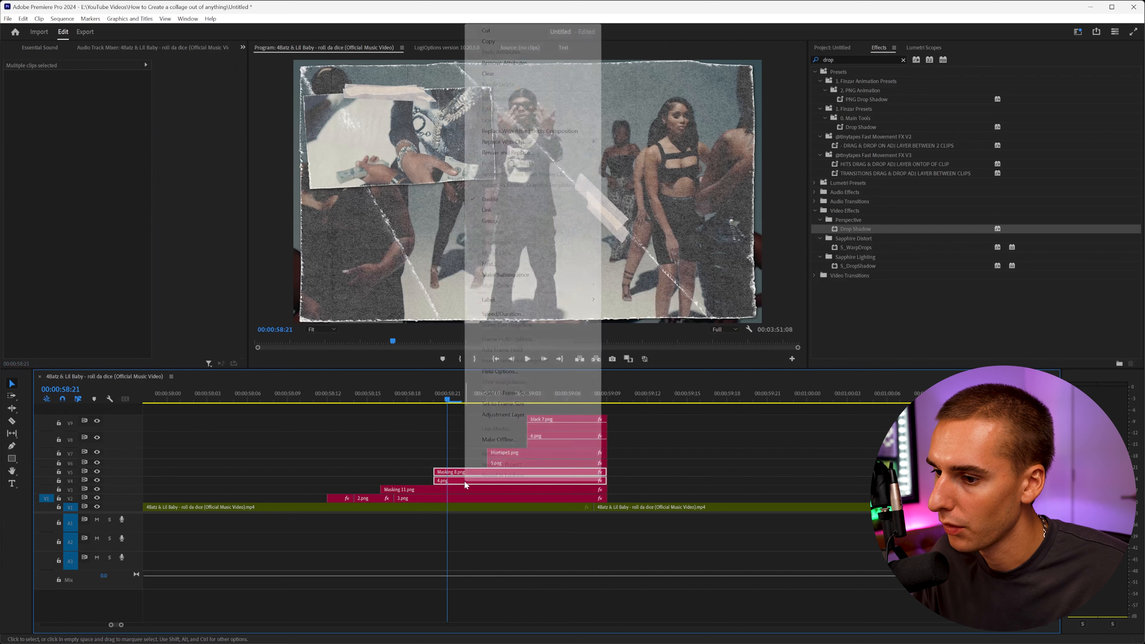
click(489, 264)
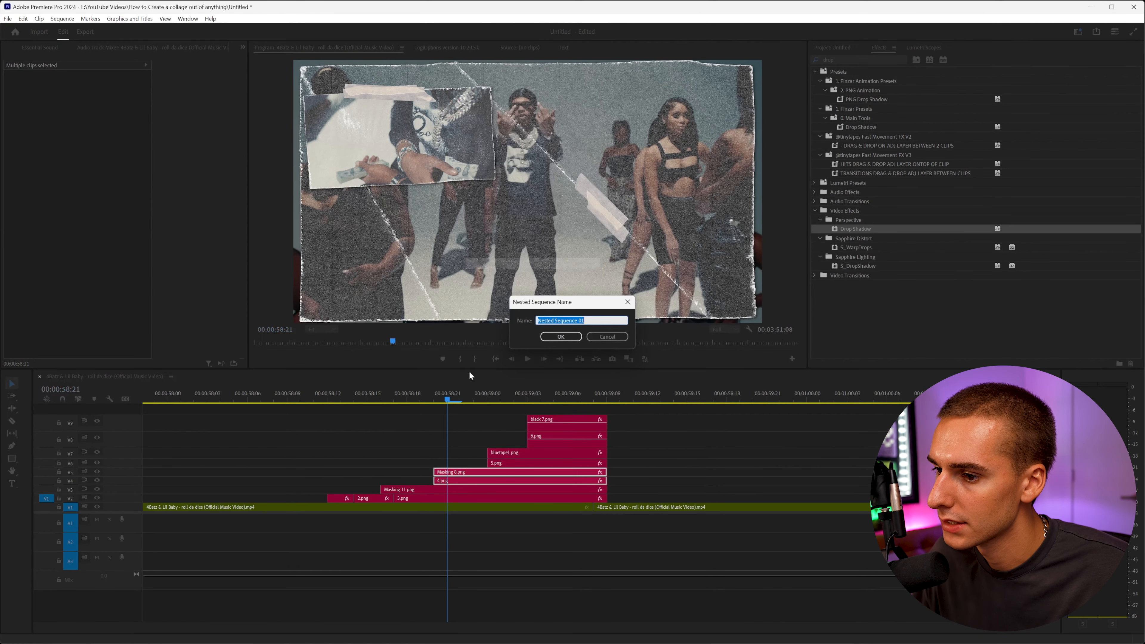
text(4)
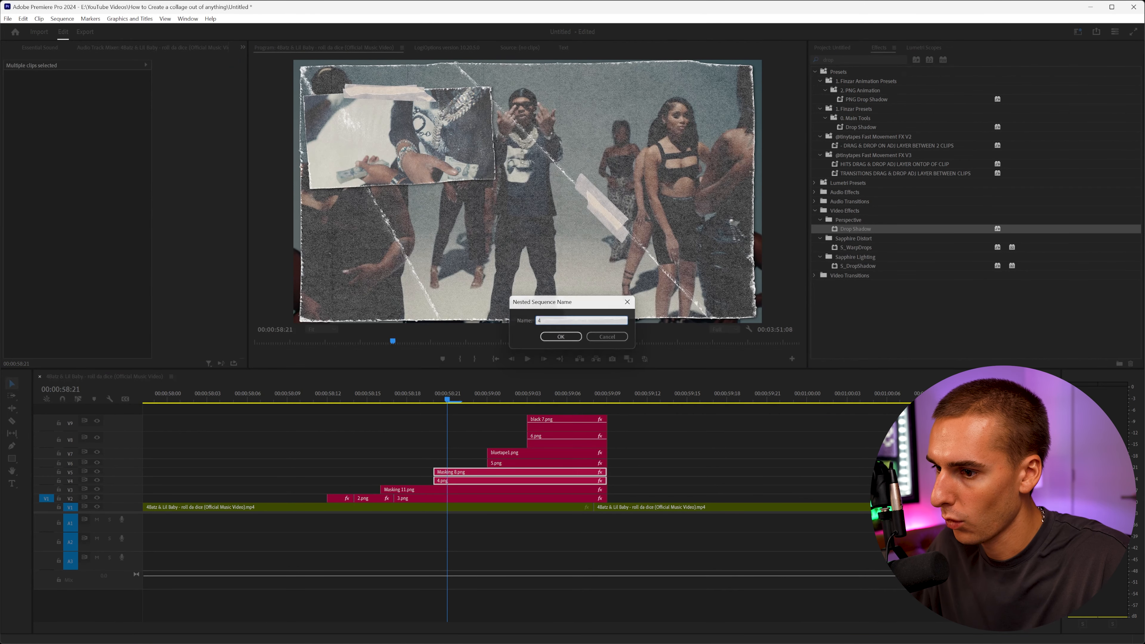
click(562, 337)
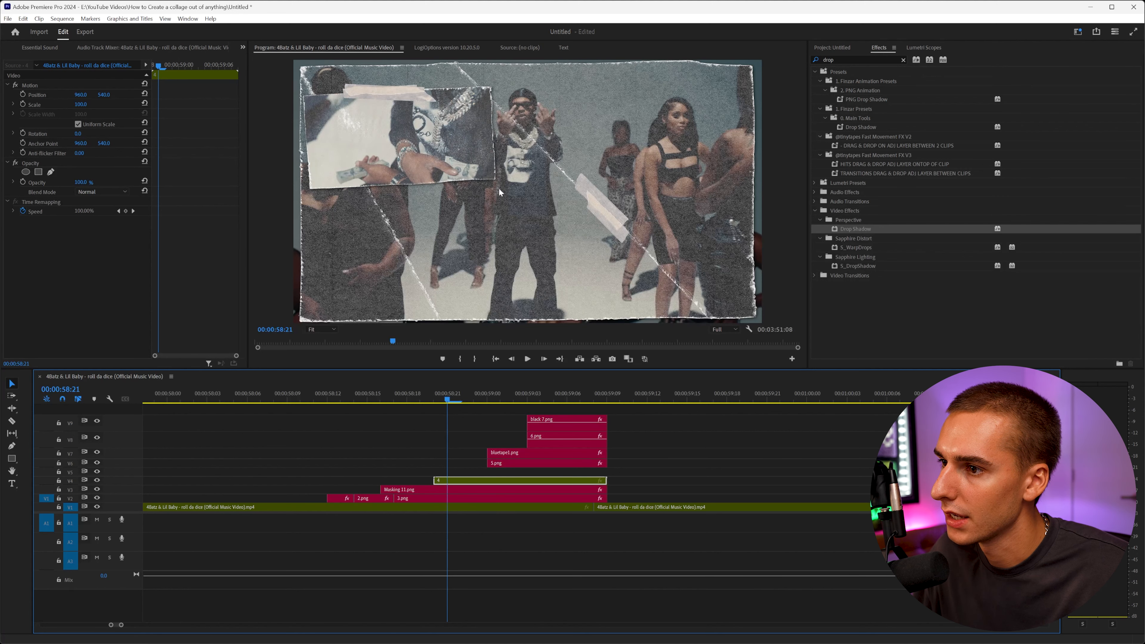
Nest the Bluetape1.png and 5.png clips into a nested sequence named 5.
drag(506, 474, 503, 452)
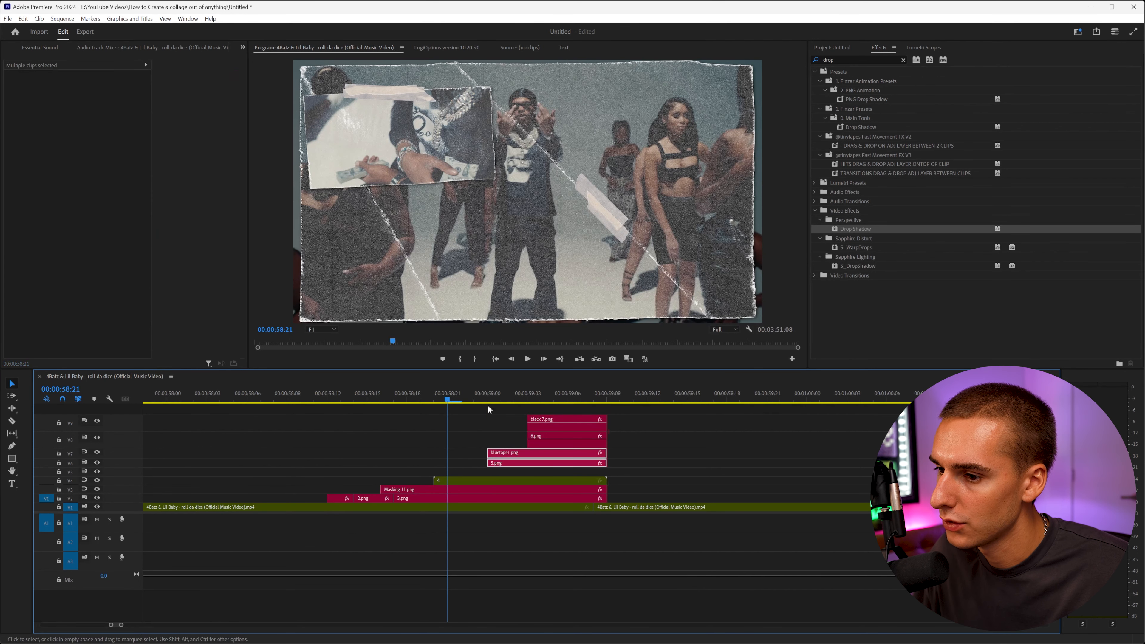
click(494, 396)
click(496, 453)
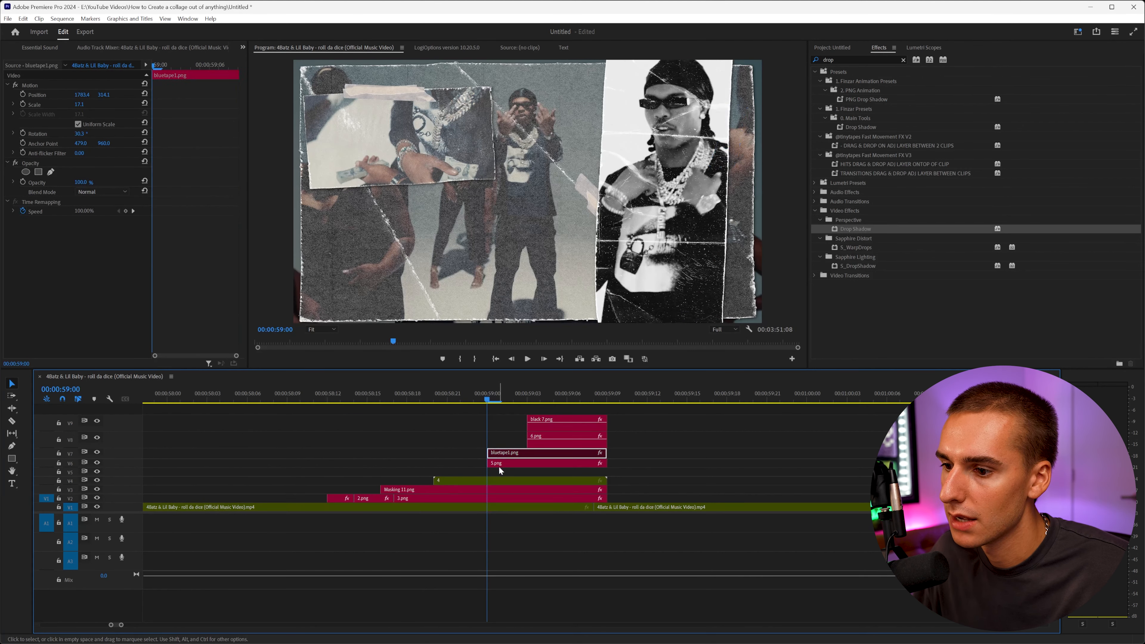
click(499, 464)
click(504, 454)
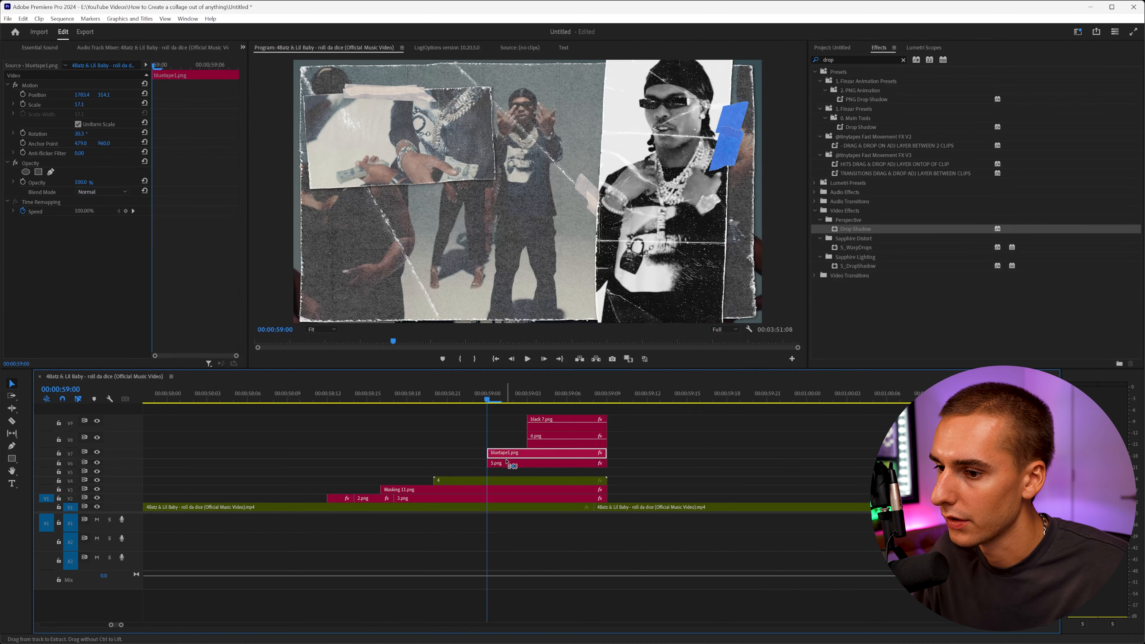
shift+click(506, 461)
right_click(507, 463)
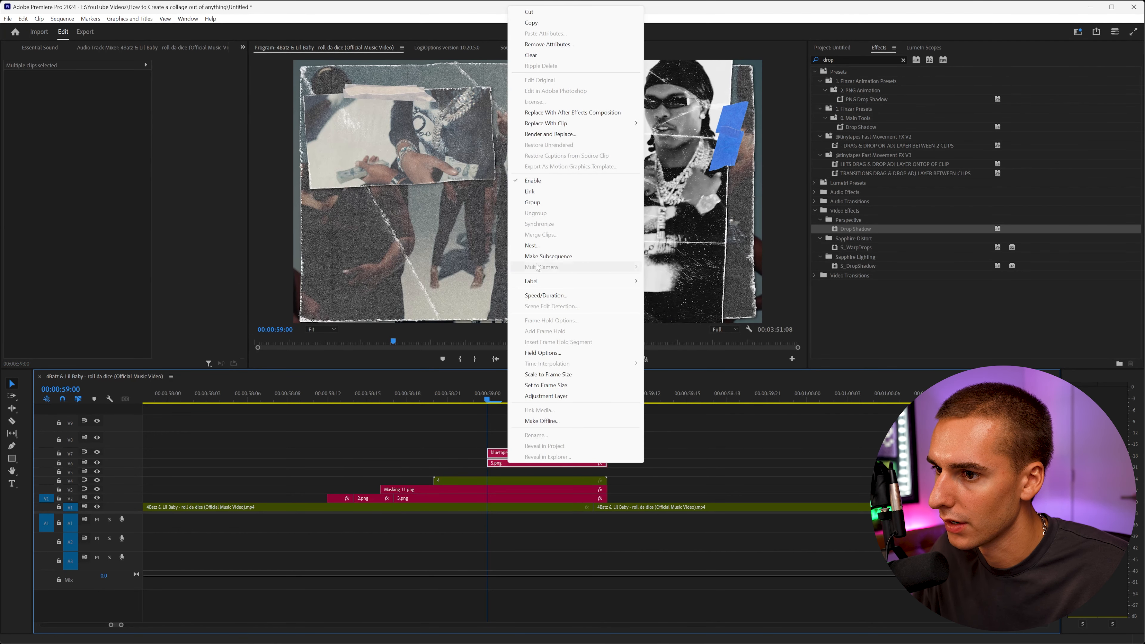
click(536, 244)
key(Return)
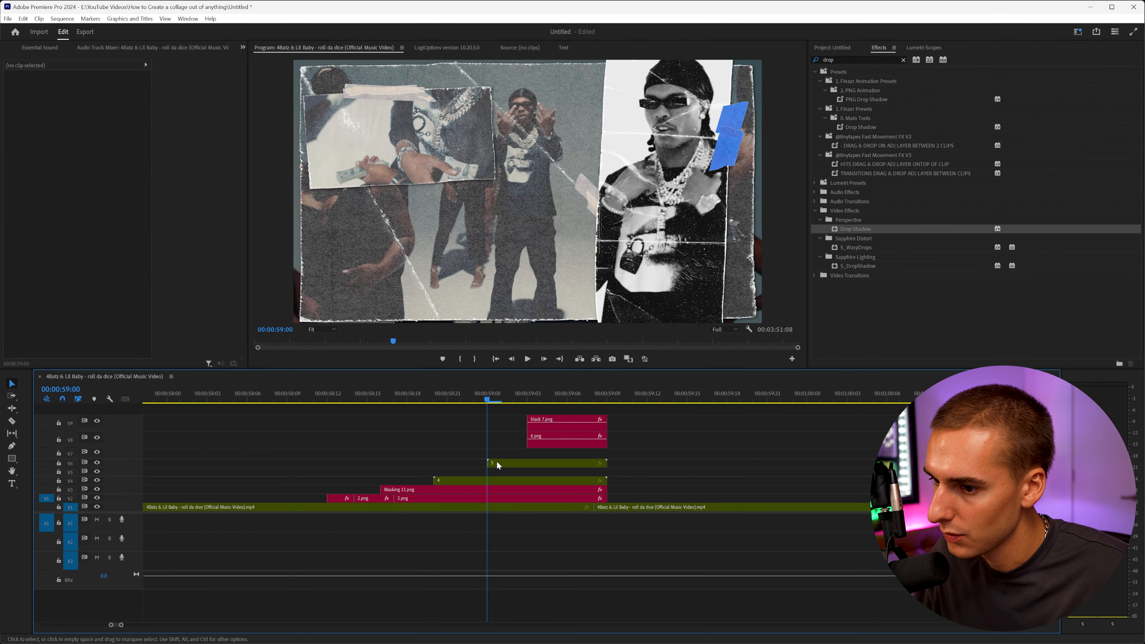
click(542, 394)
drag(553, 440, 551, 427)
key(ctrl+z)
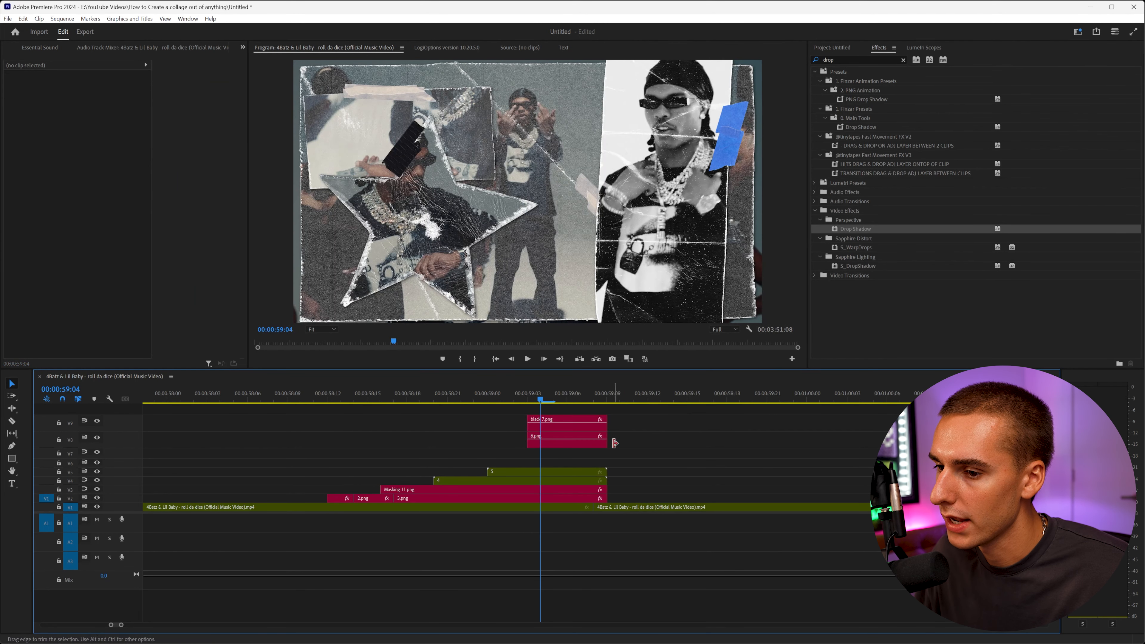
Nest the black 7.png and 6.png clips into a nested sequence named 6.
drag(630, 451, 555, 425)
right_click(555, 433)
click(586, 372)
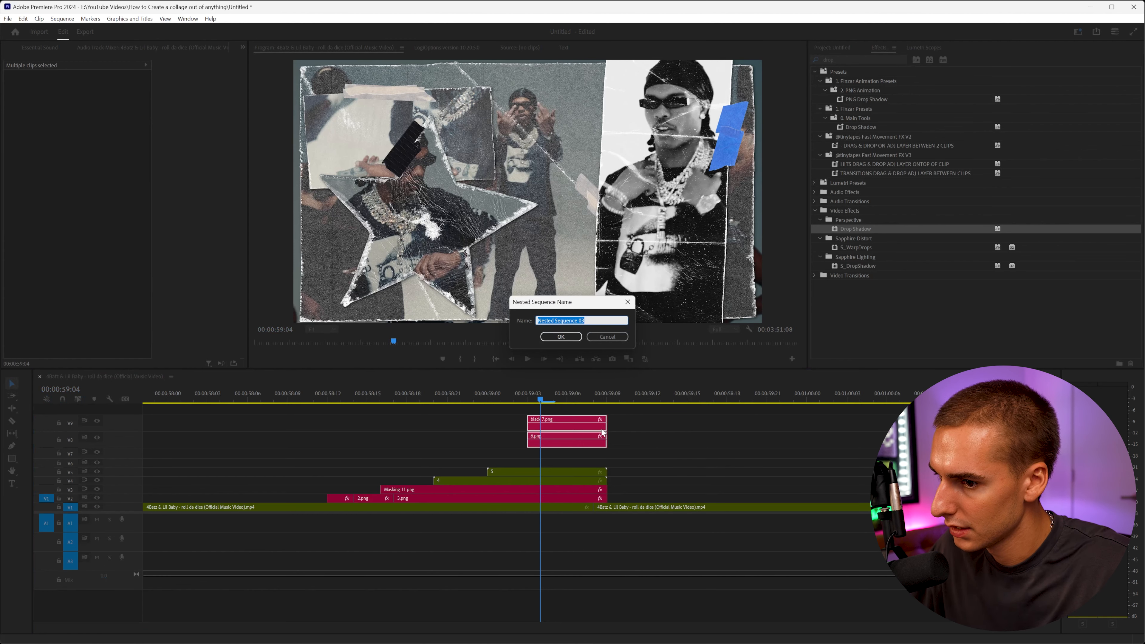
text(6)
key(Return)
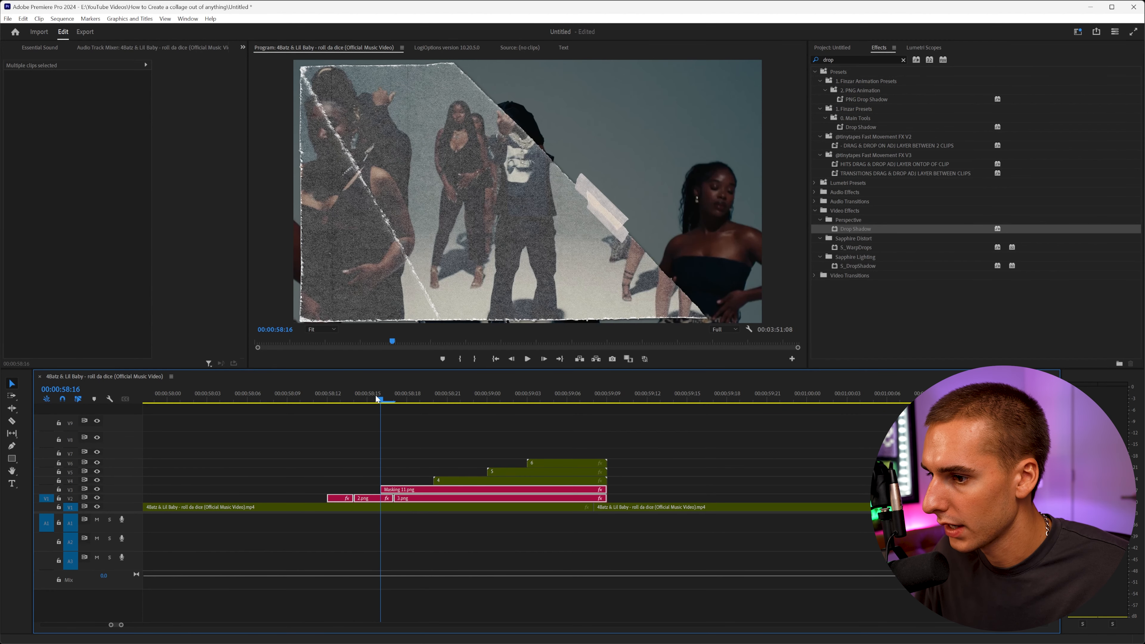
Nest the Masking 11.png, 2.png and 3.png clips into a nested sequence named 1.
mouse_move(377, 398)
mouse_down()
mouse_move(331, 404)
mouse_move(404, 405)
mouse_move(393, 405)
mouse_up()
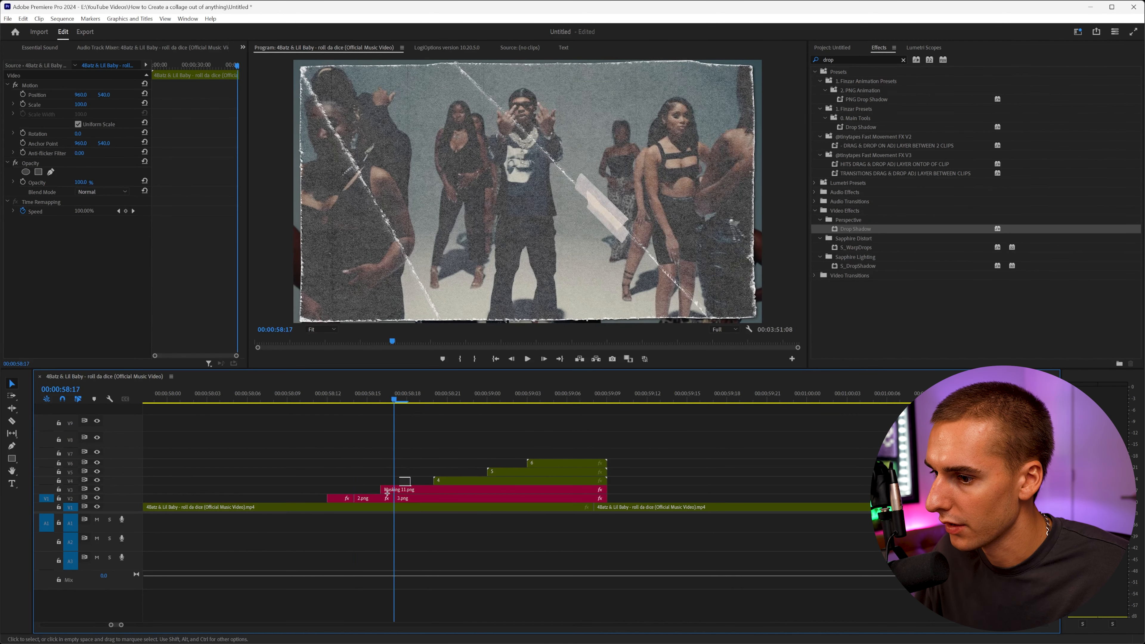
drag(387, 493, 333, 500)
right_click(396, 498)
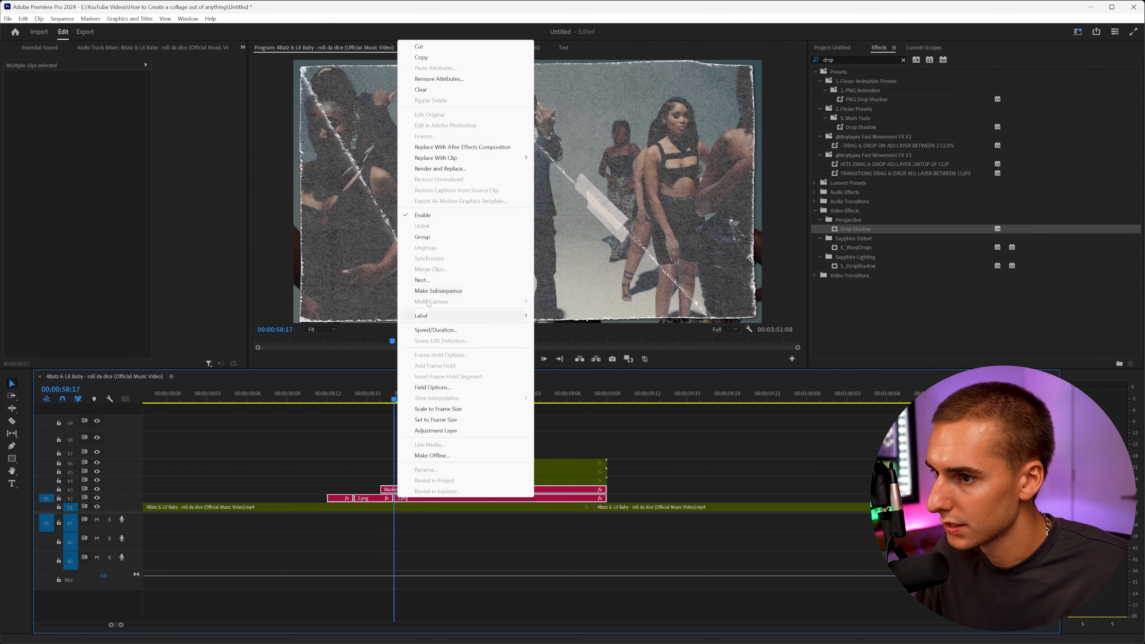
click(422, 280)
text(1)
key(Return)
Apply the Transform effect to the nested 1 clip.
drag(318, 398, 340, 420)
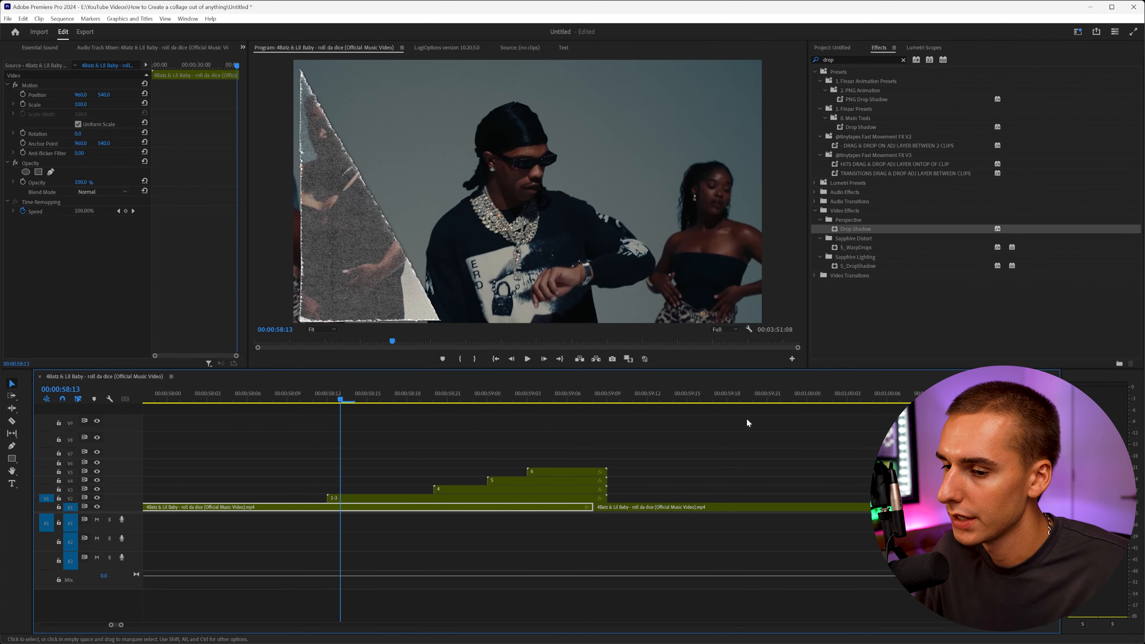
drag(1056, 408, 1056, 463)
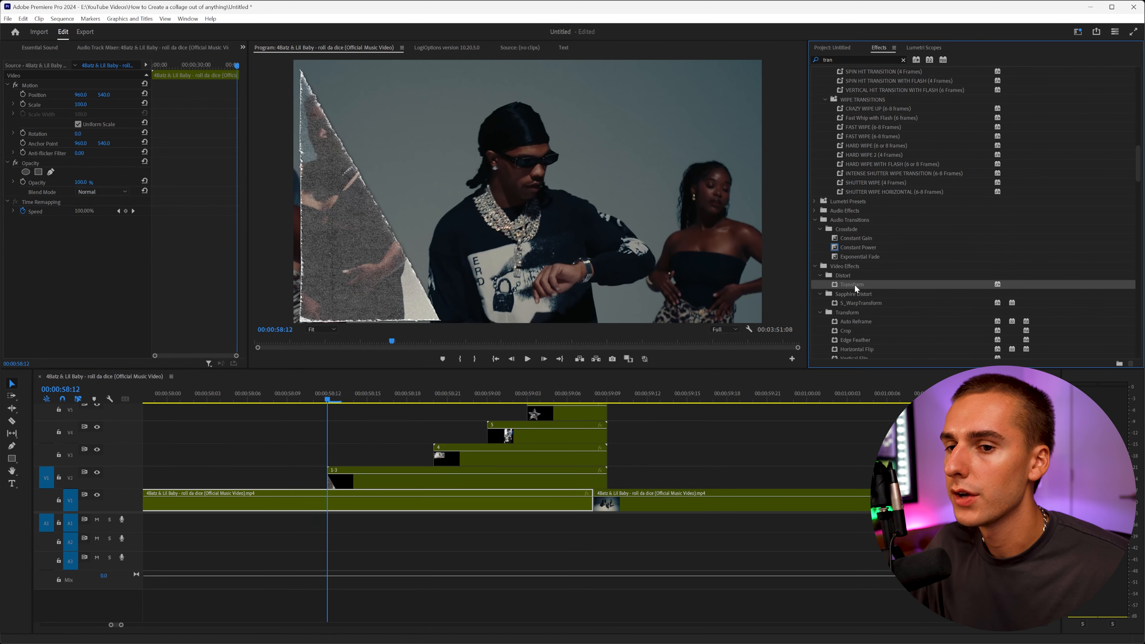
drag(856, 288, 370, 479)
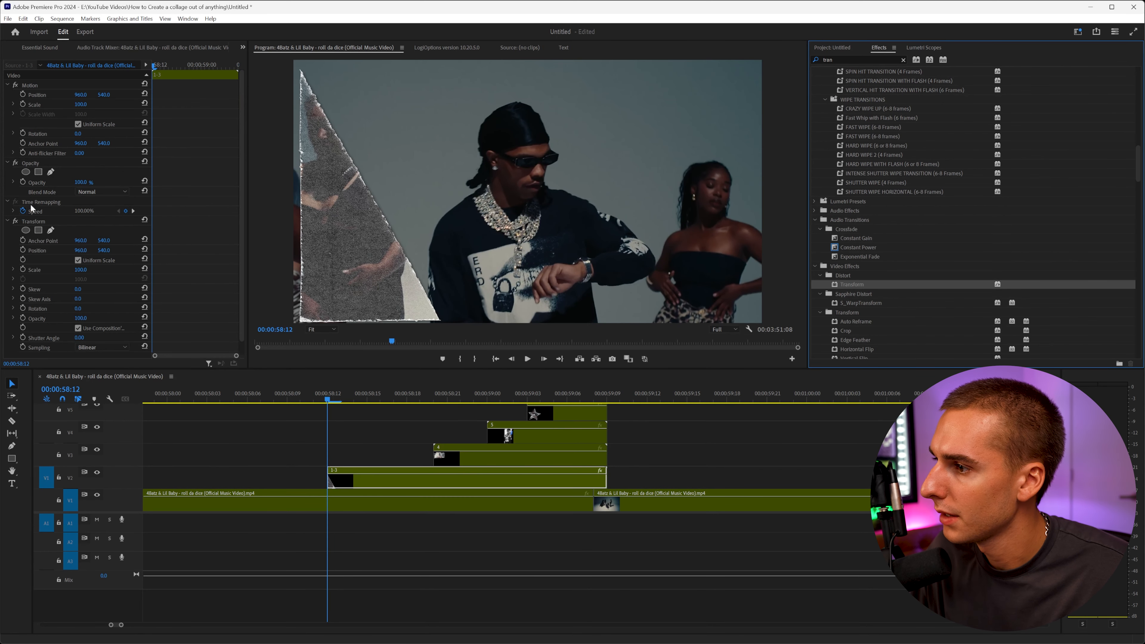
Start keyframing the Transform position of the nested 1 clip and add position keyframes.
click(23, 251)
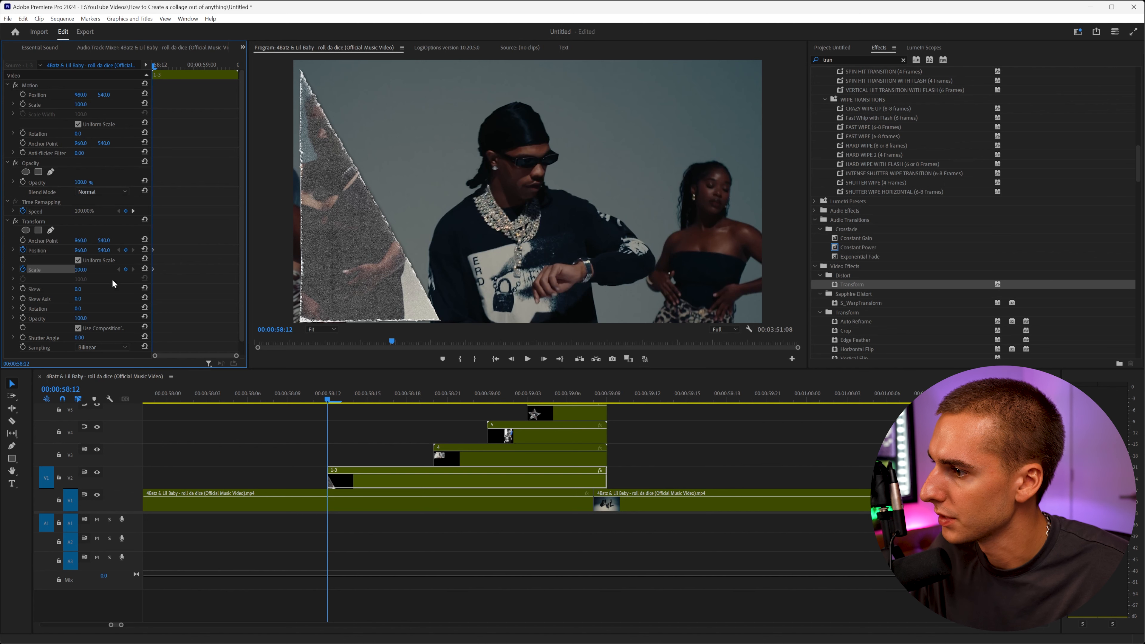
mouse_move(81, 250)
mouse_down()
mouse_move(109, 251)
mouse_move(70, 251)
mouse_move(88, 252)
mouse_up()
click(359, 397)
click(396, 397)
click(419, 397)
click(323, 395)
Play back the start of the nested 1 clip to preview its motion.
key(space)
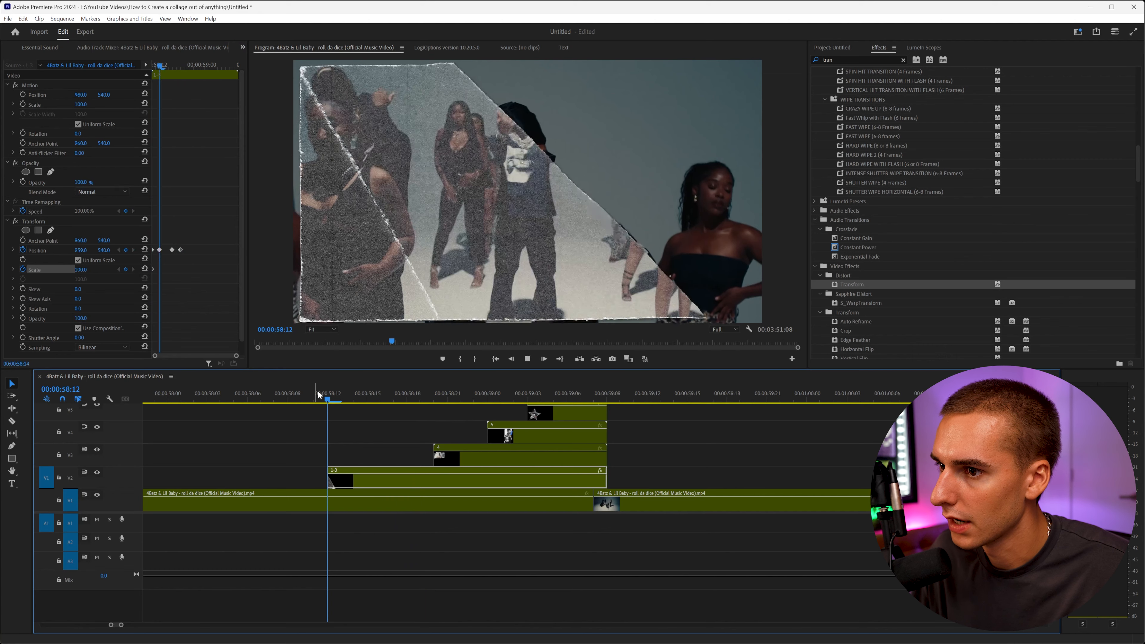
click(319, 396)
key(space)
drag(320, 397, 366, 401)
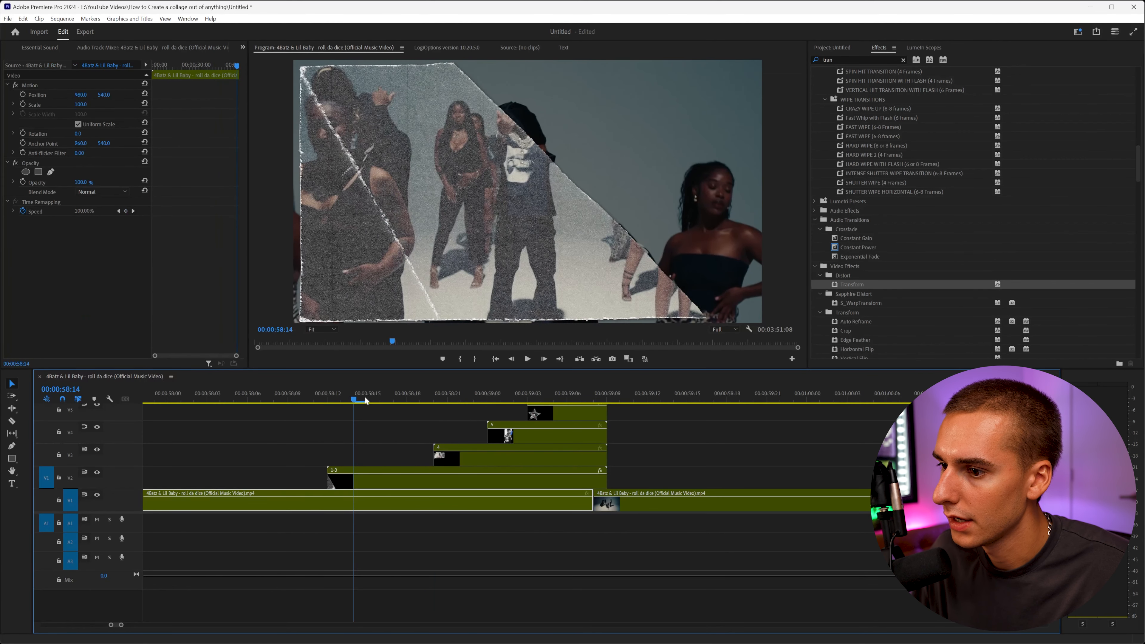
Turn off the composition's shutter angle for the nested 1 clip's Transform and set the shutter angle to 180.
click(348, 478)
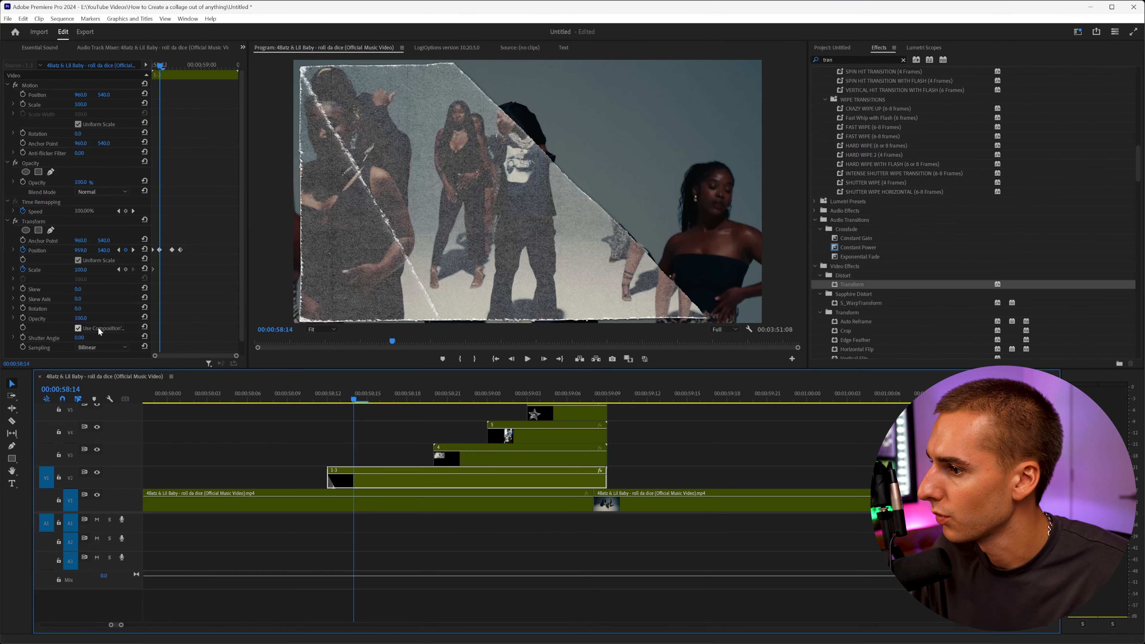
click(78, 330)
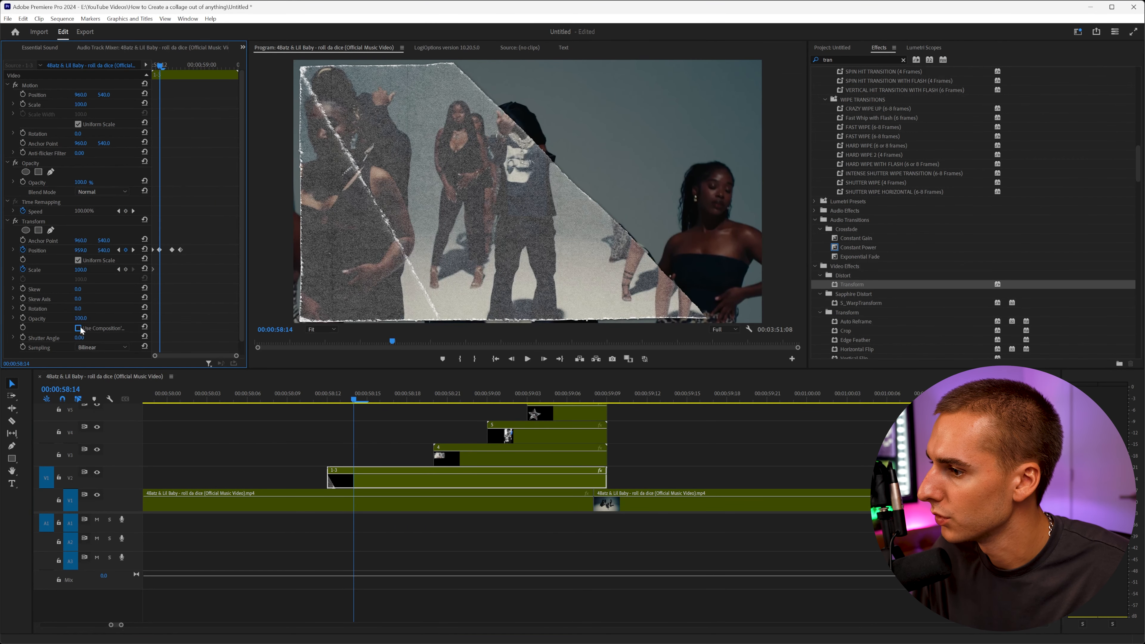
text(18)
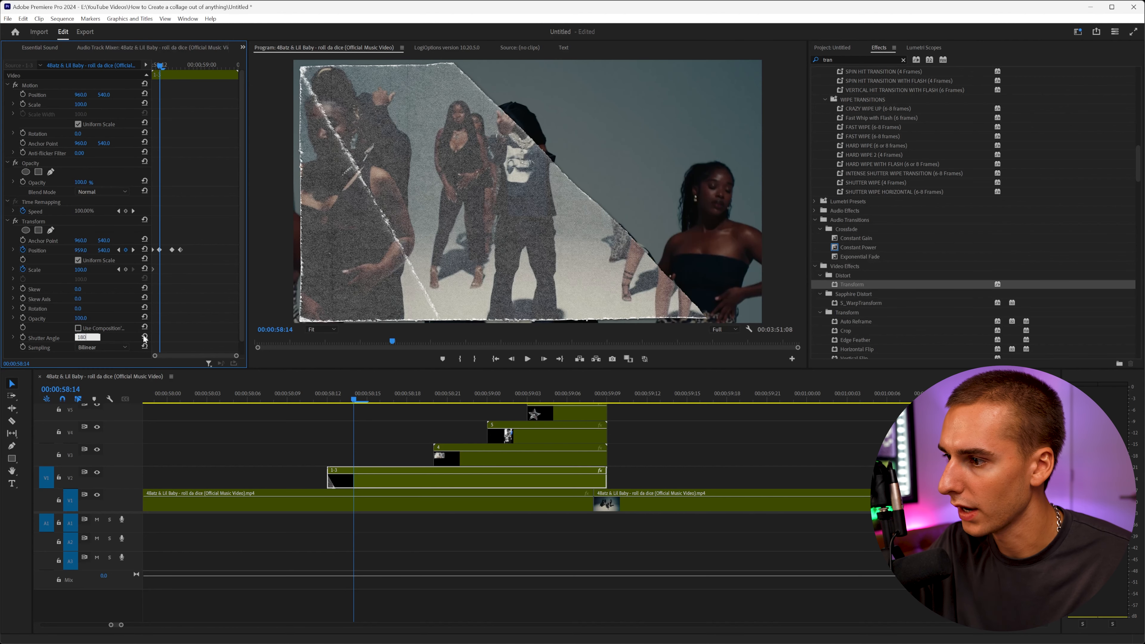
text(0)
key(Return)
Adjust the horizontal position keyframes of the nested 1 clip at later frames to slide it across.
click(197, 68)
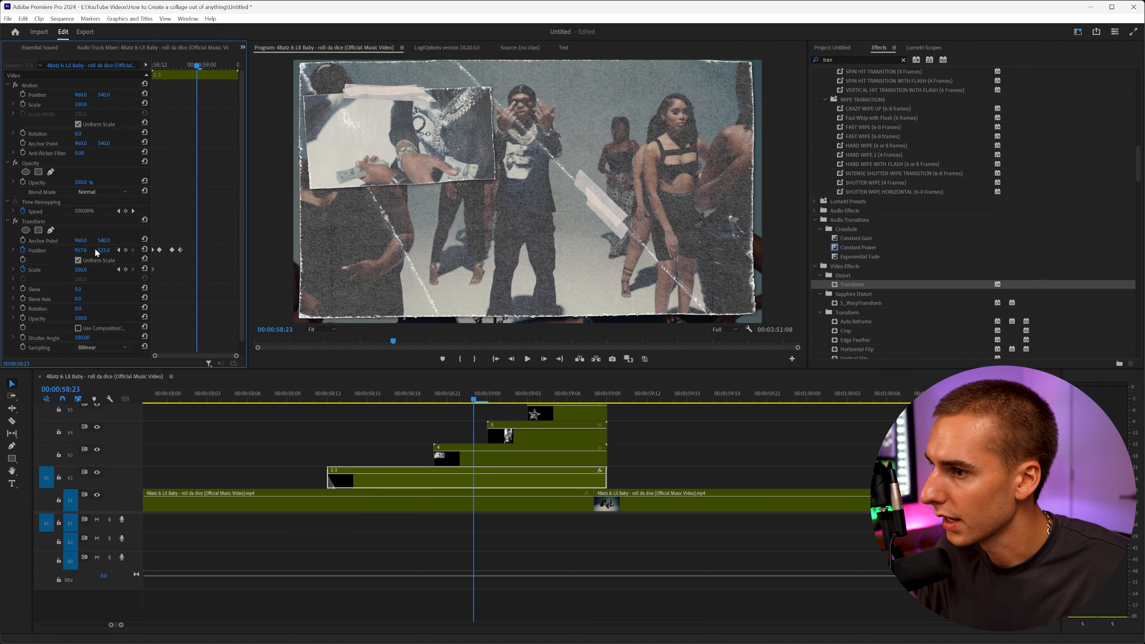
drag(104, 250, 77, 250)
key(Right)
key(Right)
key(Right)
key(Right)
key(Right)
key(Right)
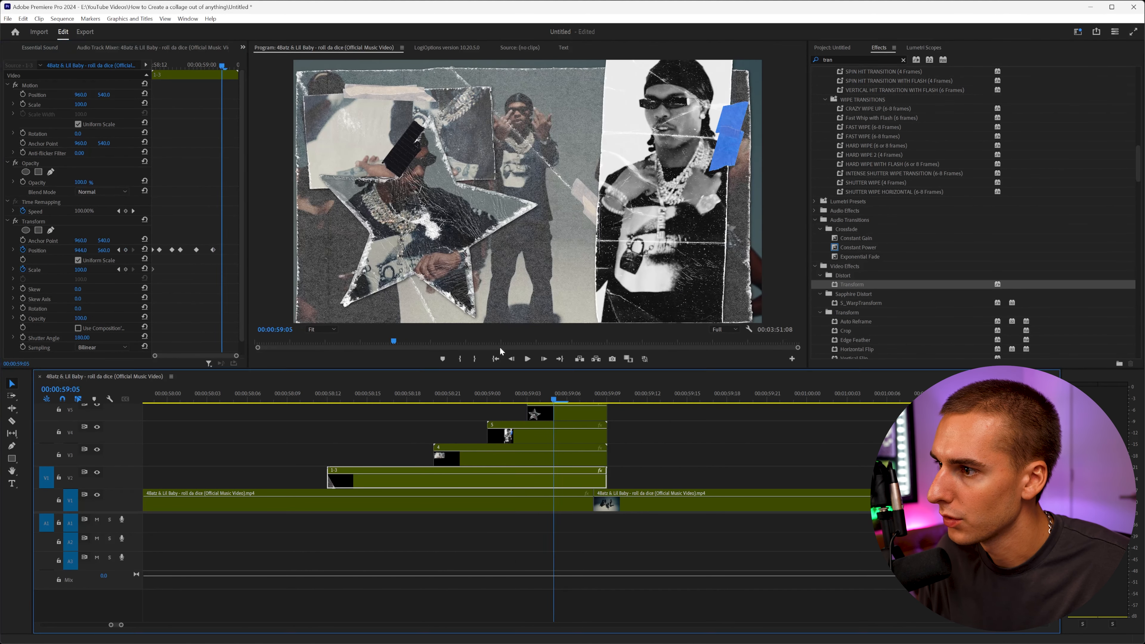
drag(104, 250, 76, 250)
click(231, 65)
click(144, 250)
drag(230, 250, 398, 267)
Play back and step through the opening frames to review the slide-in animation.
click(314, 391)
key(space)
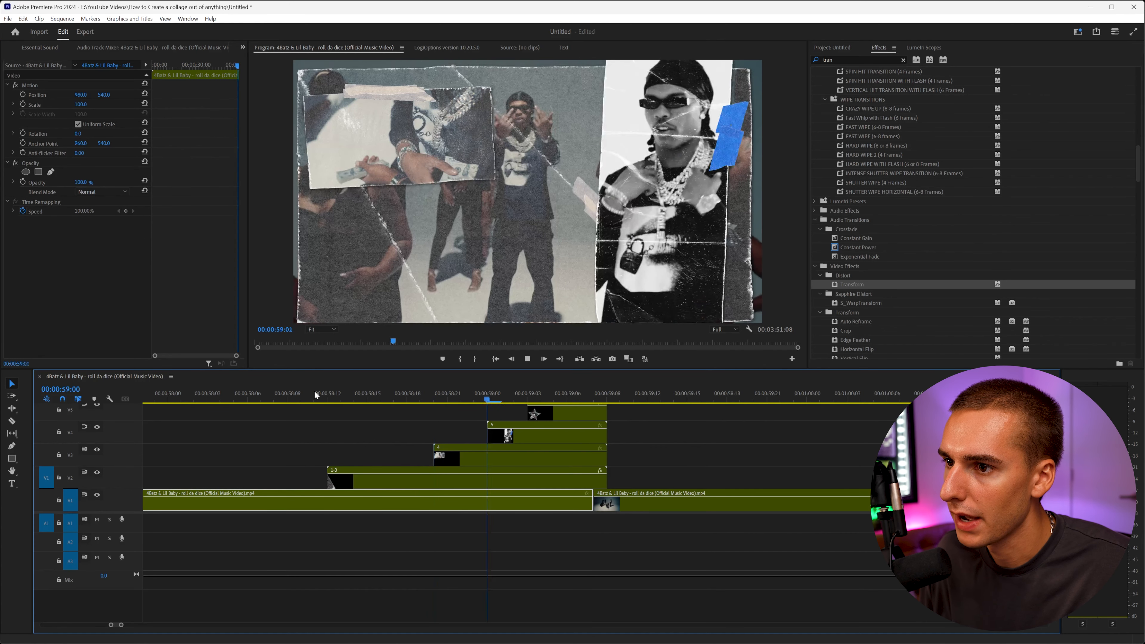
click(314, 391)
drag(315, 391, 398, 401)
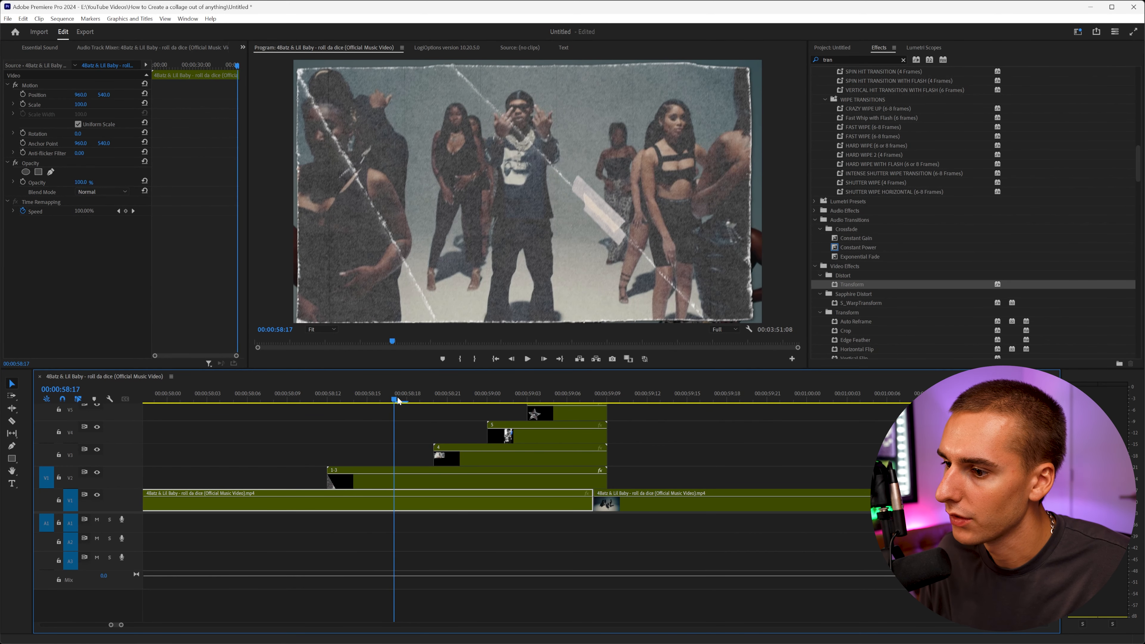
click(397, 478)
drag(178, 238, 235, 272)
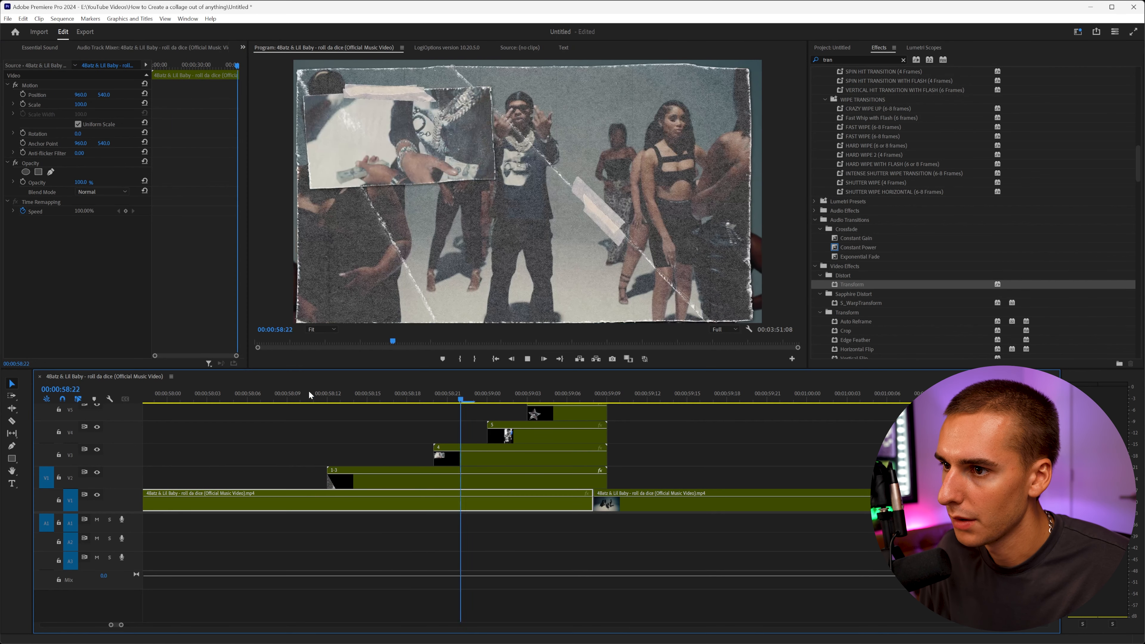
click(309, 391)
key(space)
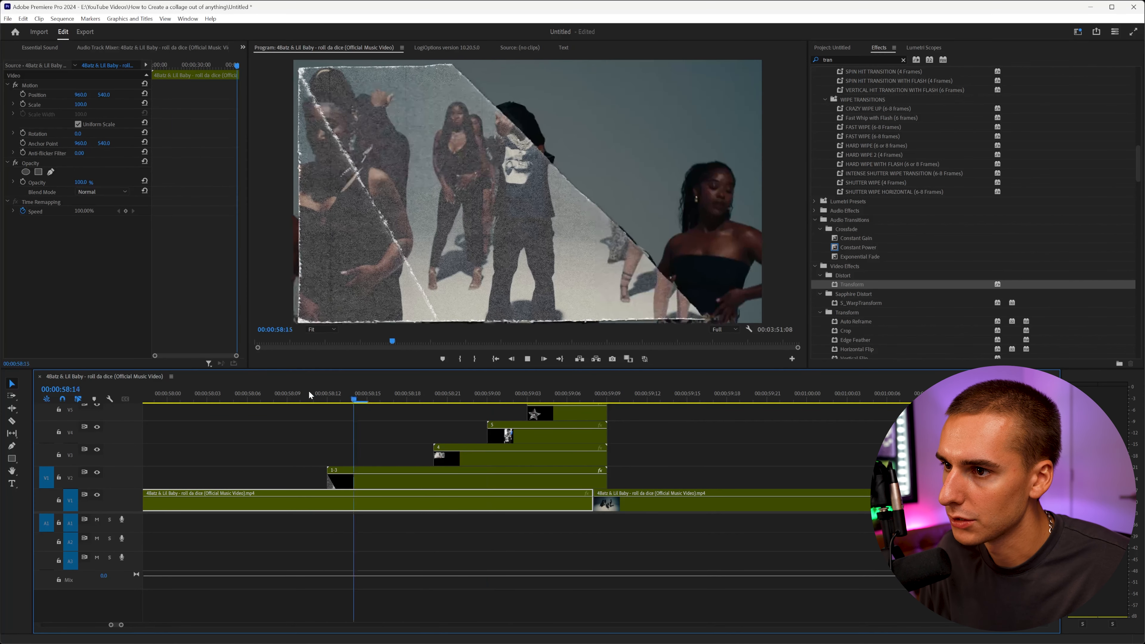
click(309, 391)
key(space)
click(309, 391)
key(Right)
key(Right)
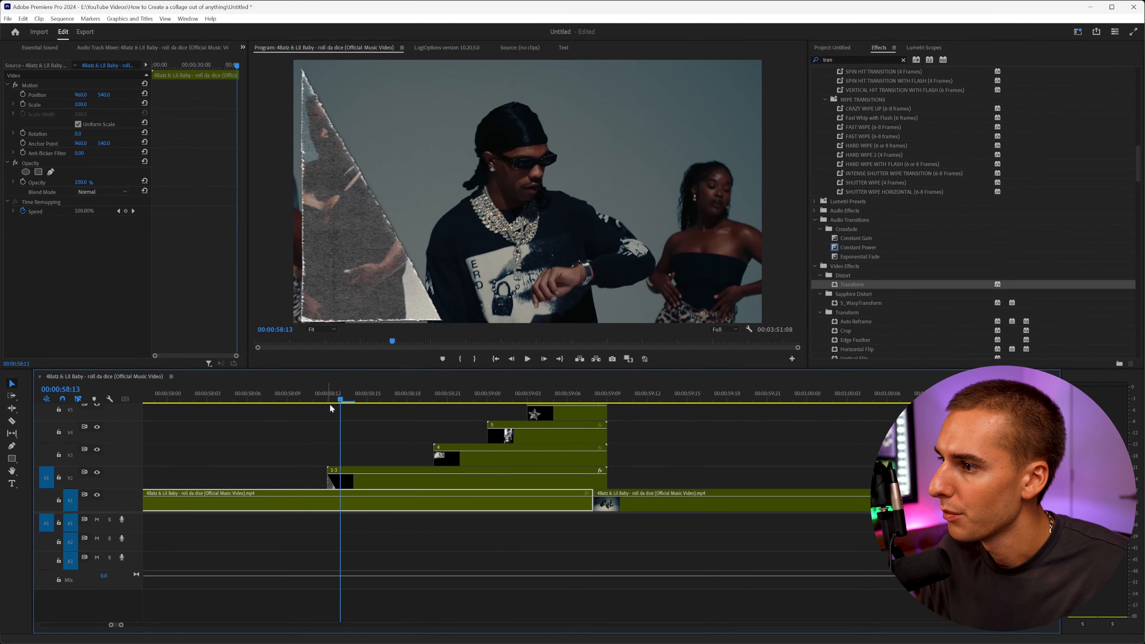
Collapse the Transform effect of the nested 1 clip and clear the effects search.
click(336, 479)
click(38, 221)
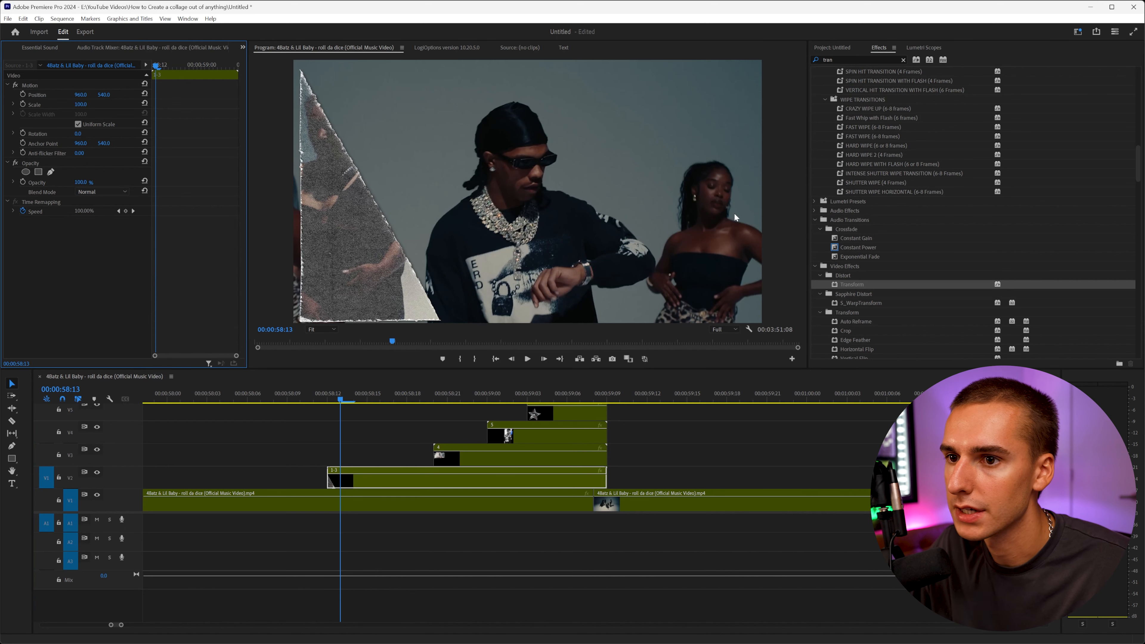
click(903, 60)
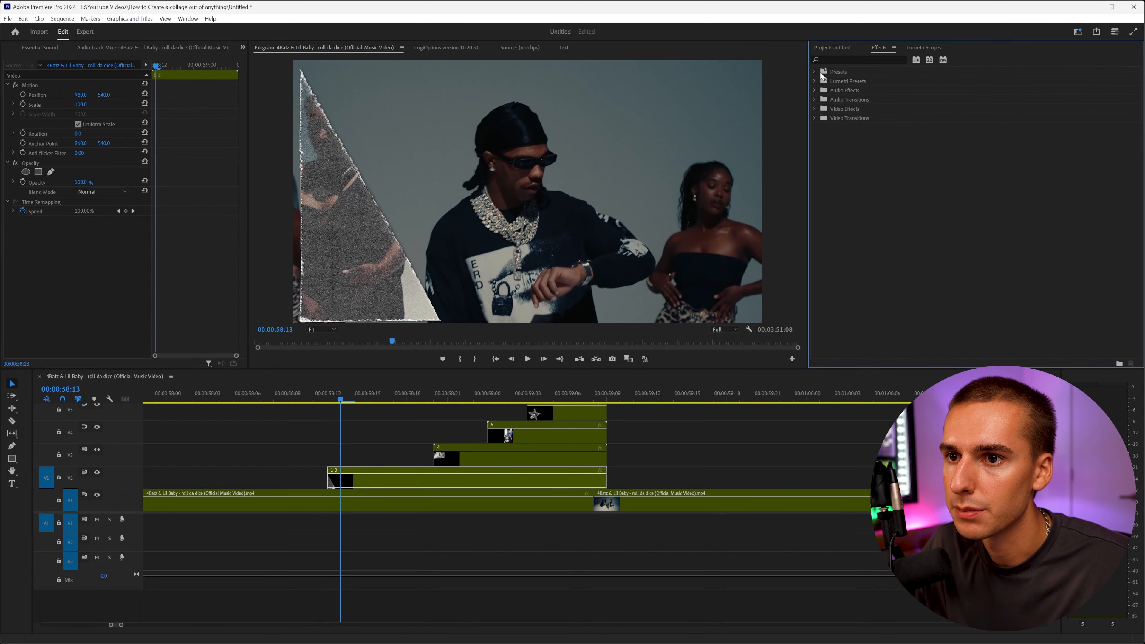
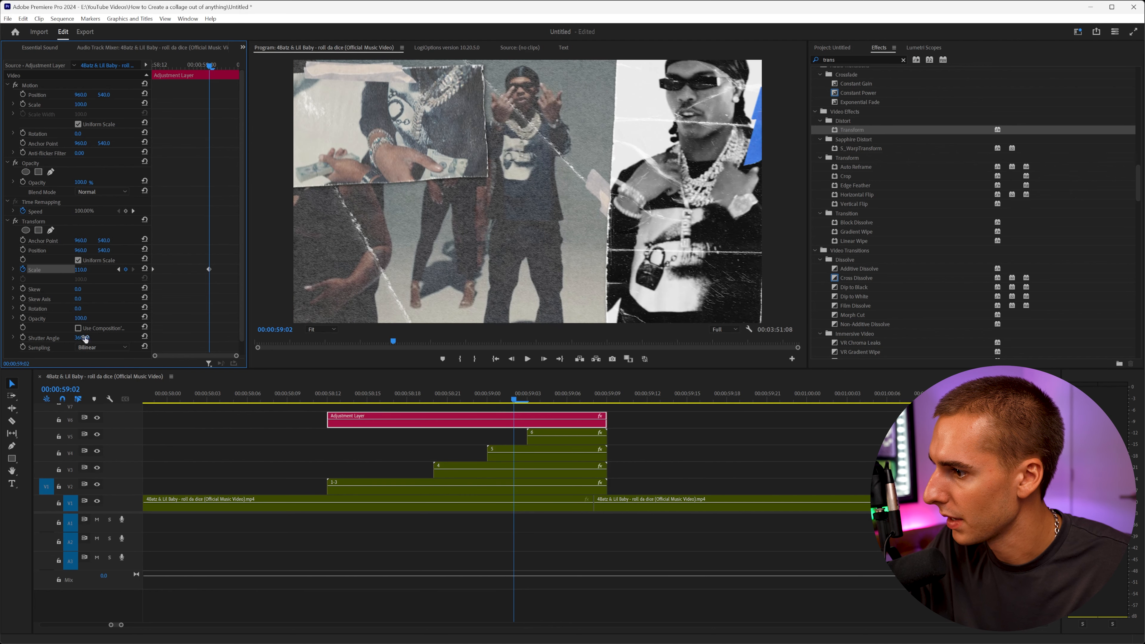
Enter a new shutter angle for the adjustment layer's Transform effect.
text(180)
key(Return)
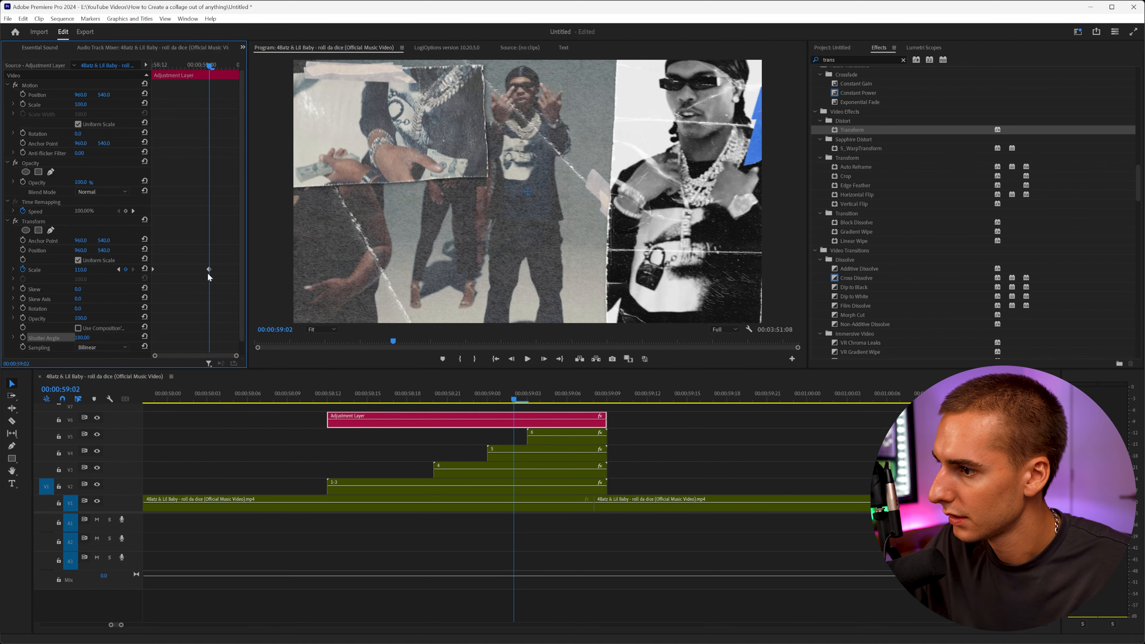
Play the opening and extend the adjustment layer's start earlier to about 58:09.
click(327, 395)
key(space)
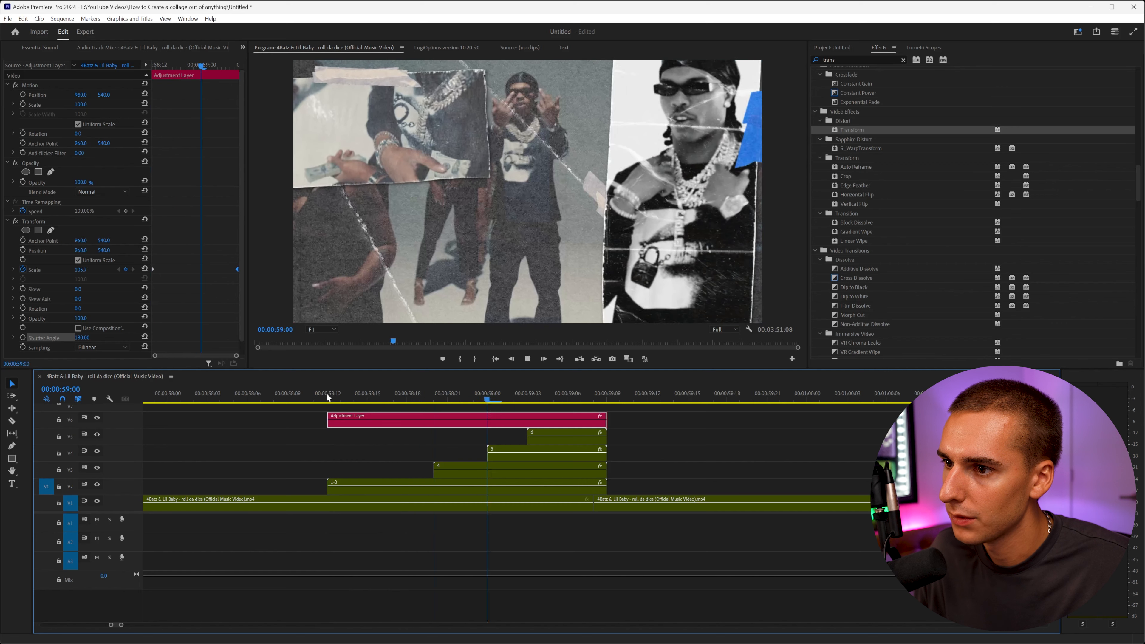
key(space)
drag(329, 421, 290, 425)
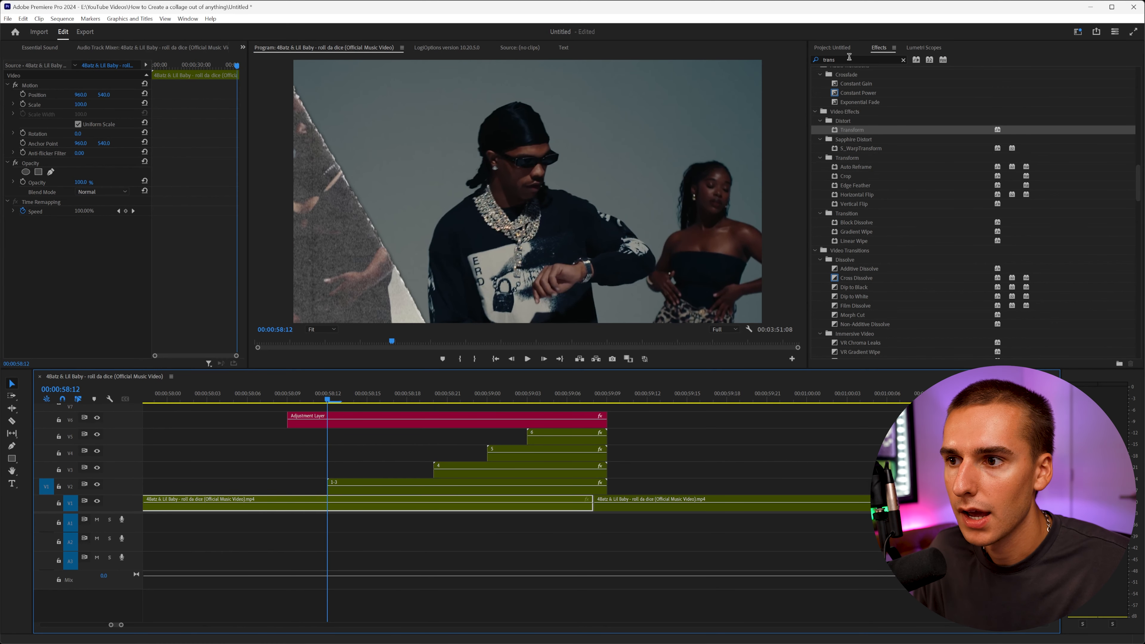
Apply Brightness & Contrast to the adjustment layer and set keyframes for Brightness and Contrast at 58:12.
double_click(839, 59)
text(brig)
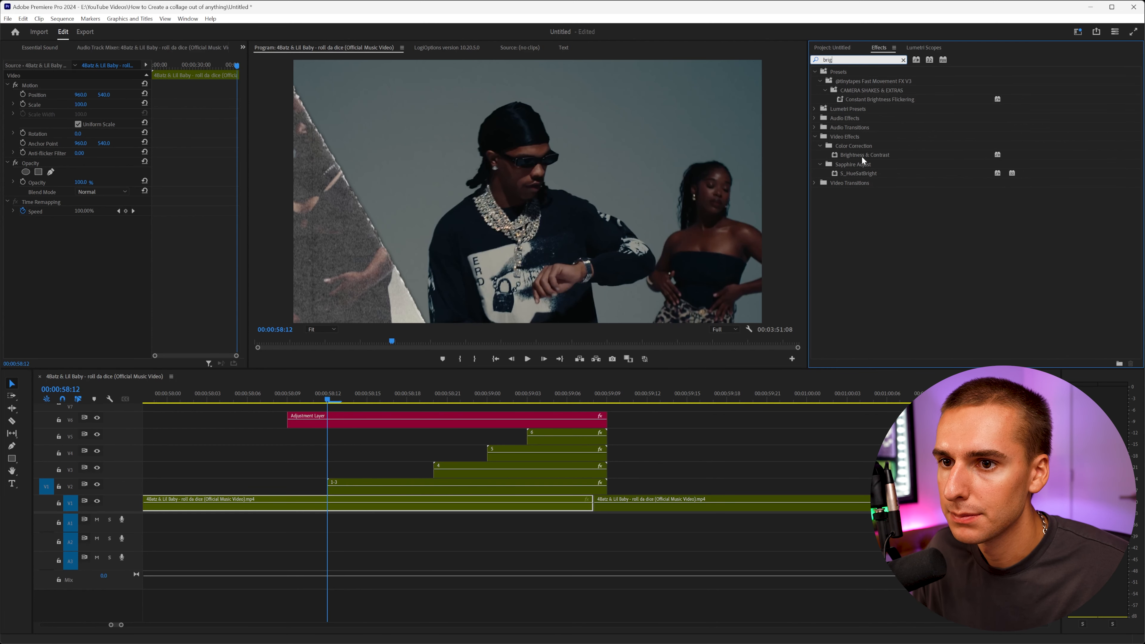
drag(864, 155, 451, 421)
mouse_move(79, 250)
mouse_down()
mouse_move(99, 262)
mouse_move(89, 261)
mouse_up()
click(23, 260)
click(23, 250)
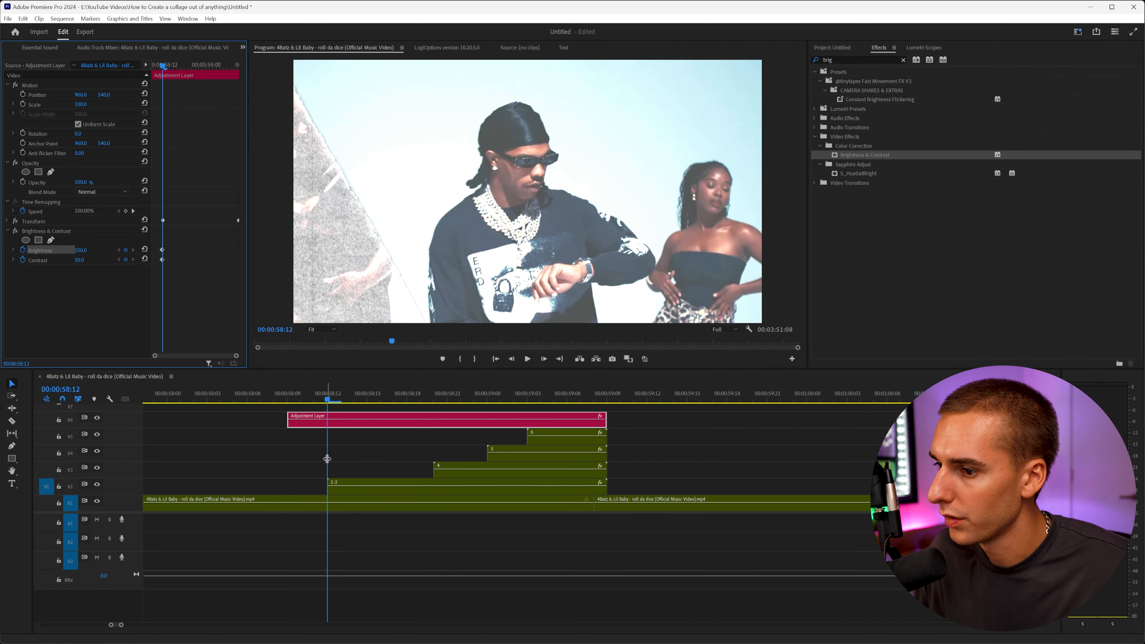
Set Brightness and Contrast keyframes to 0 one frame before and after 58:12 to make a one-frame flash.
key(Left)
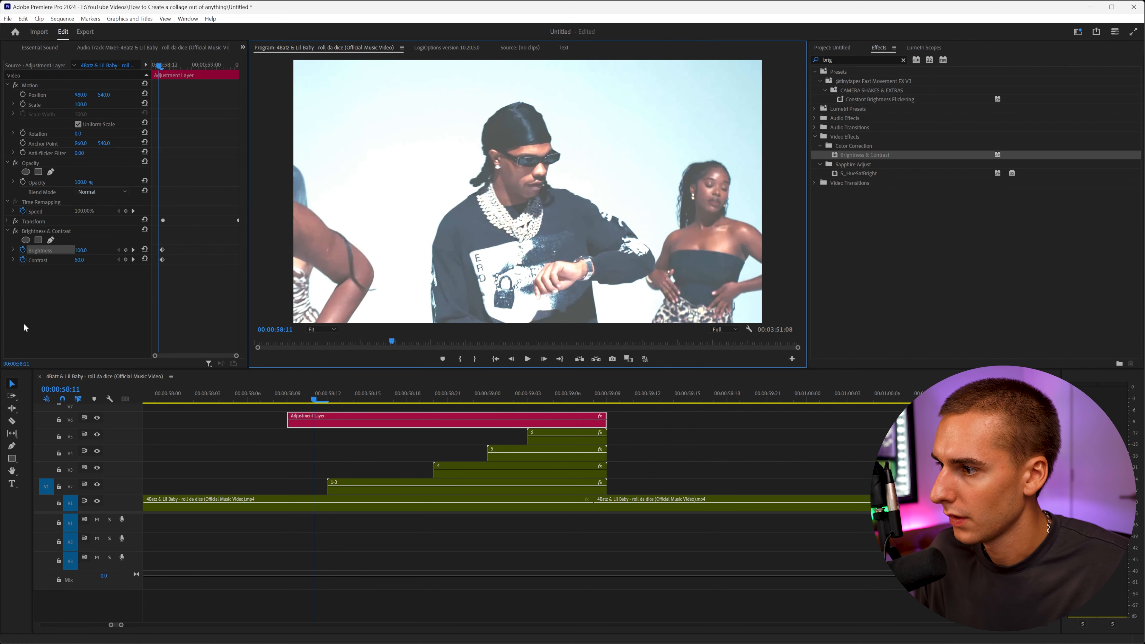
click(79, 261)
text(0)
click(79, 299)
click(82, 251)
text(0)
click(84, 305)
key(Right)
key(Right)
click(83, 261)
click(254, 387)
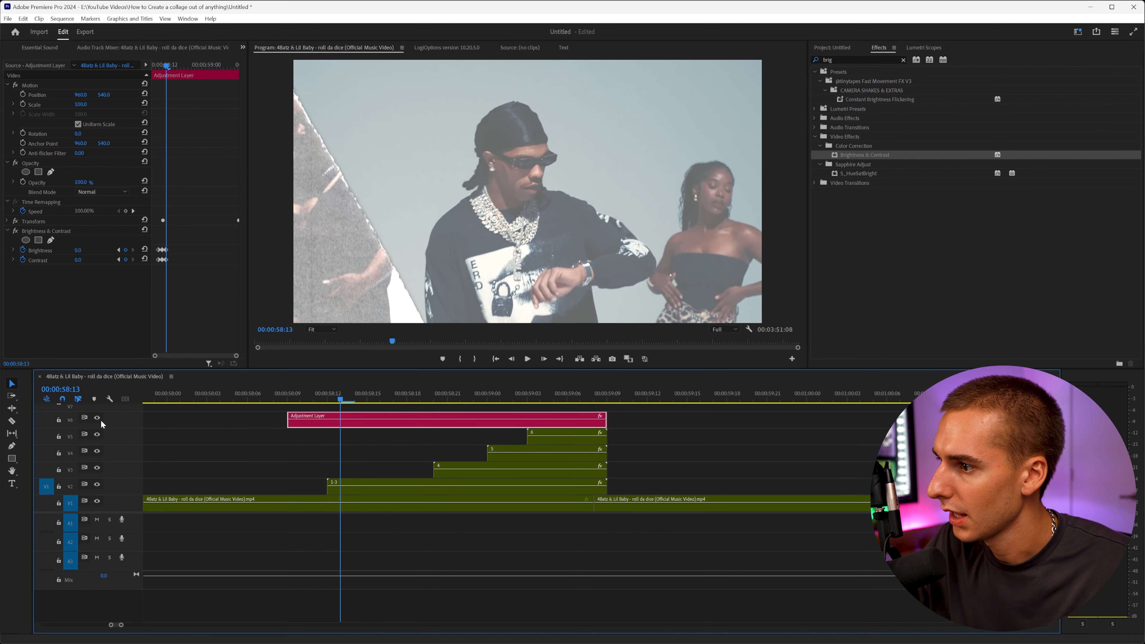
Extend the adjustment layer's end to about 59:12 and select it.
key(space)
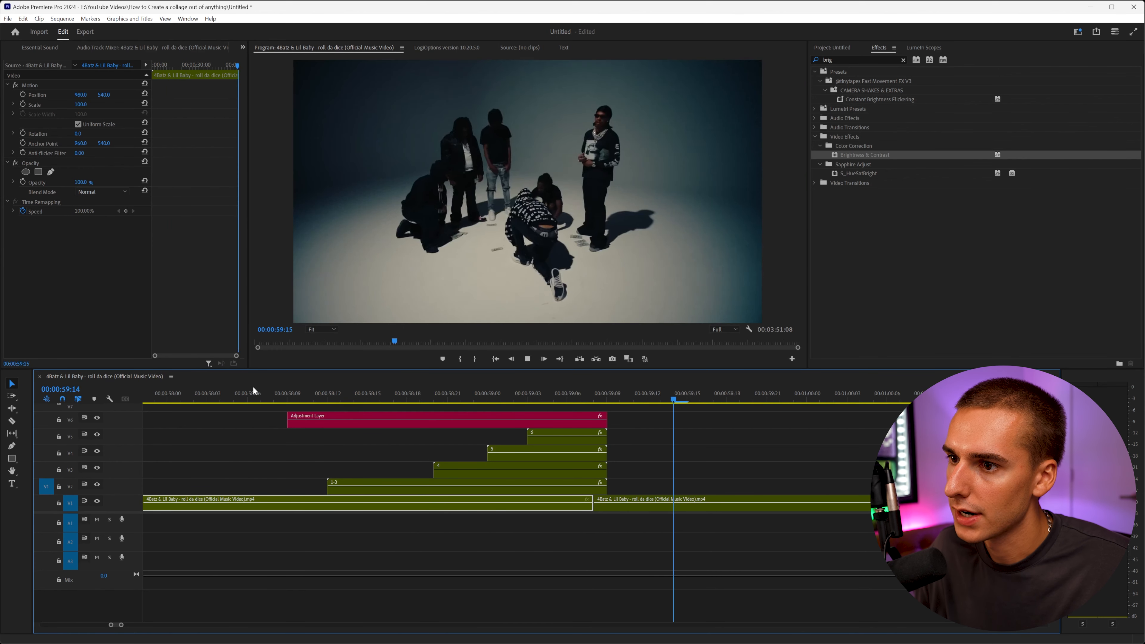
click(448, 401)
drag(609, 418, 660, 418)
click(607, 400)
click(350, 424)
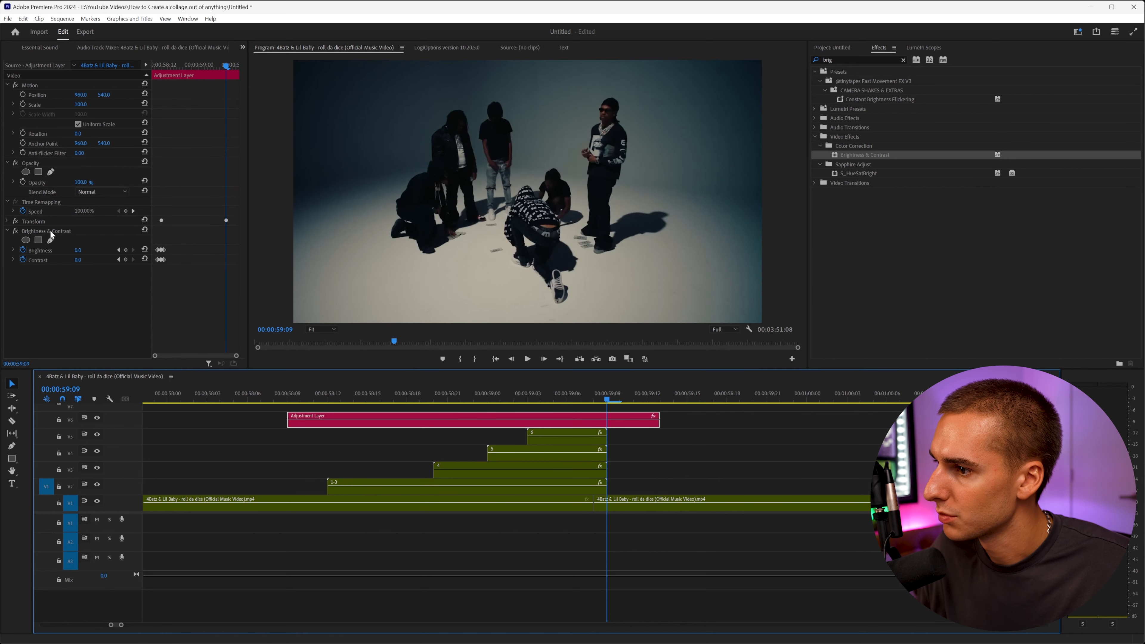
Copy the flash keyframes and paste them at 59:09 near the adjustment layer's end.
drag(175, 245, 153, 272)
key(ctrl+c)
key(ctrl+v)
click(228, 257)
drag(223, 246, 230, 265)
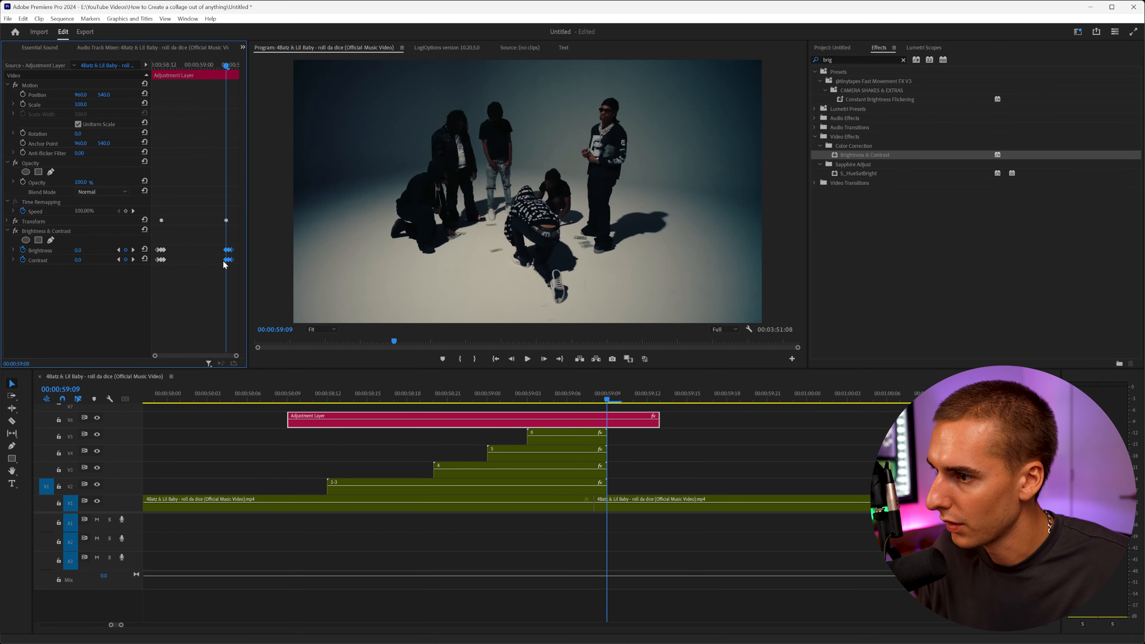
drag(236, 356, 201, 358)
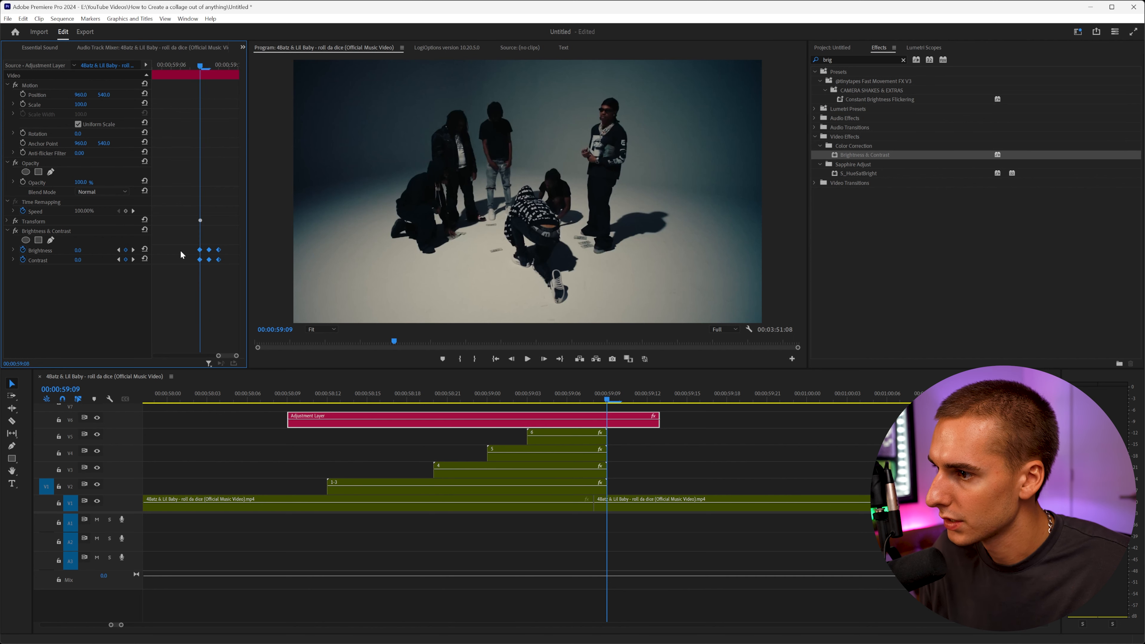
mouse_move(186, 255)
mouse_down()
mouse_move(151, 273)
mouse_move(211, 256)
mouse_move(195, 265)
mouse_up()
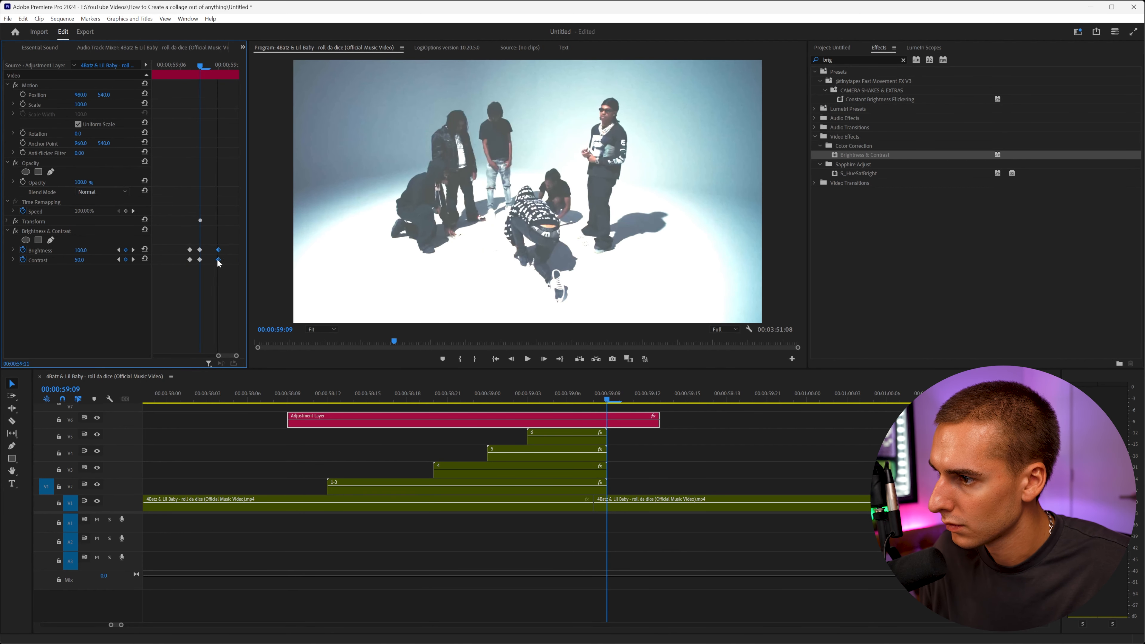
click(289, 394)
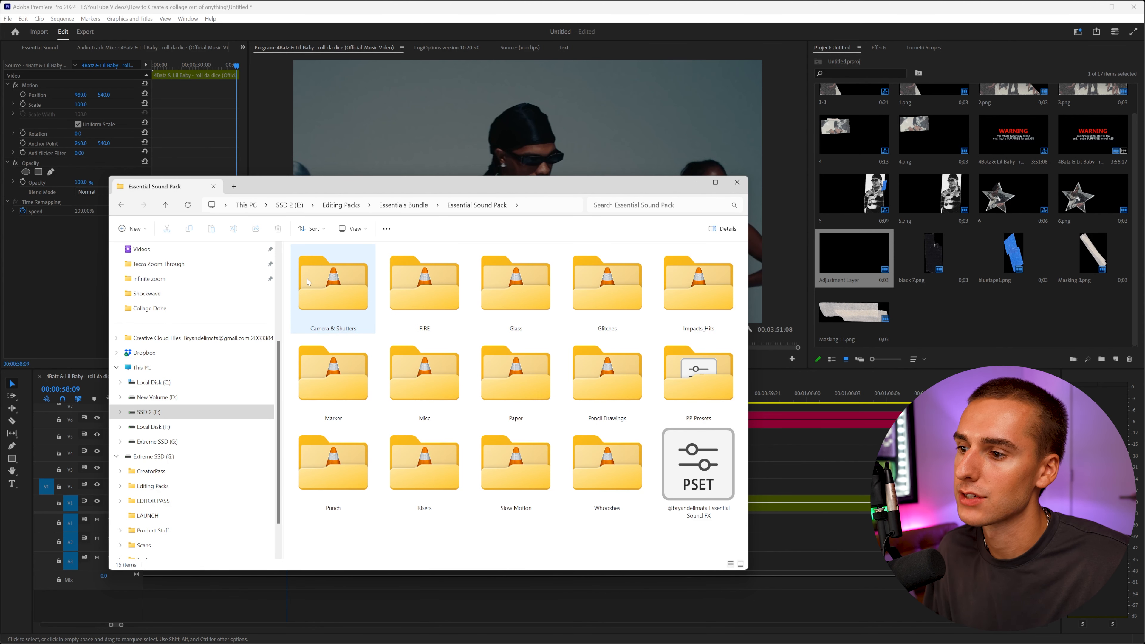
Import the Camera ALL-IN-ONE and Paper Crumble sound files from the Essential Sound Pack into the project.
double_click(307, 278)
drag(305, 266, 977, 324)
click(451, 206)
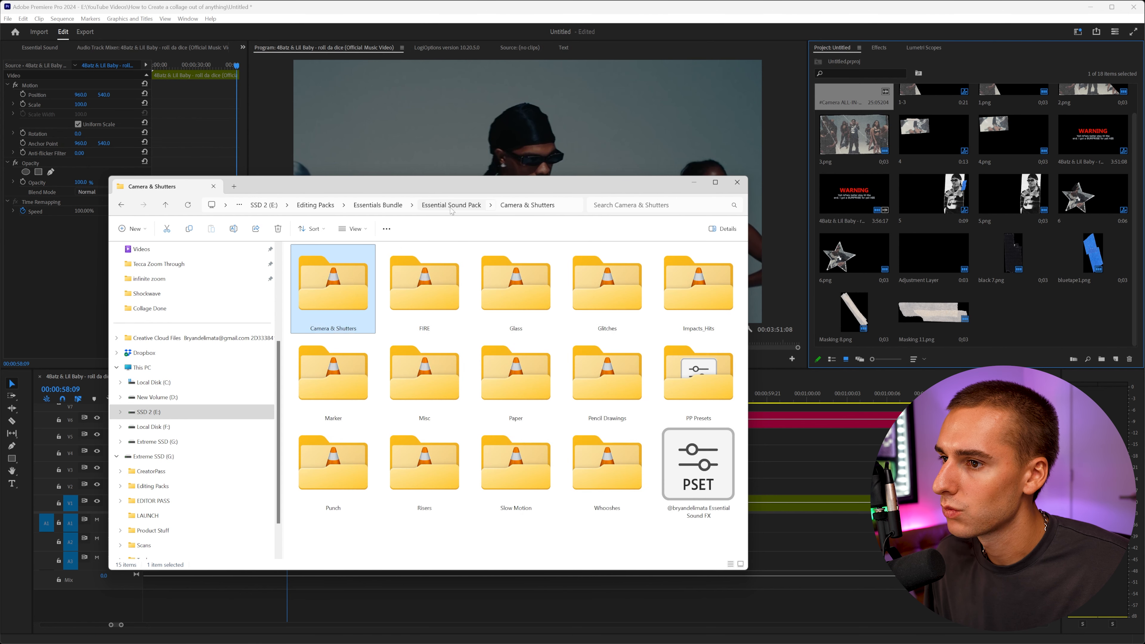
double_click(505, 389)
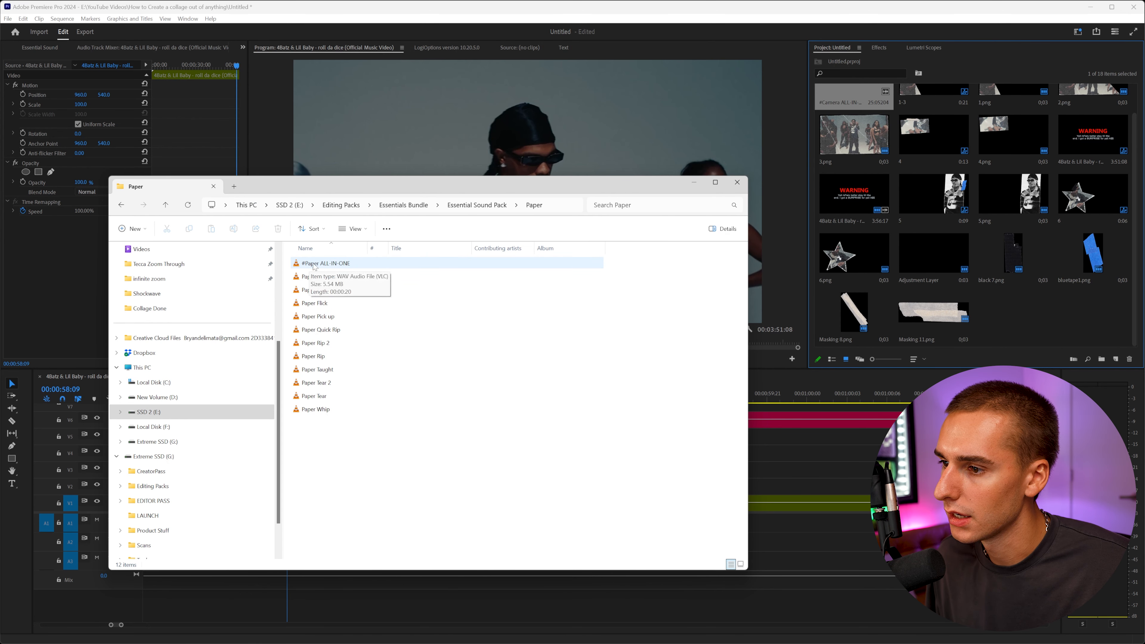
drag(324, 273, 1012, 312)
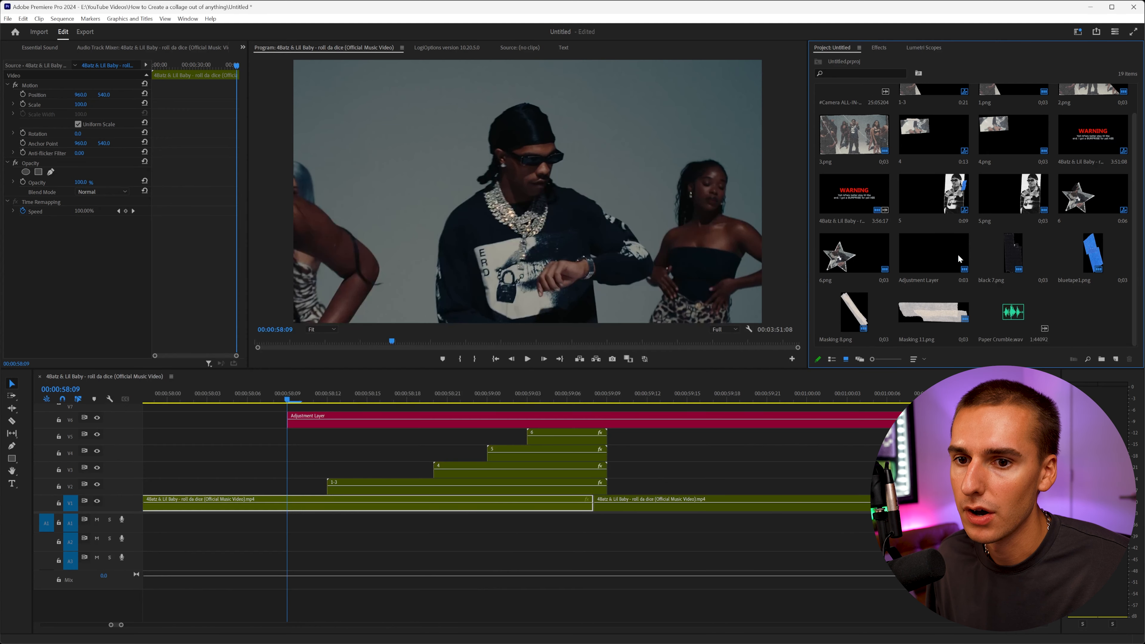
Preview Paper Crumble.wav, place it on audio track A1 under the collage and trim its end to about 59:09.
double_click(1014, 312)
key(space)
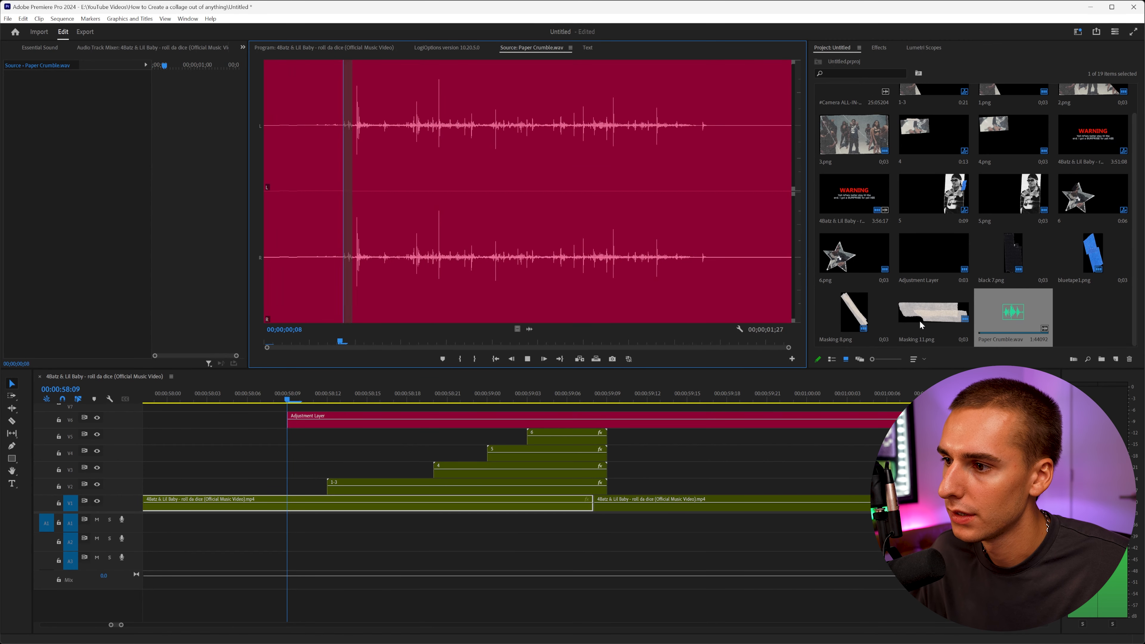
key(space)
drag(529, 328, 301, 528)
drag(831, 524, 608, 524)
click(270, 396)
key(space)
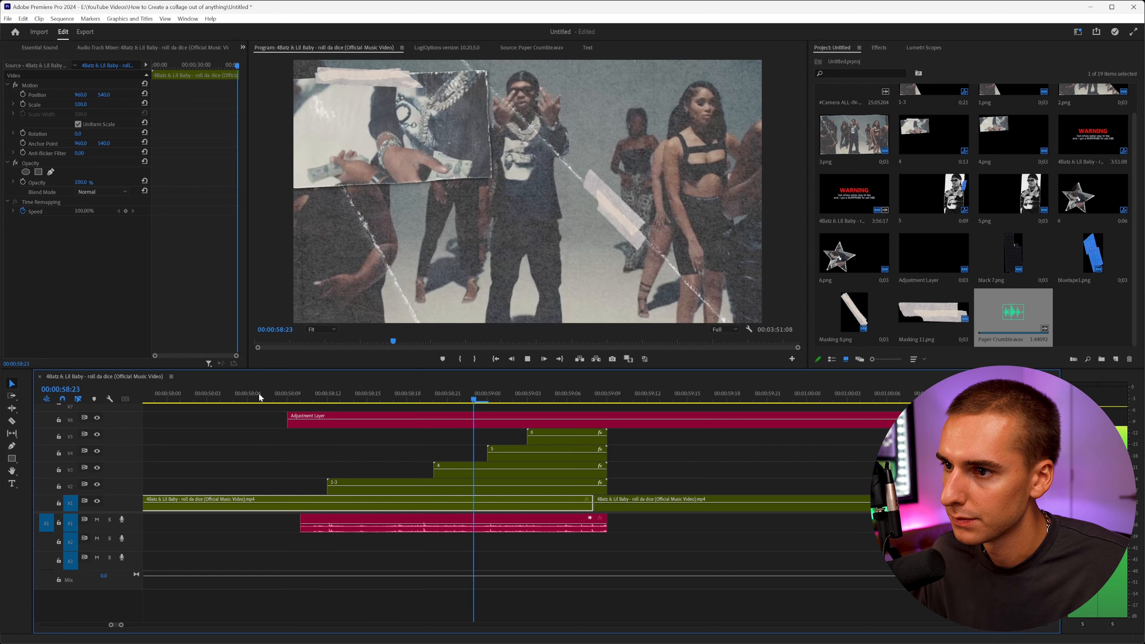
Play back the collage opening with the paper sound to review it.
click(260, 397)
key(space)
drag(302, 399, 324, 401)
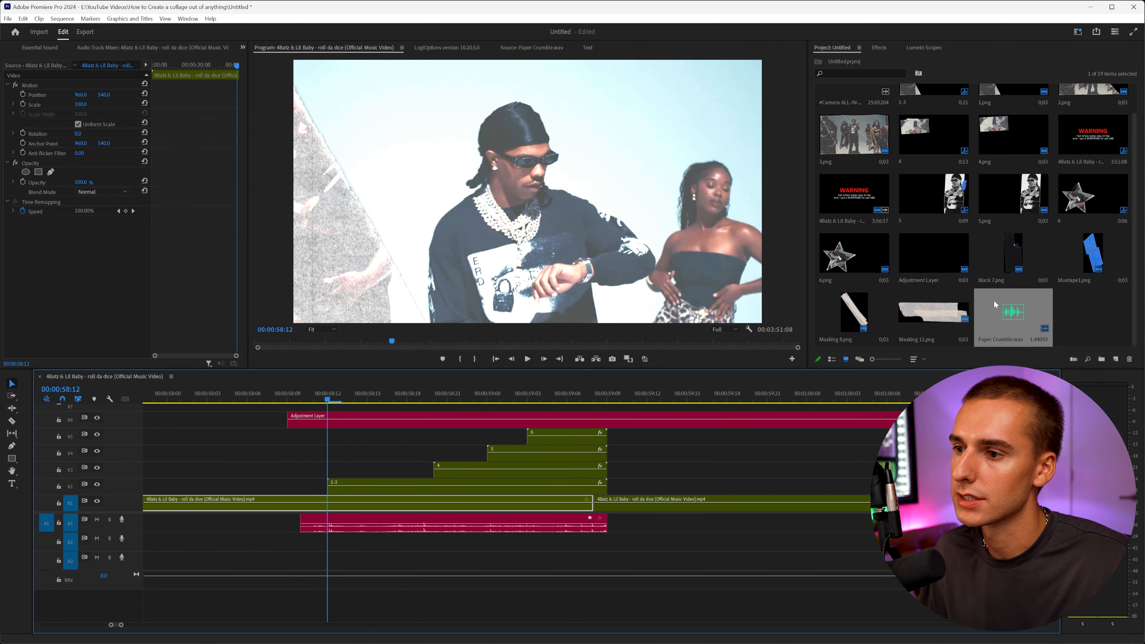
click(281, 396)
key(space)
key(space)
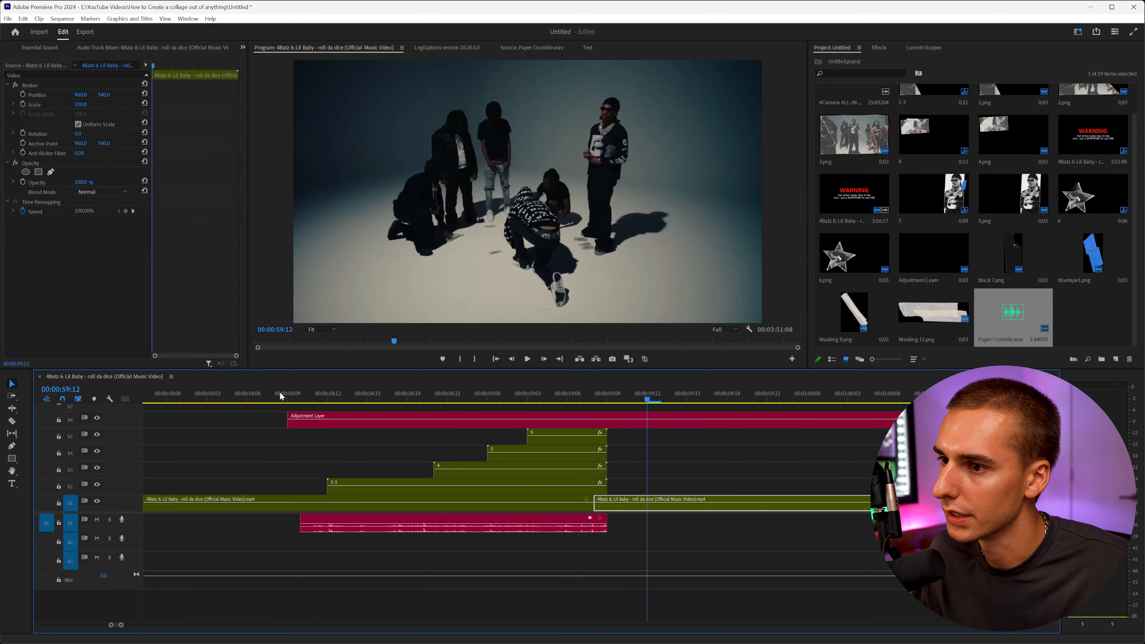
Mark a short shutter click in Camera ALL-IN-ONE.wav, place it on track A2 and align it with the first piece.
scroll(852, 170, up, 1)
double_click(855, 134)
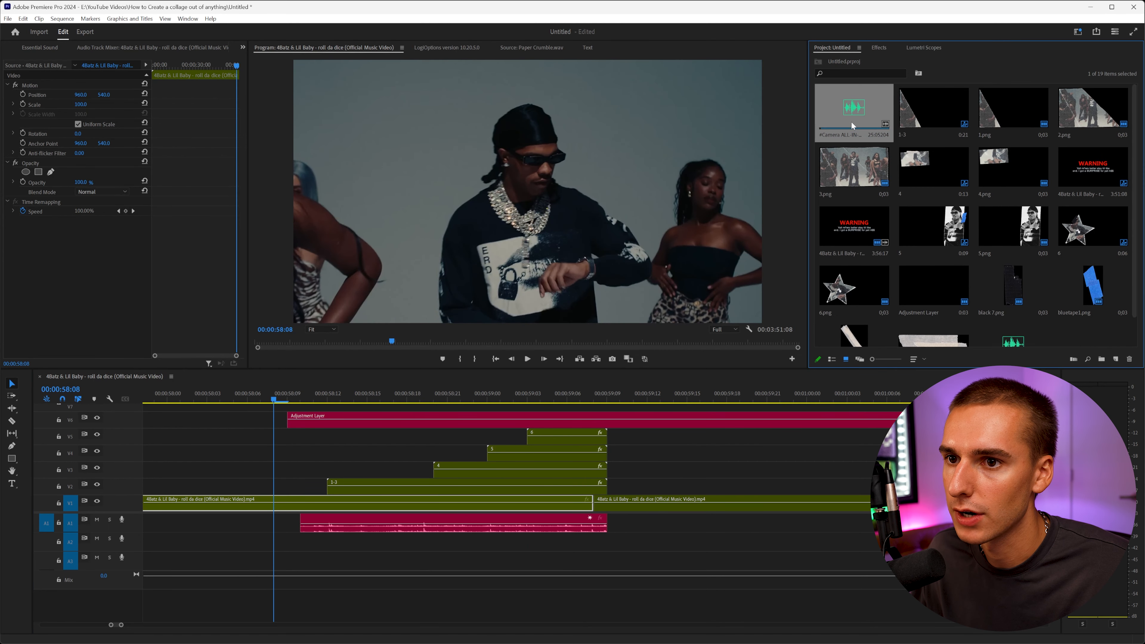
key(space)
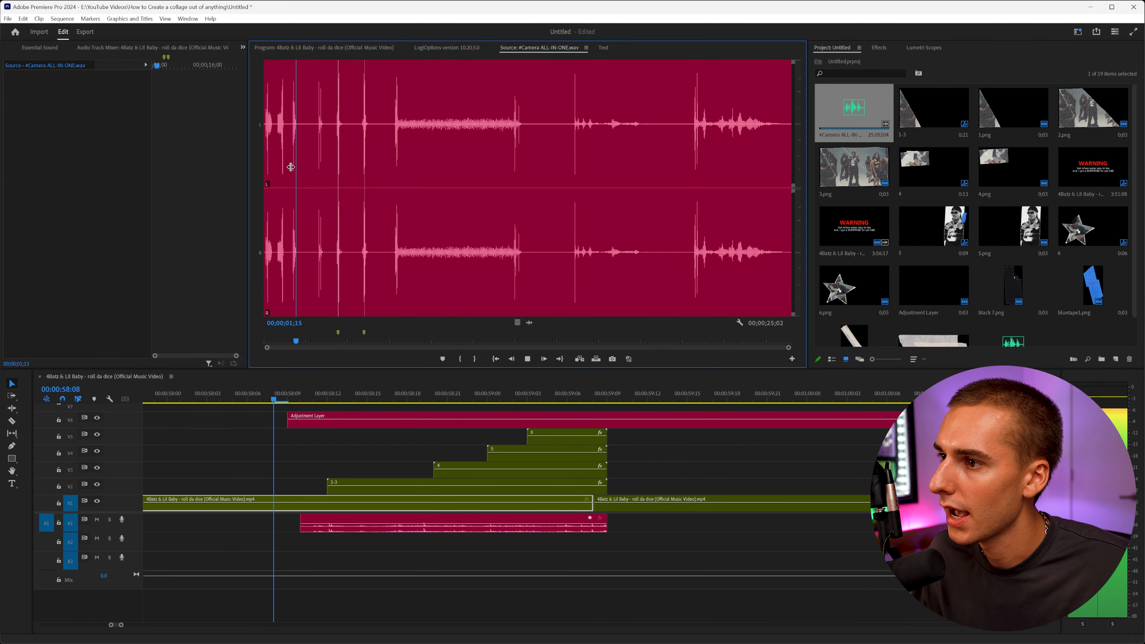
click(292, 154)
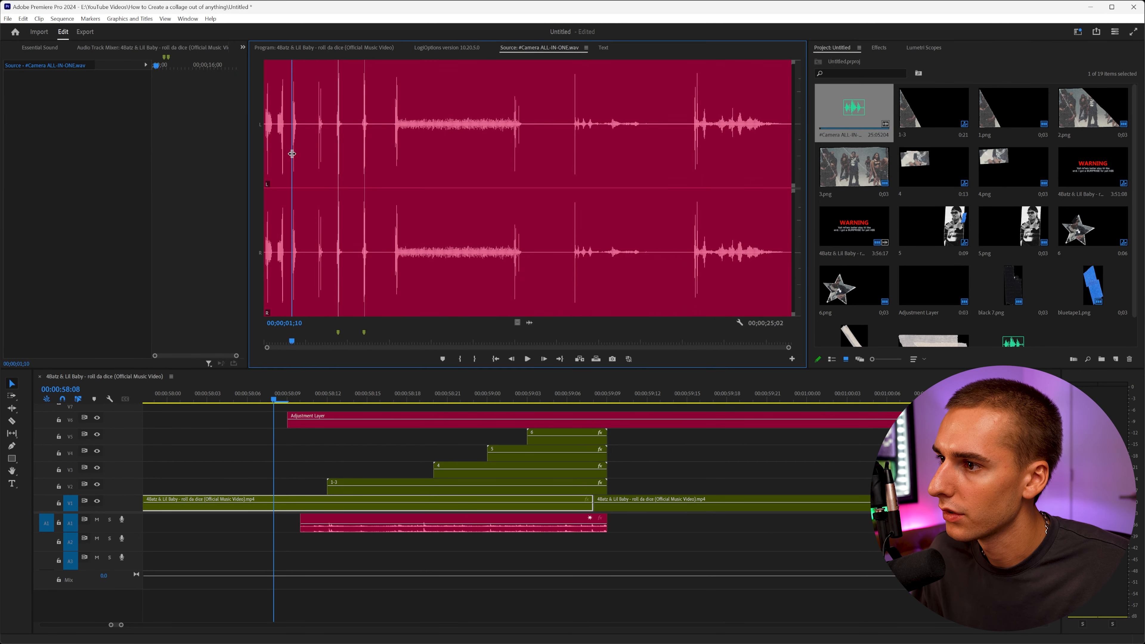
key(i)
drag(304, 156, 300, 152)
key(o)
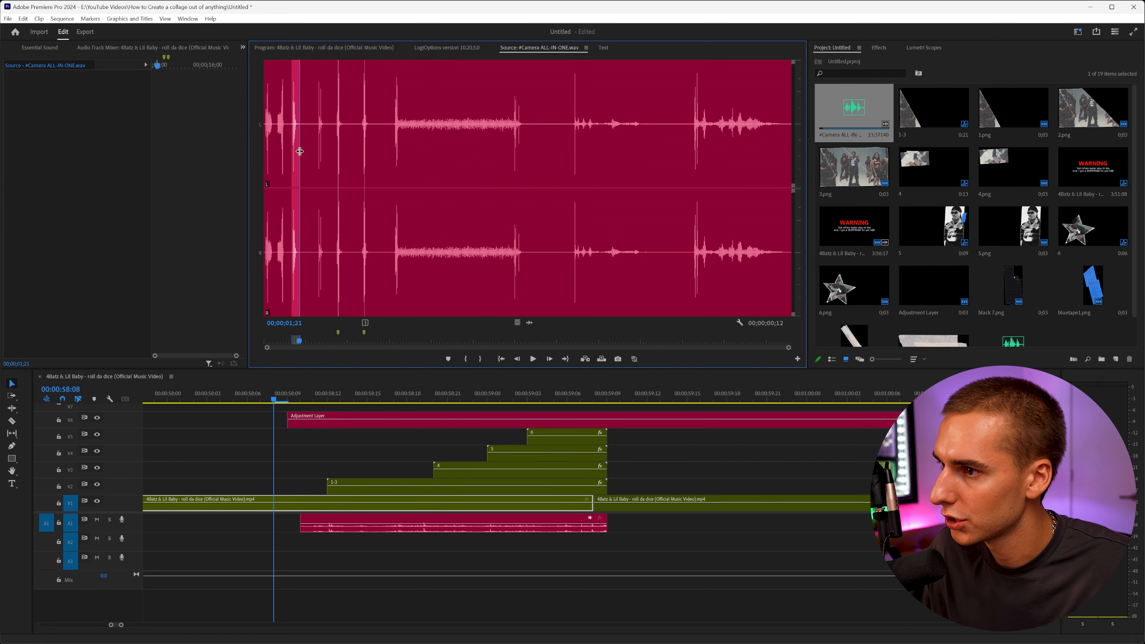
drag(530, 323, 291, 548)
drag(301, 399, 329, 401)
drag(340, 554, 353, 554)
Mark another shutter click in Camera ALL-IN-ONE.wav and place it on track A2 near the collage's end.
drag(255, 399, 612, 398)
double_click(845, 116)
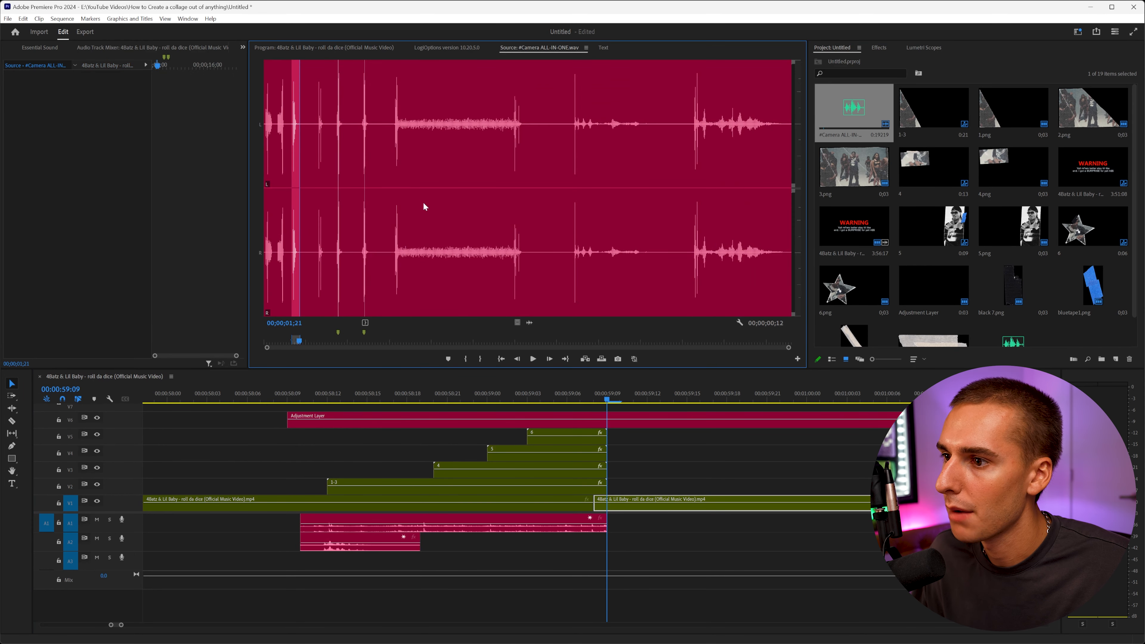
key(space)
drag(318, 257, 345, 256)
key(i)
key(o)
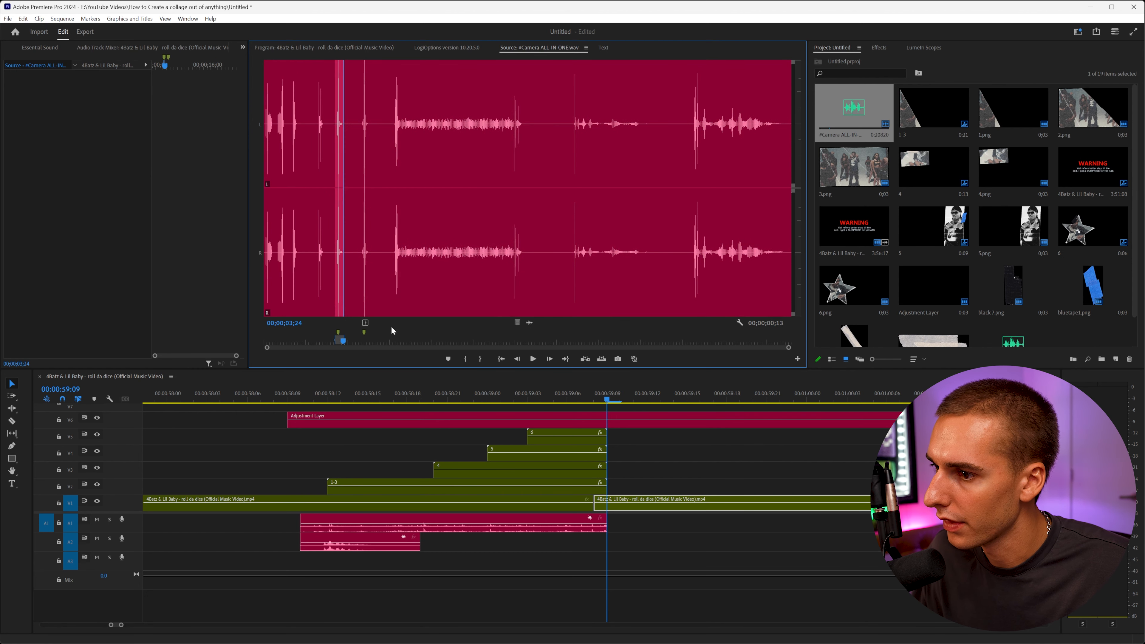
drag(529, 323, 468, 561)
drag(353, 548, 619, 548)
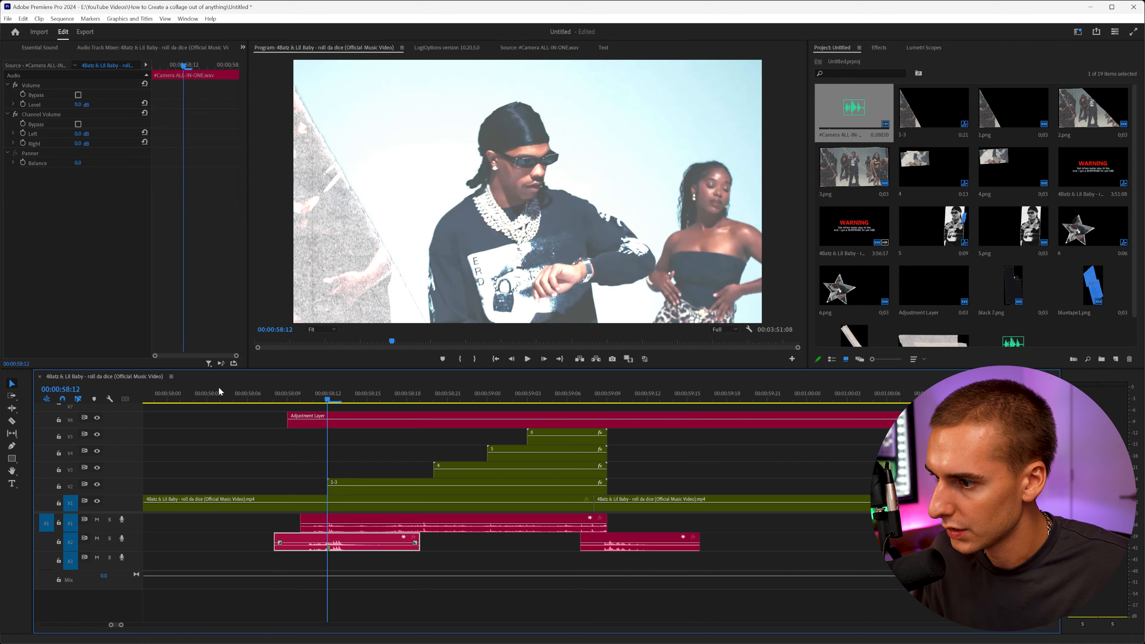
Play back the collage section with all sound effects to review it.
click(218, 388)
key(space)
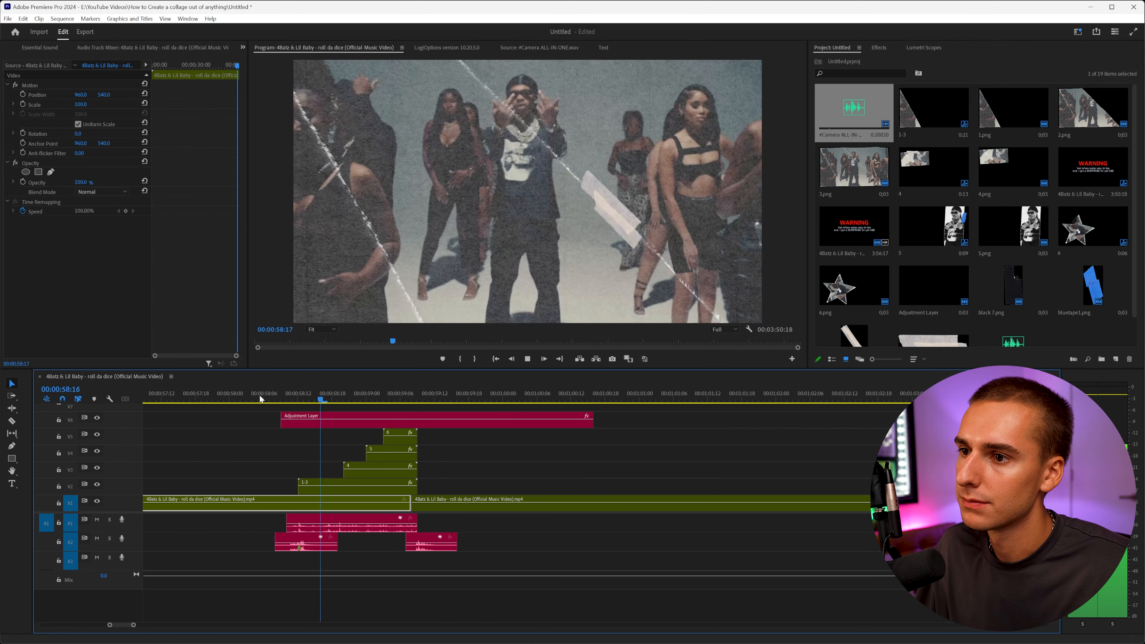
key(space)
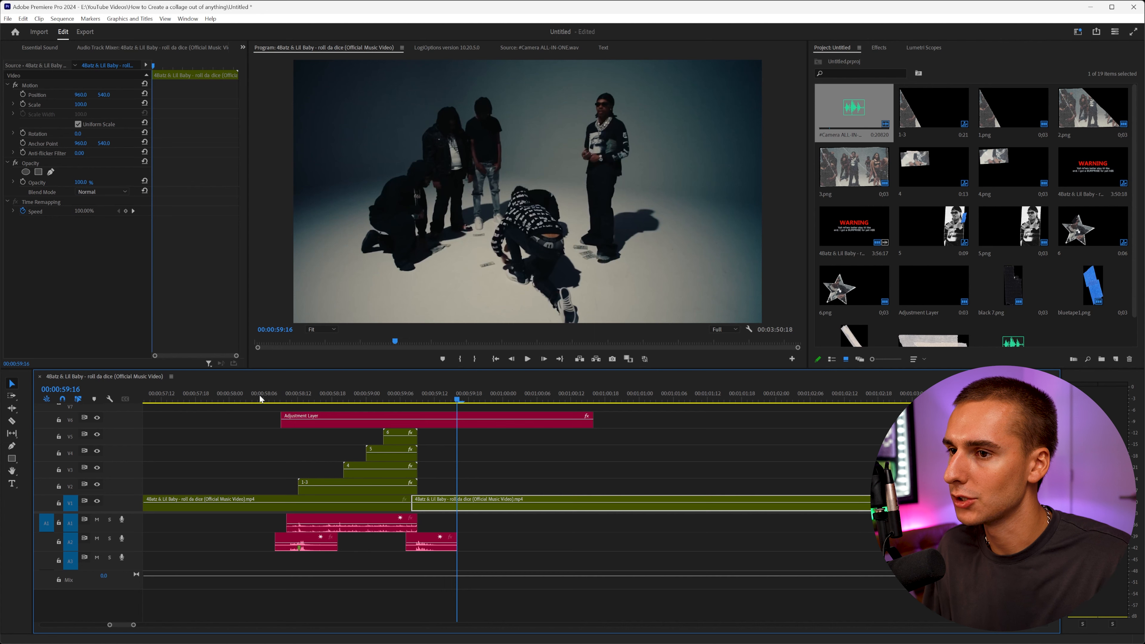
drag(277, 398, 350, 400)
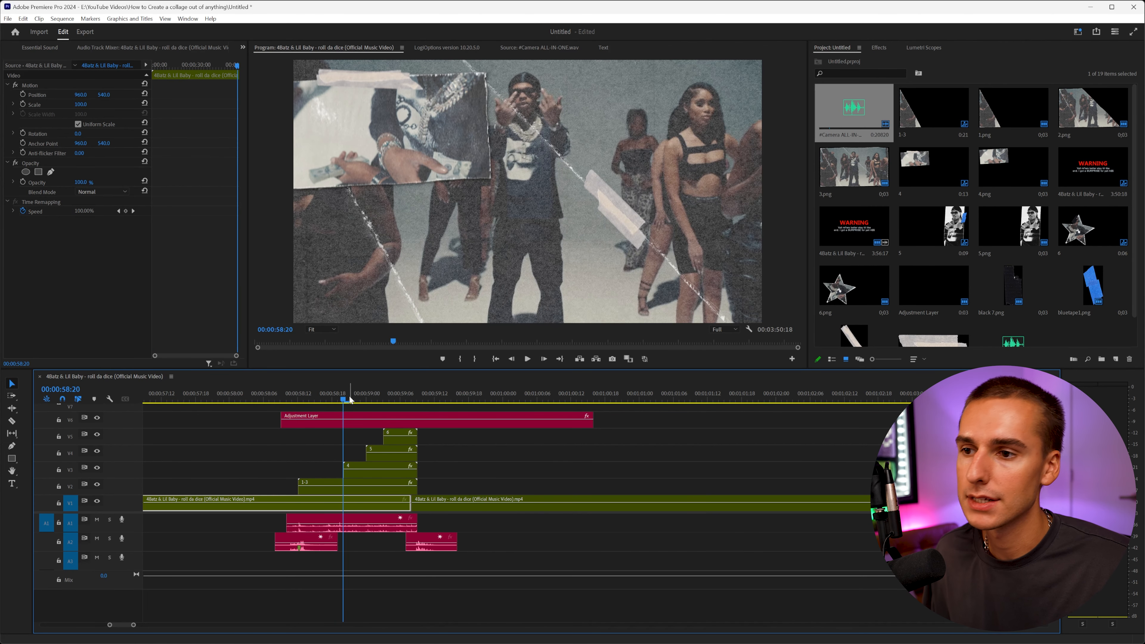